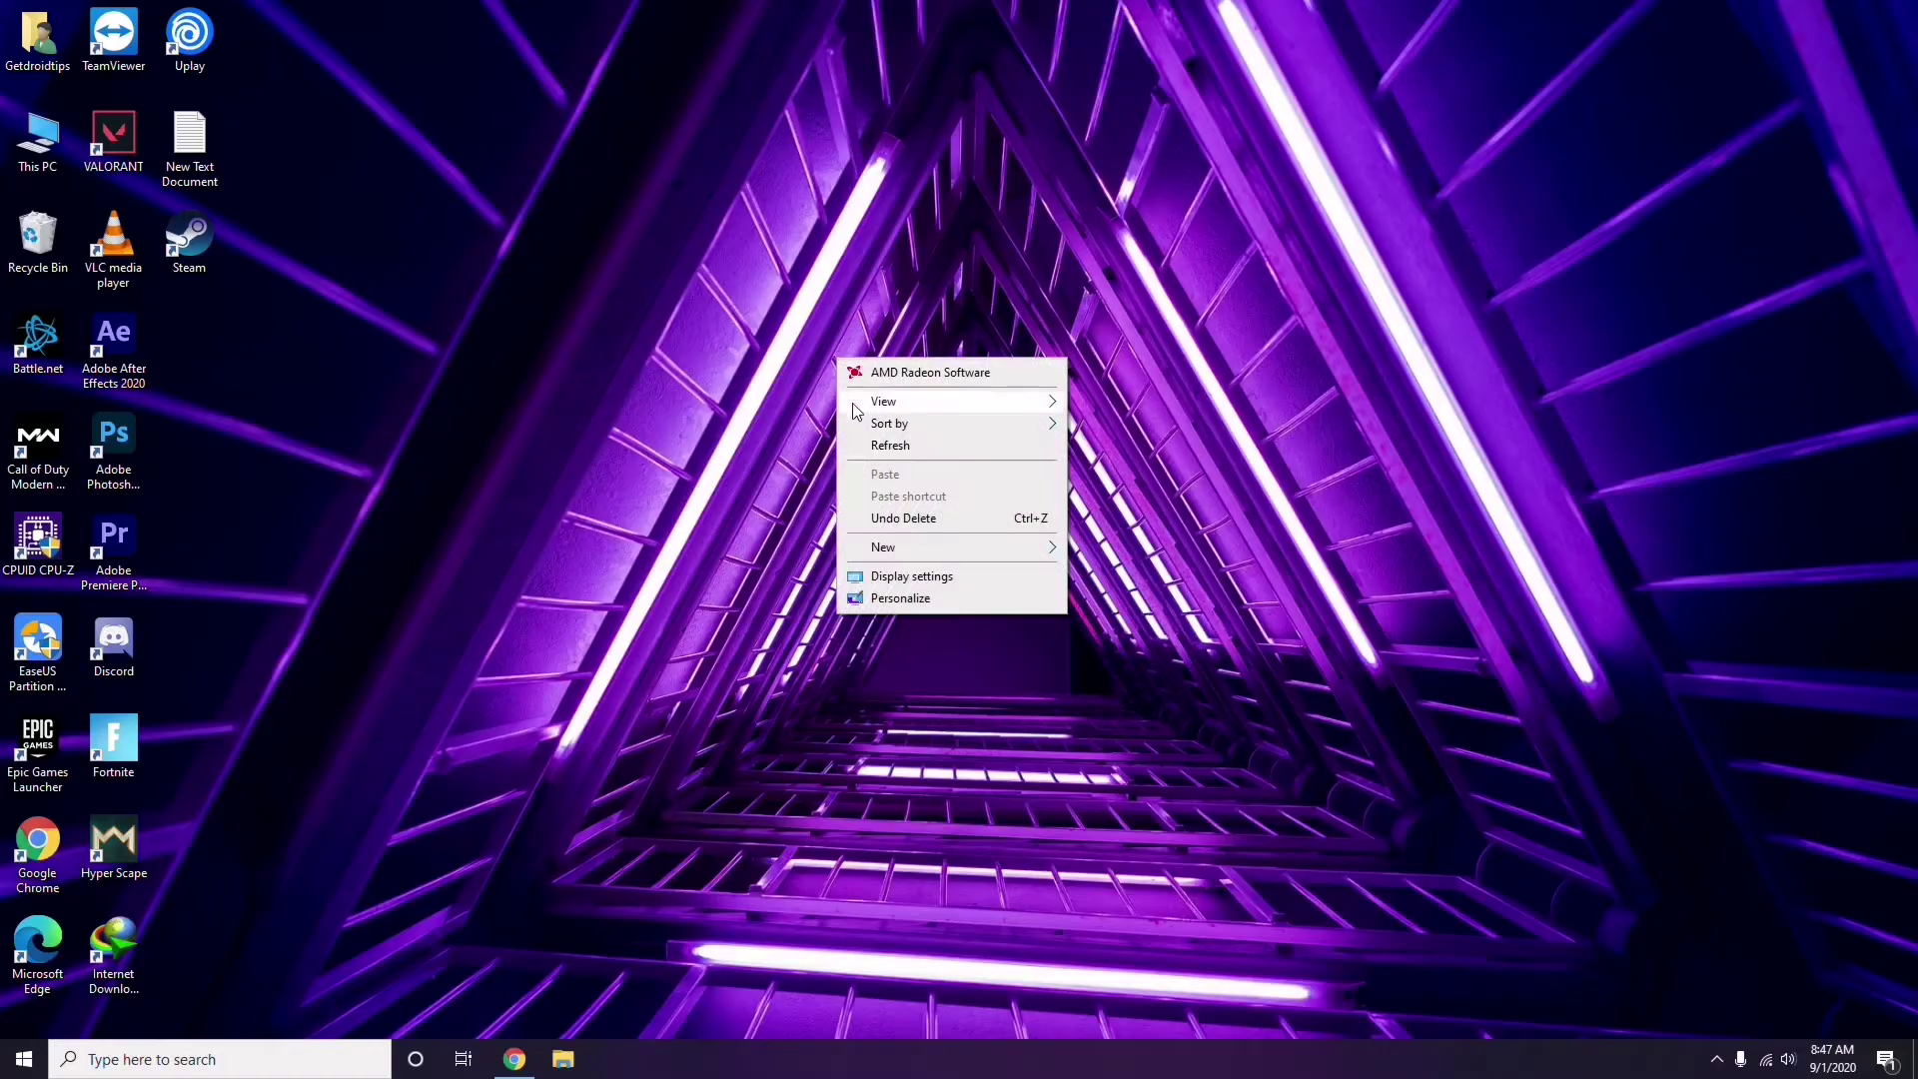
left_click(885, 449)
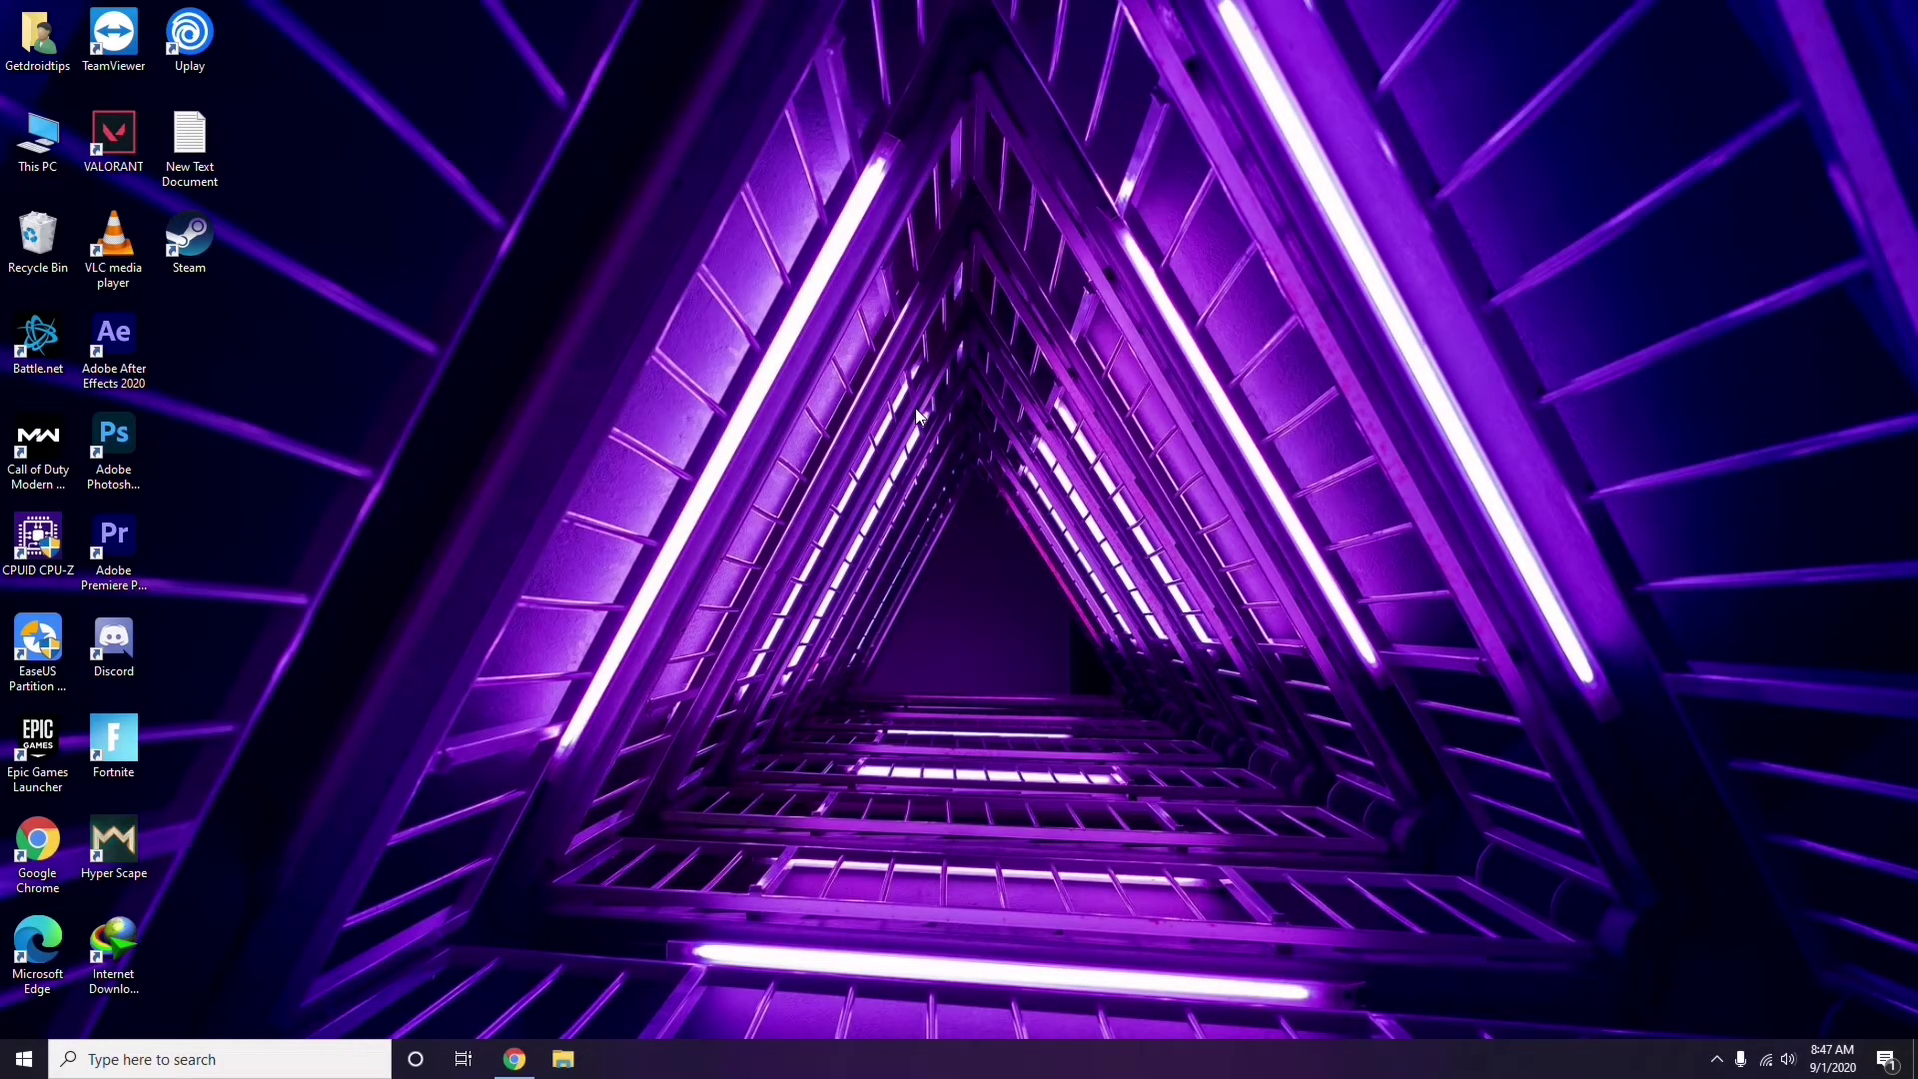
right_click(727, 280)
left_click(775, 367)
- View the device categories in Device Manager through the Computer Management console of This PC, and close the console
right_click(41, 163)
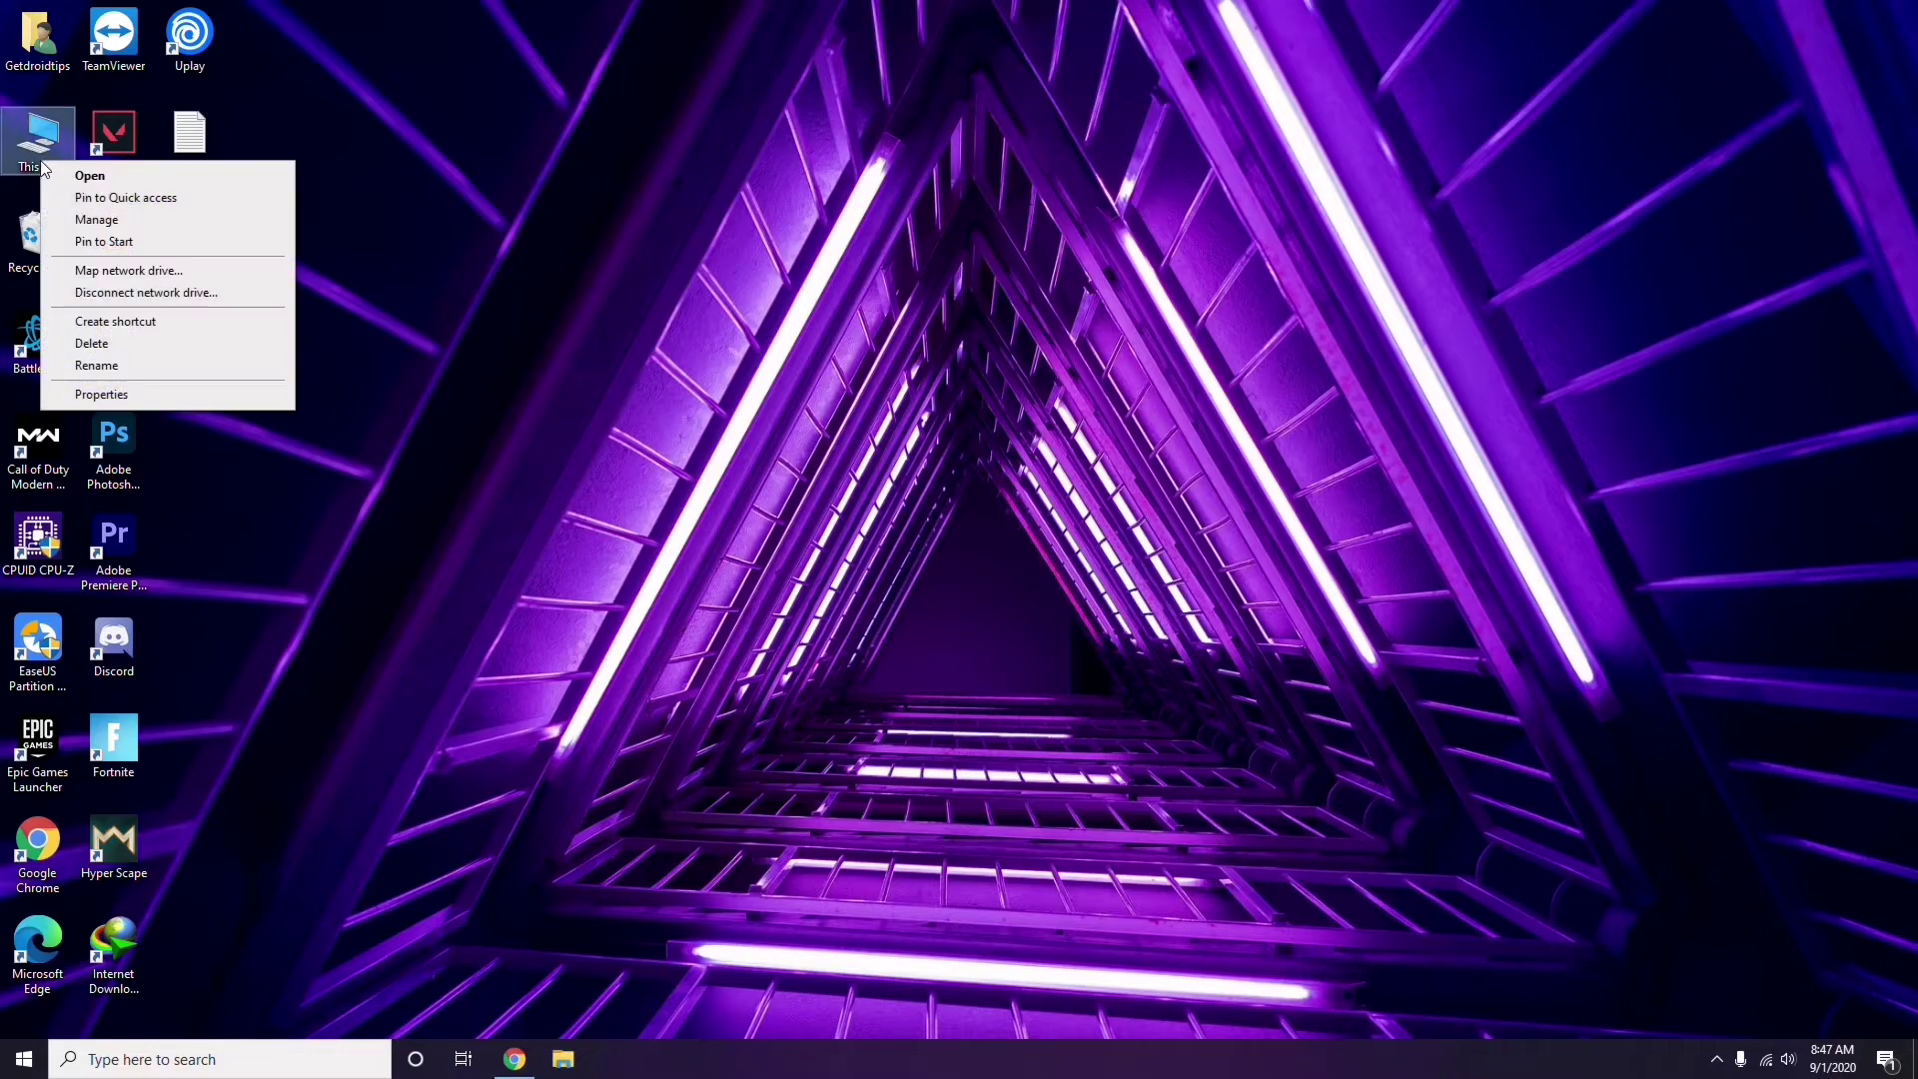
left_click(97, 220)
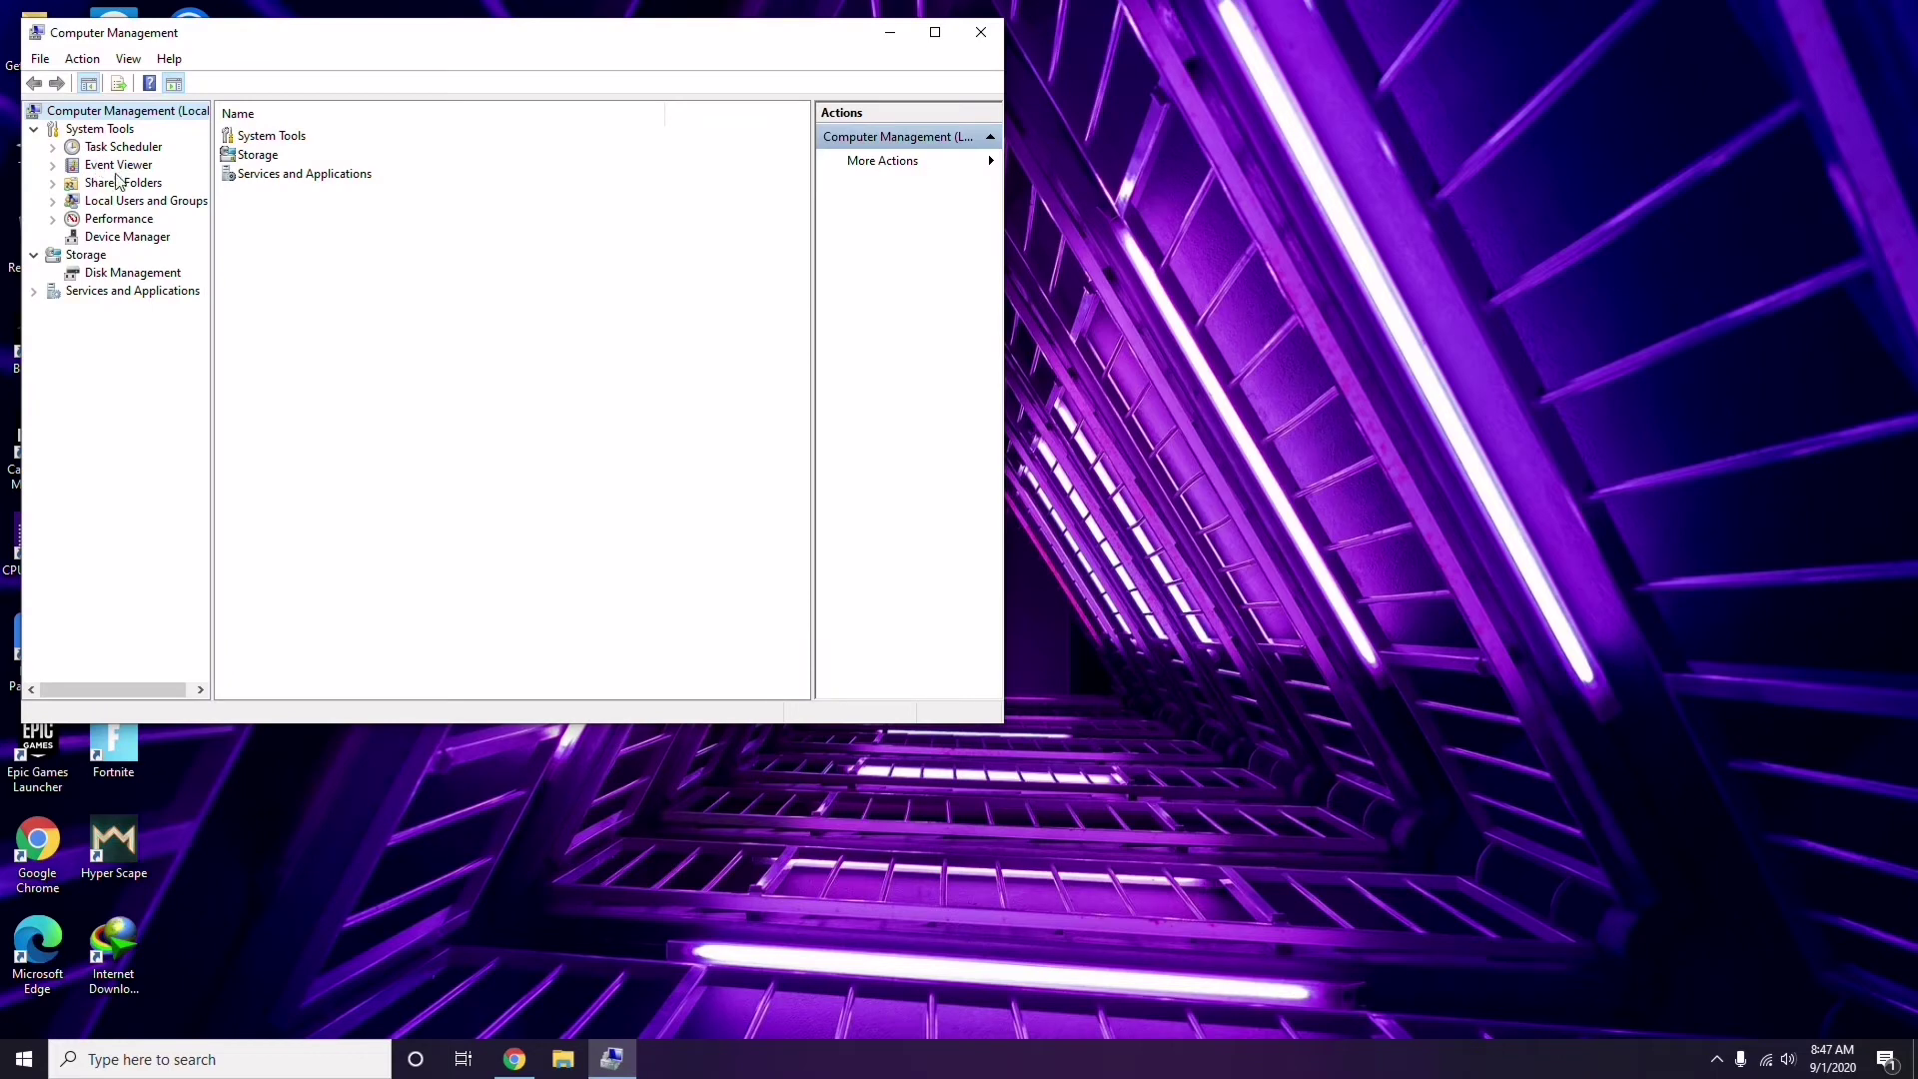
left_click(117, 236)
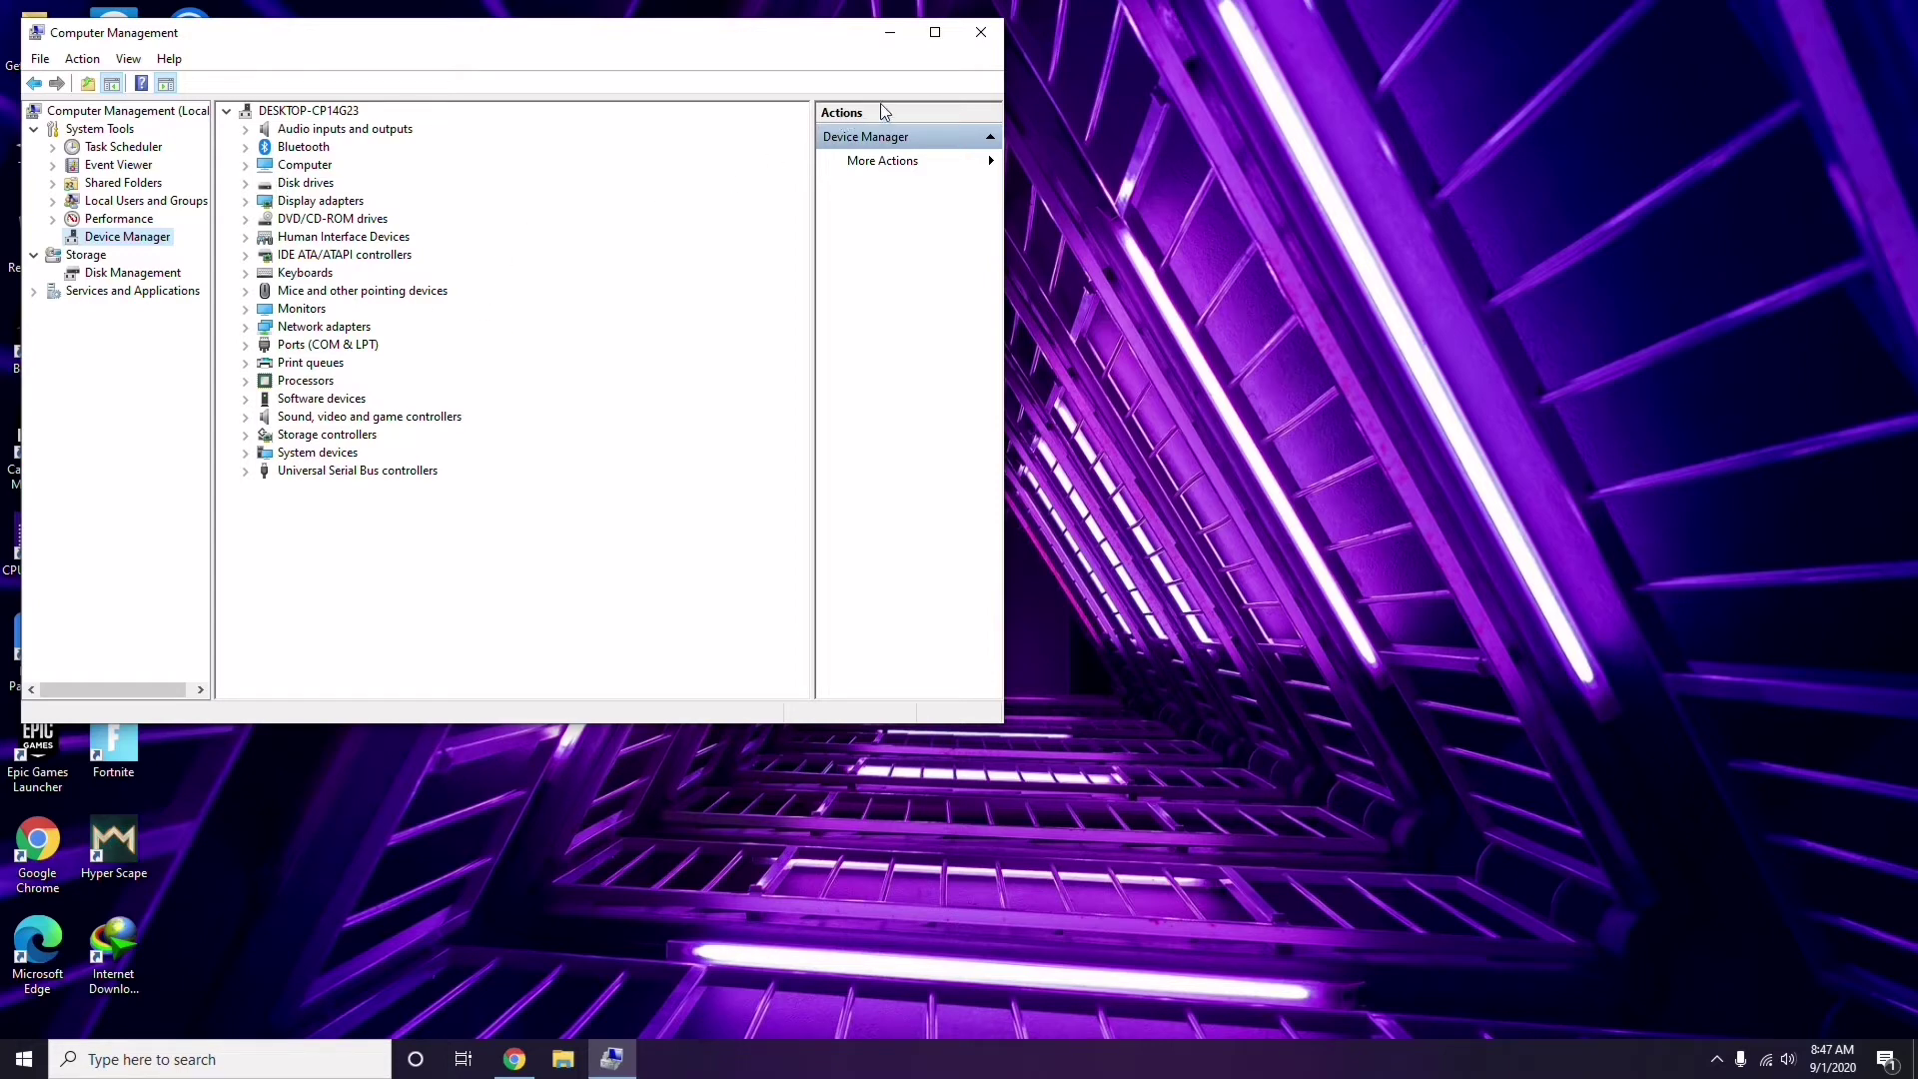
left_click(981, 33)
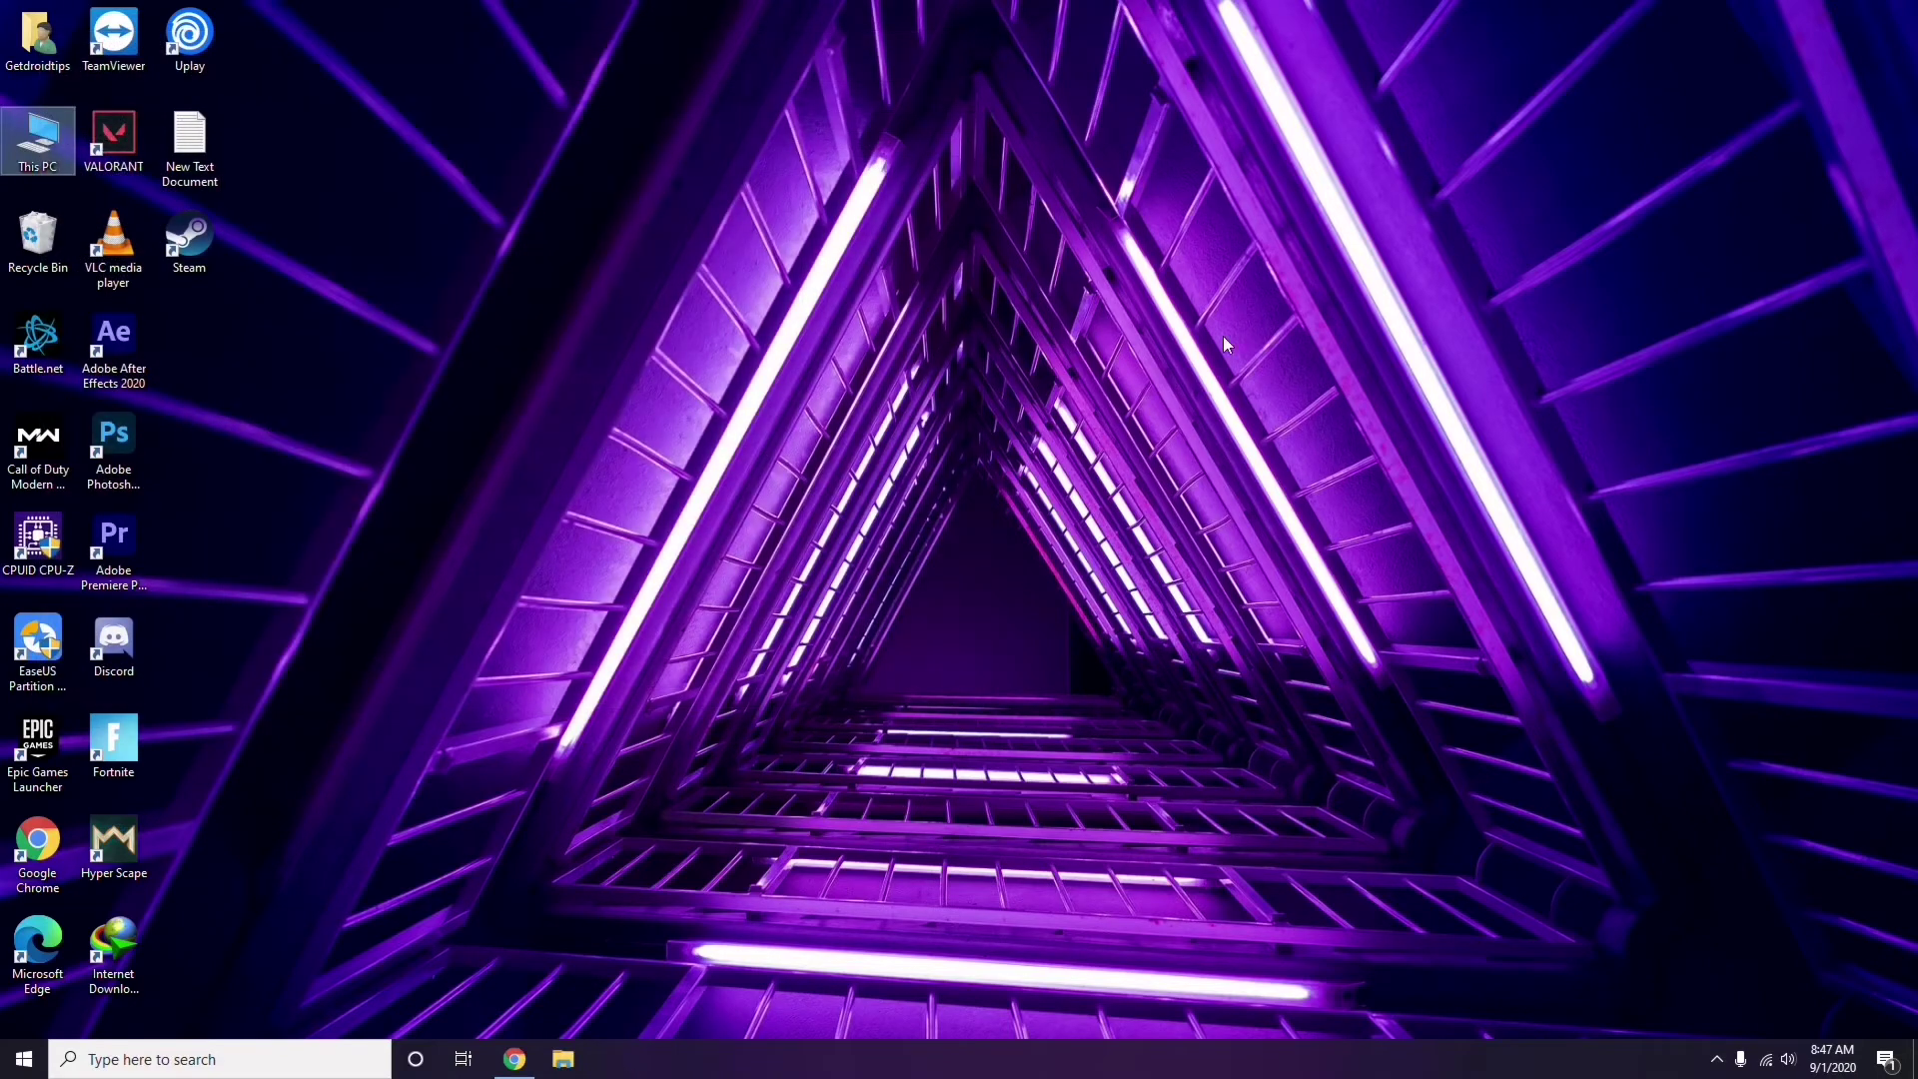
- Switch to AMD Radeon Software, review its driver version, graphics, display and home pages, and close it
left_click(1717, 1060)
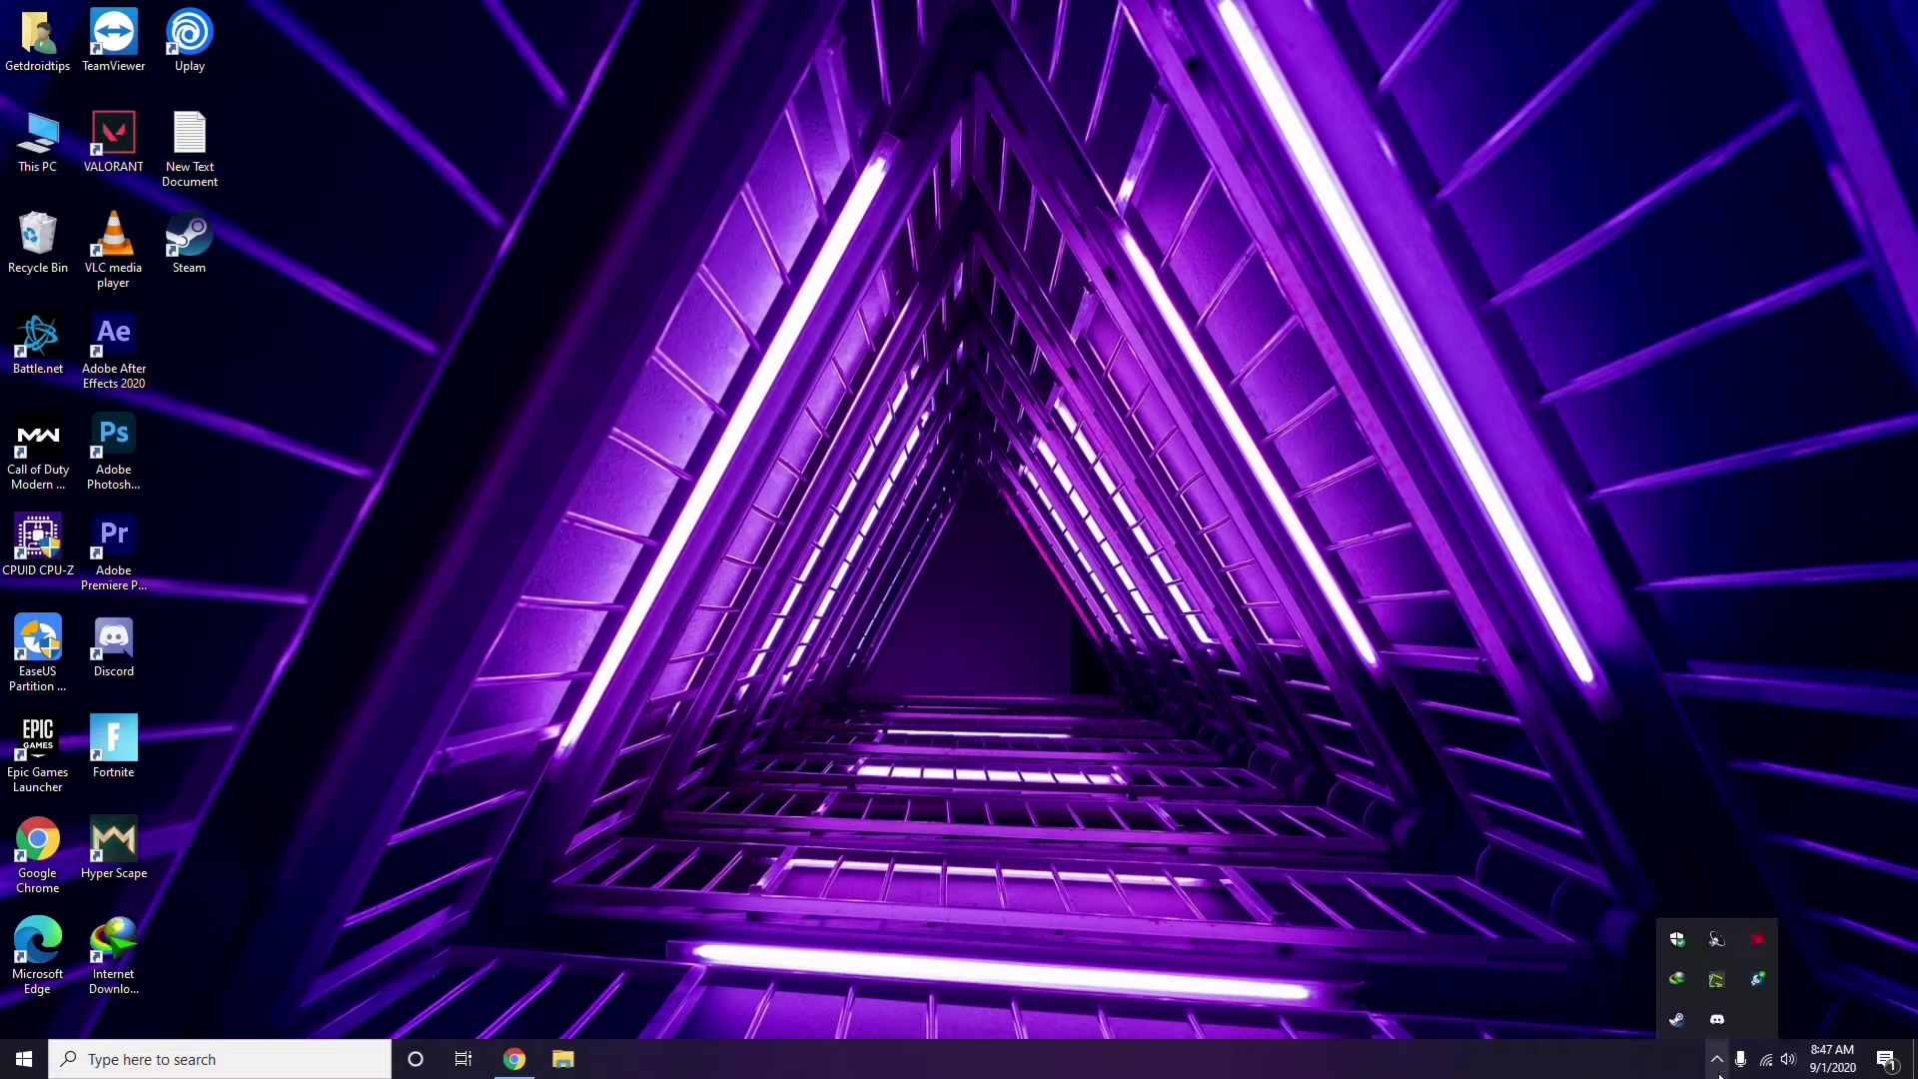
left_click(1755, 942)
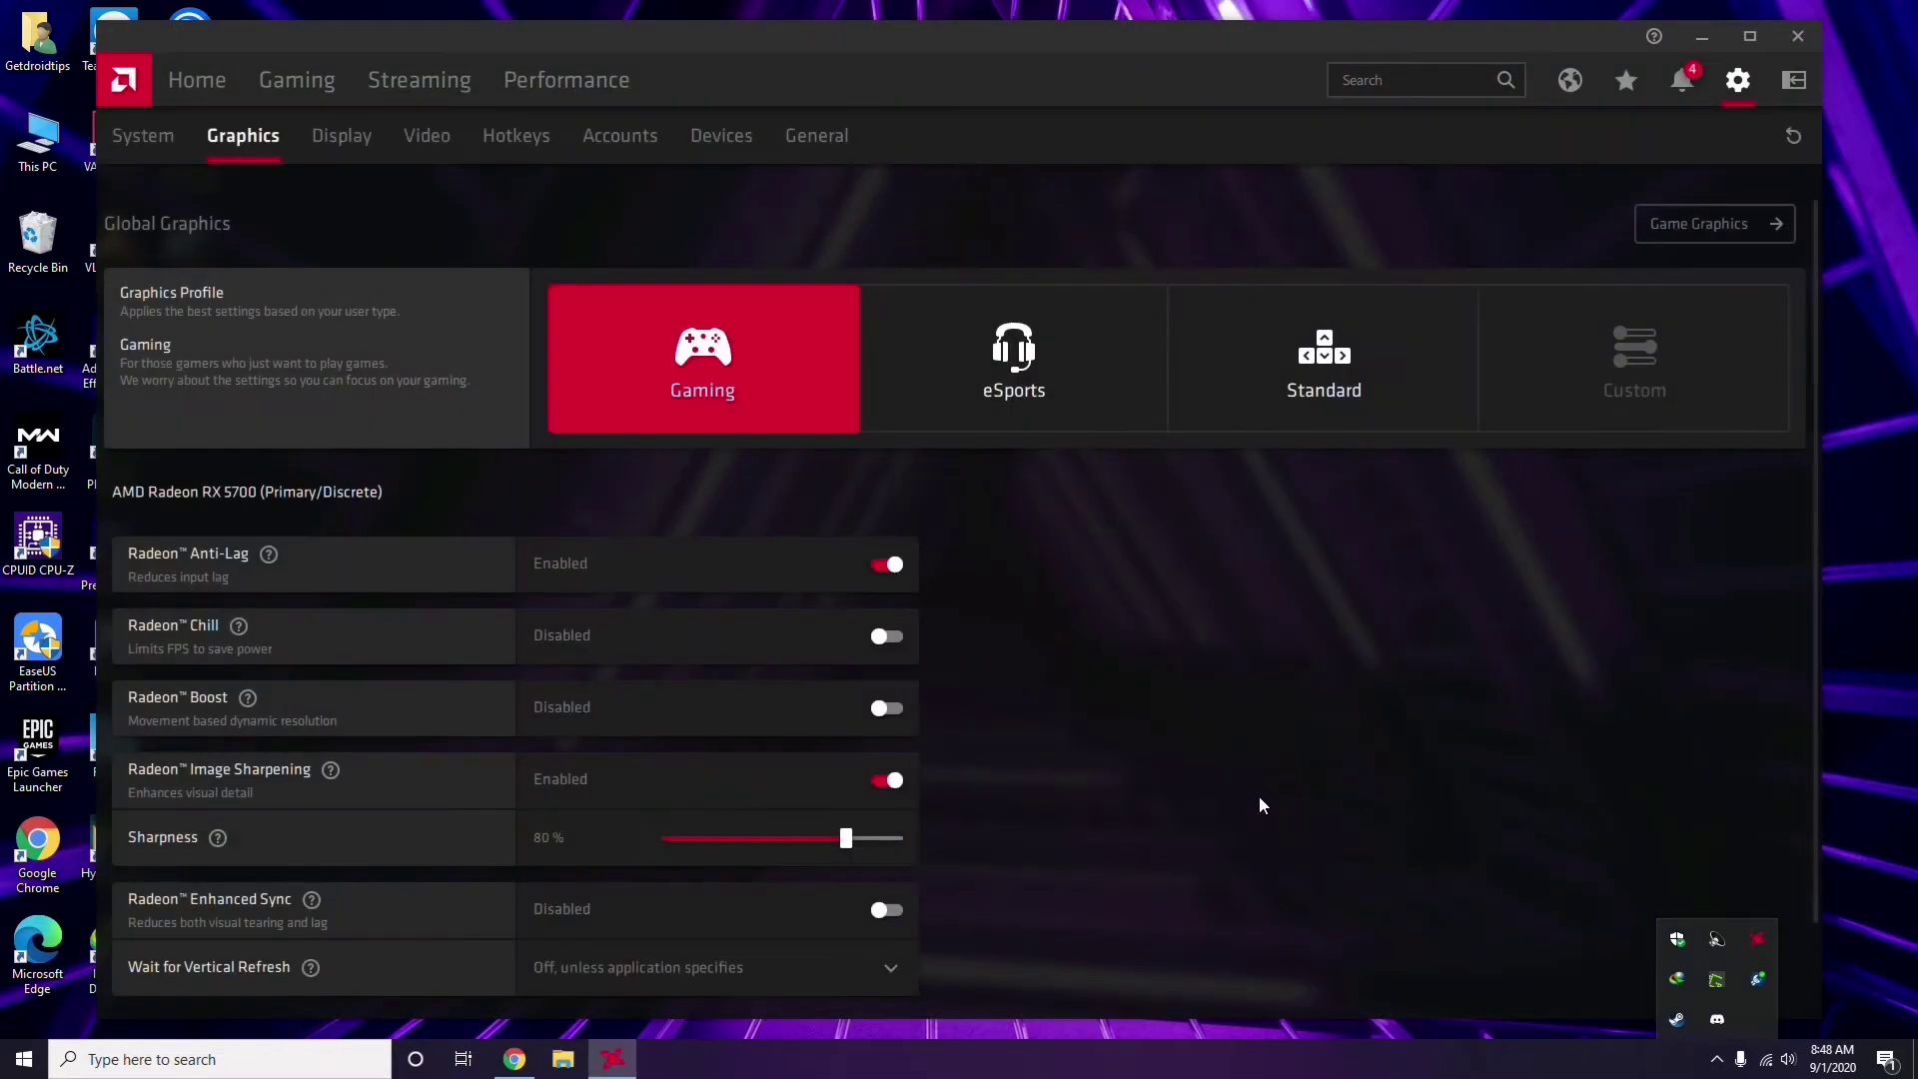
left_click(159, 140)
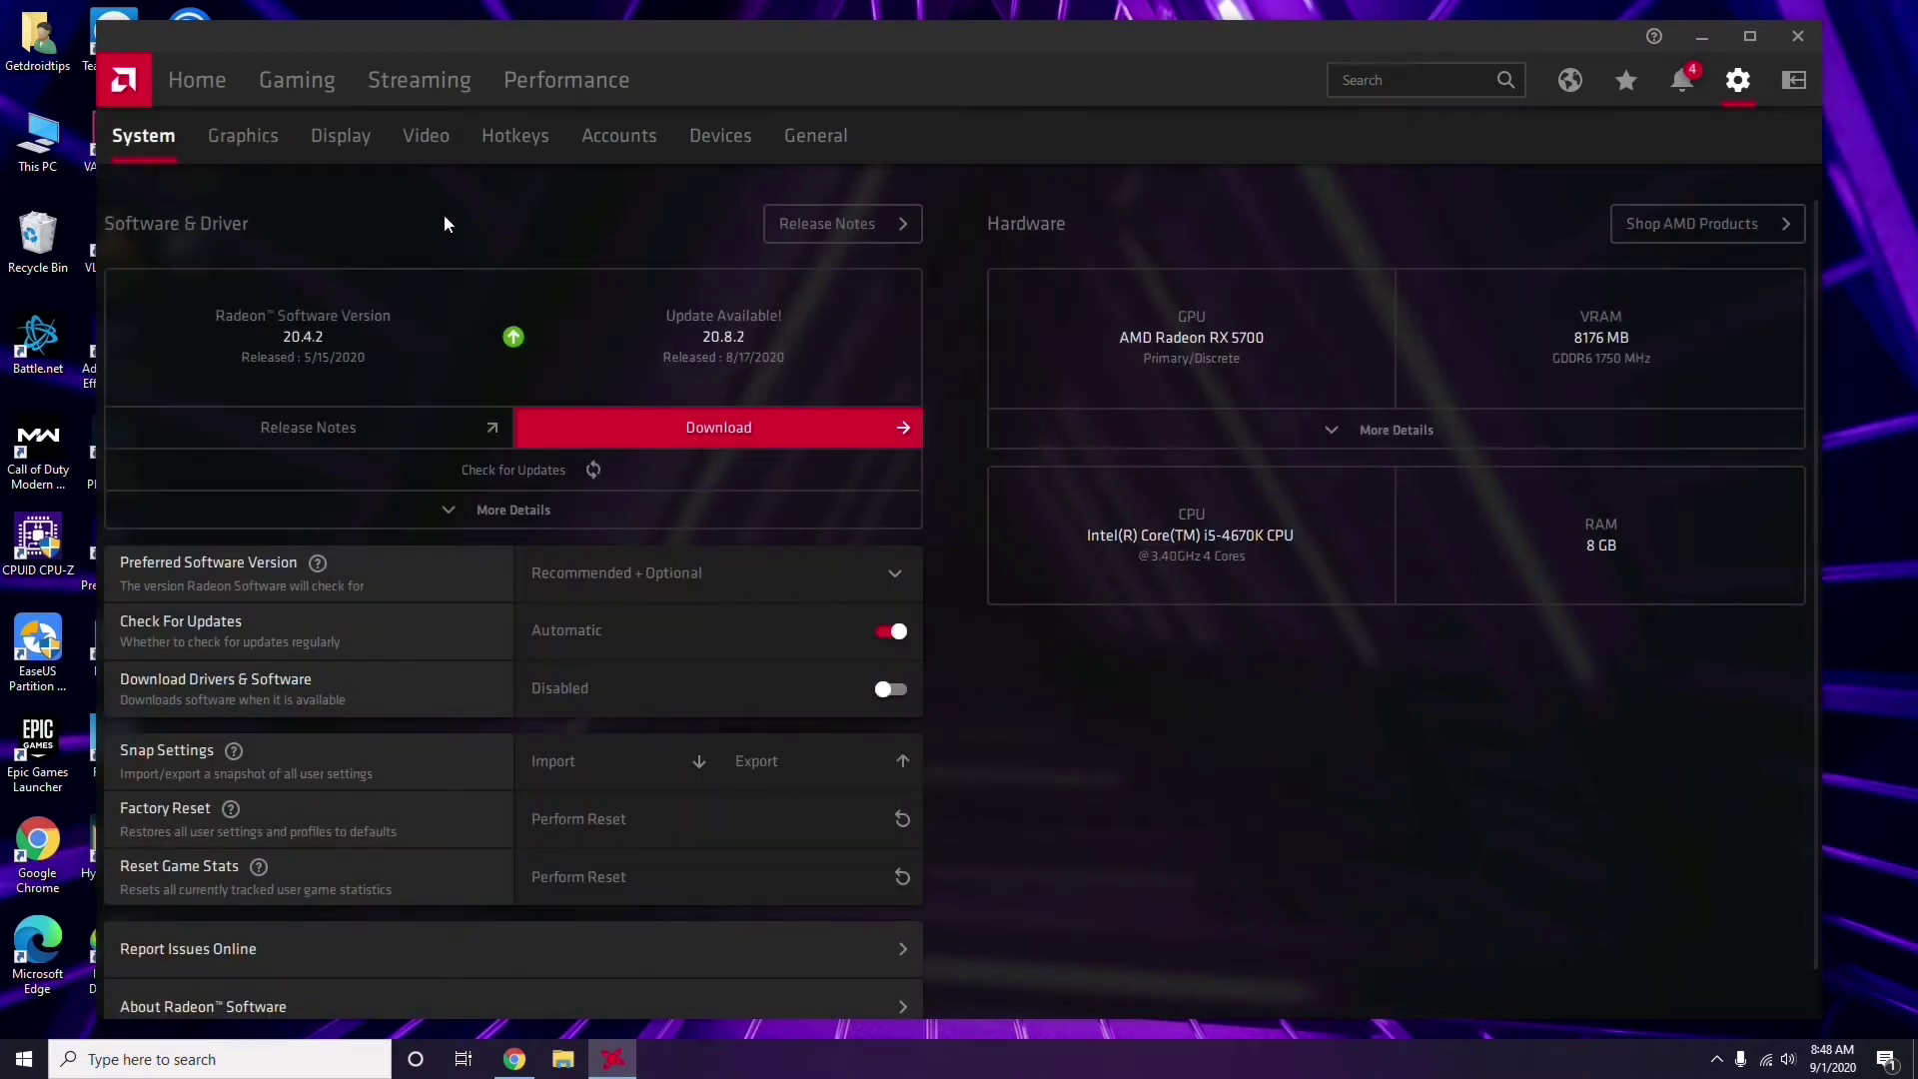
left_click(236, 140)
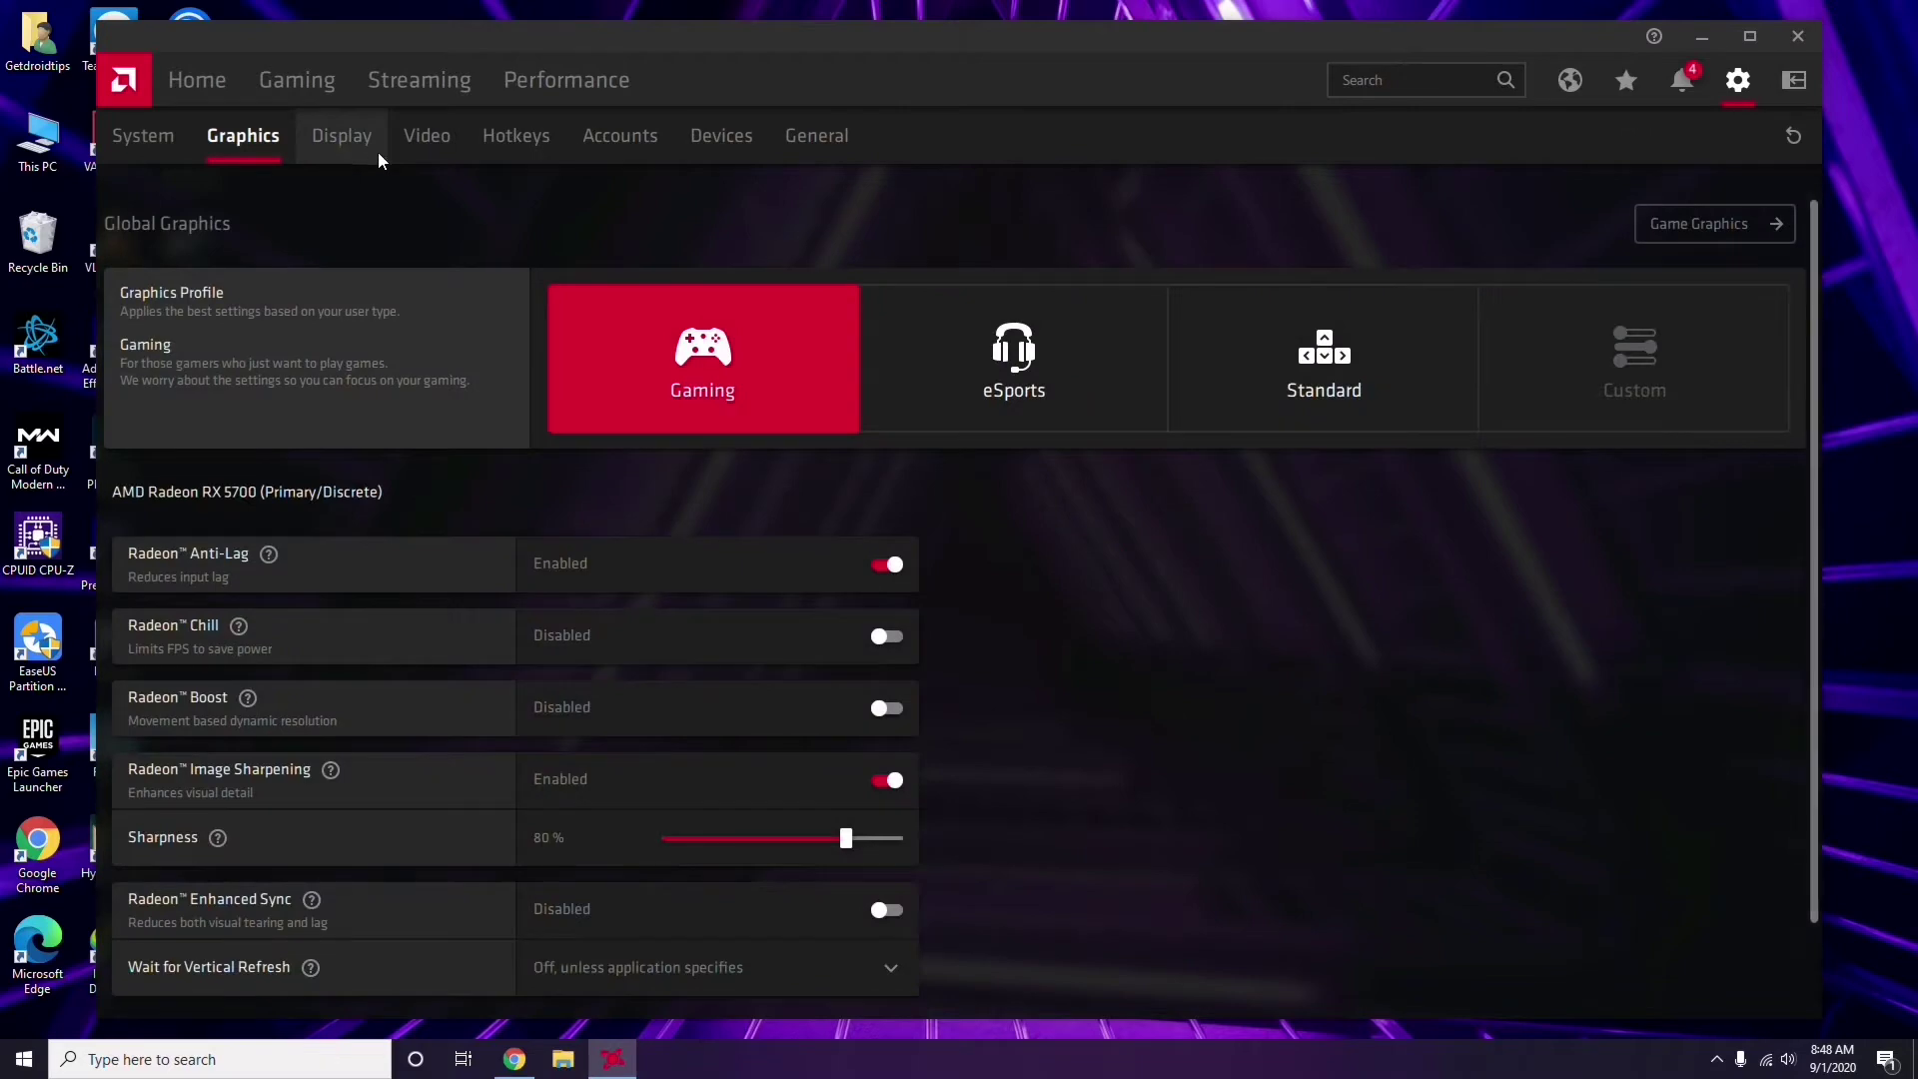
left_click(362, 150)
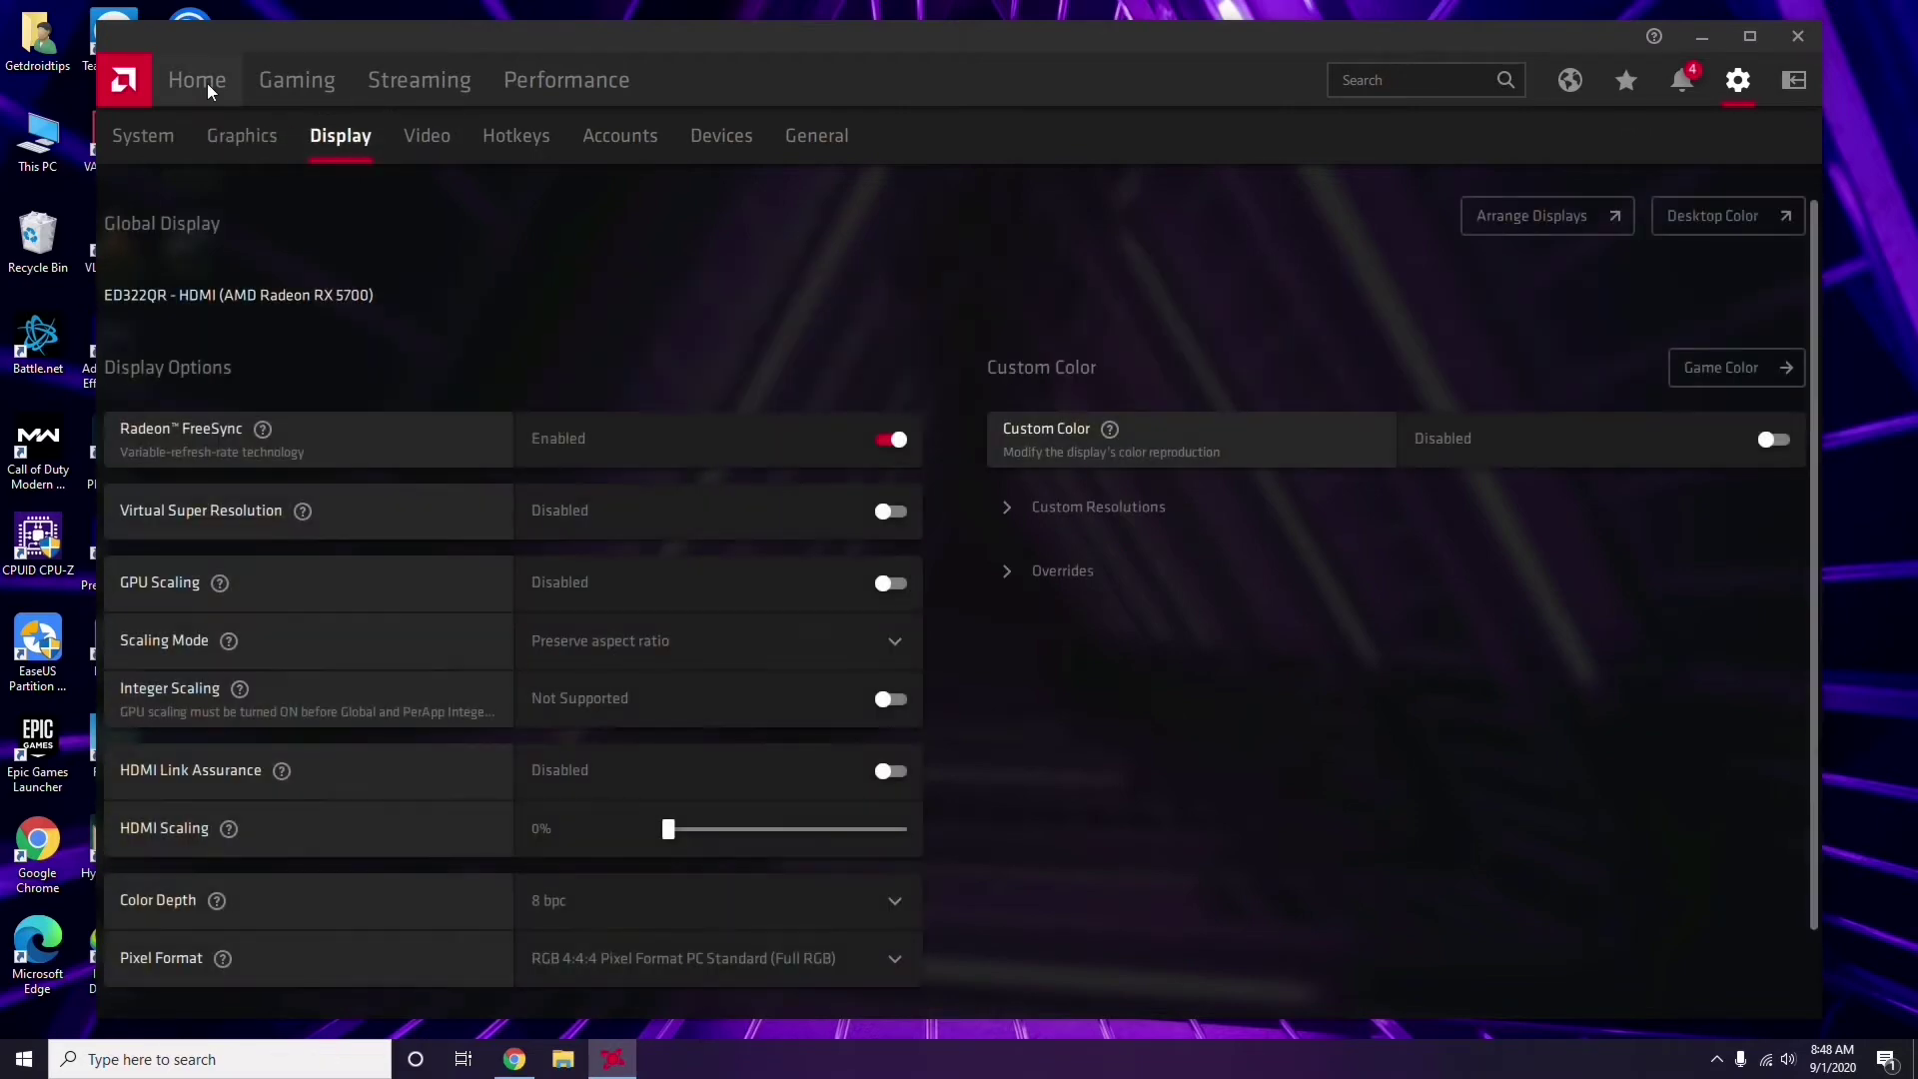
left_click(207, 86)
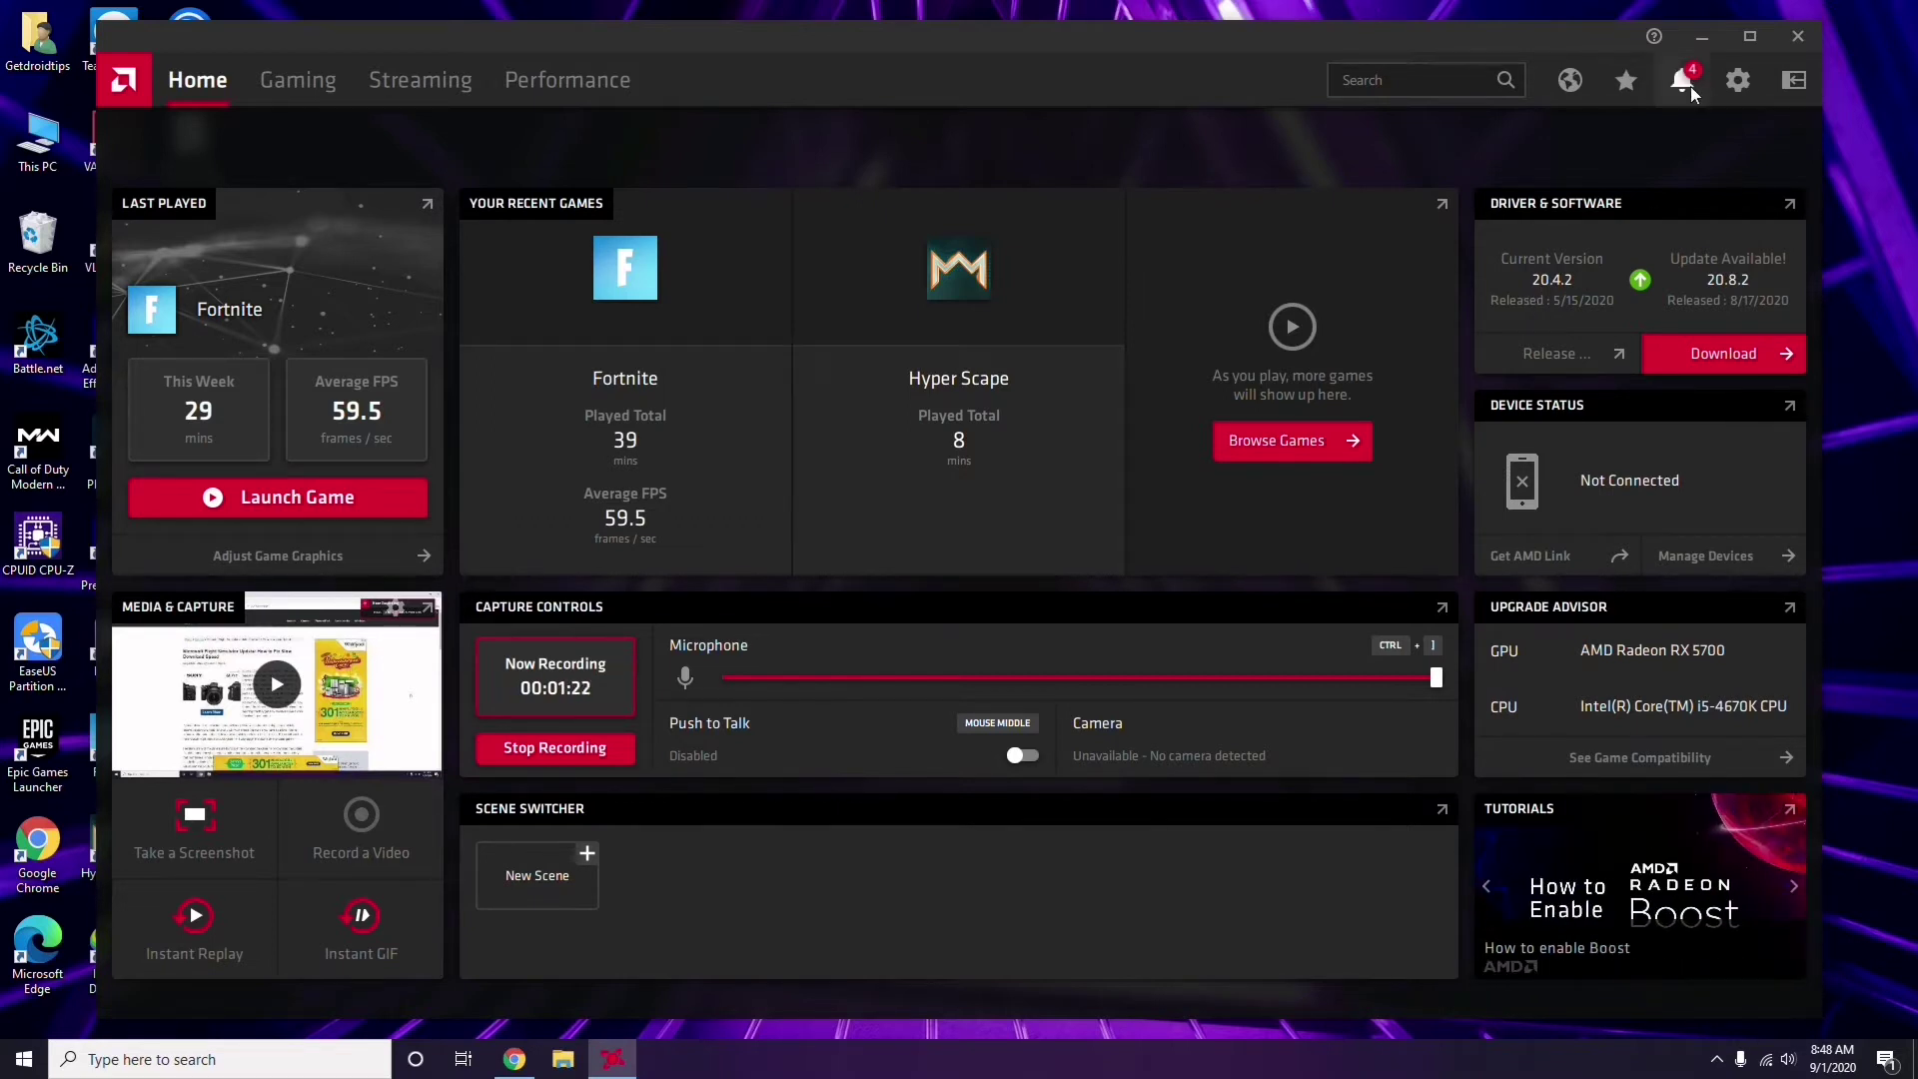
left_click(1797, 36)
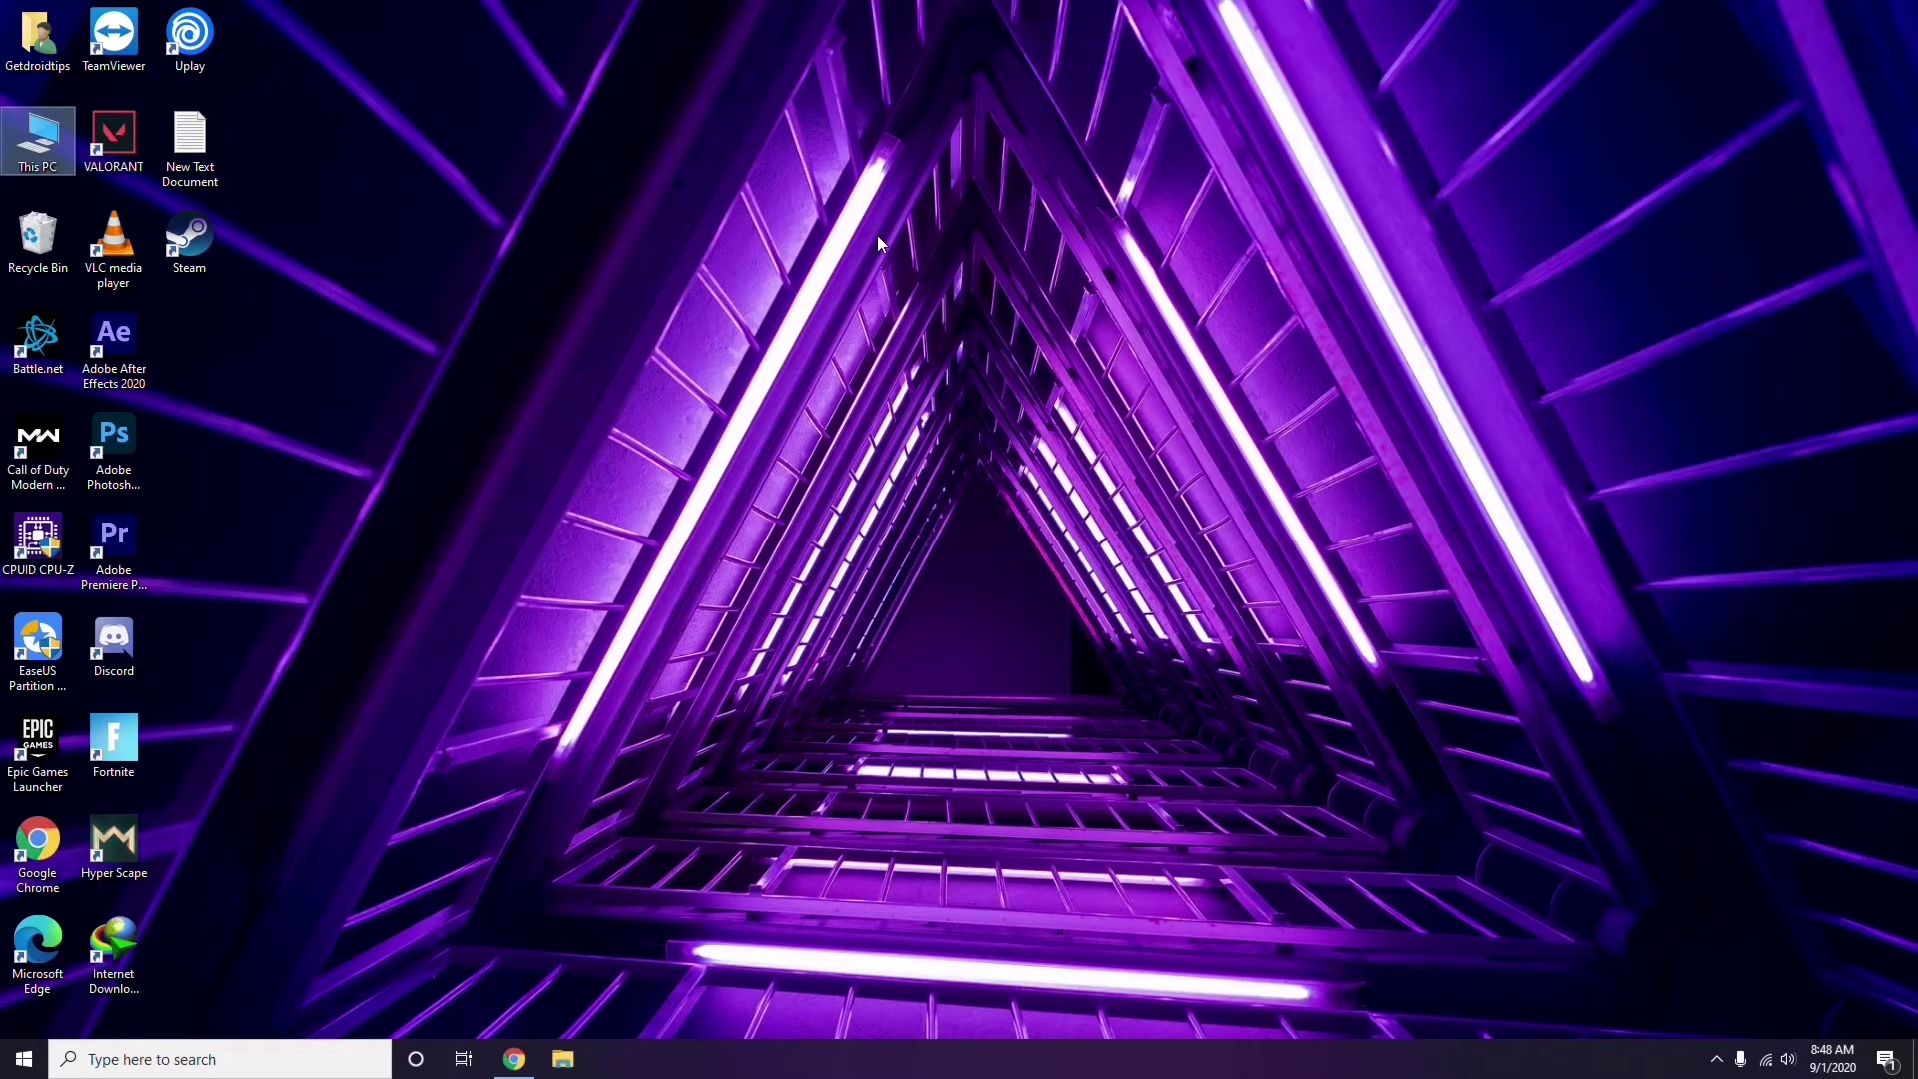
right_click(404, 258)
left_click(435, 350)
- Switch to Steam, disable the Steam Overlay while in-game in the In-Game settings, save the change, and close Steam
double_click(190, 240)
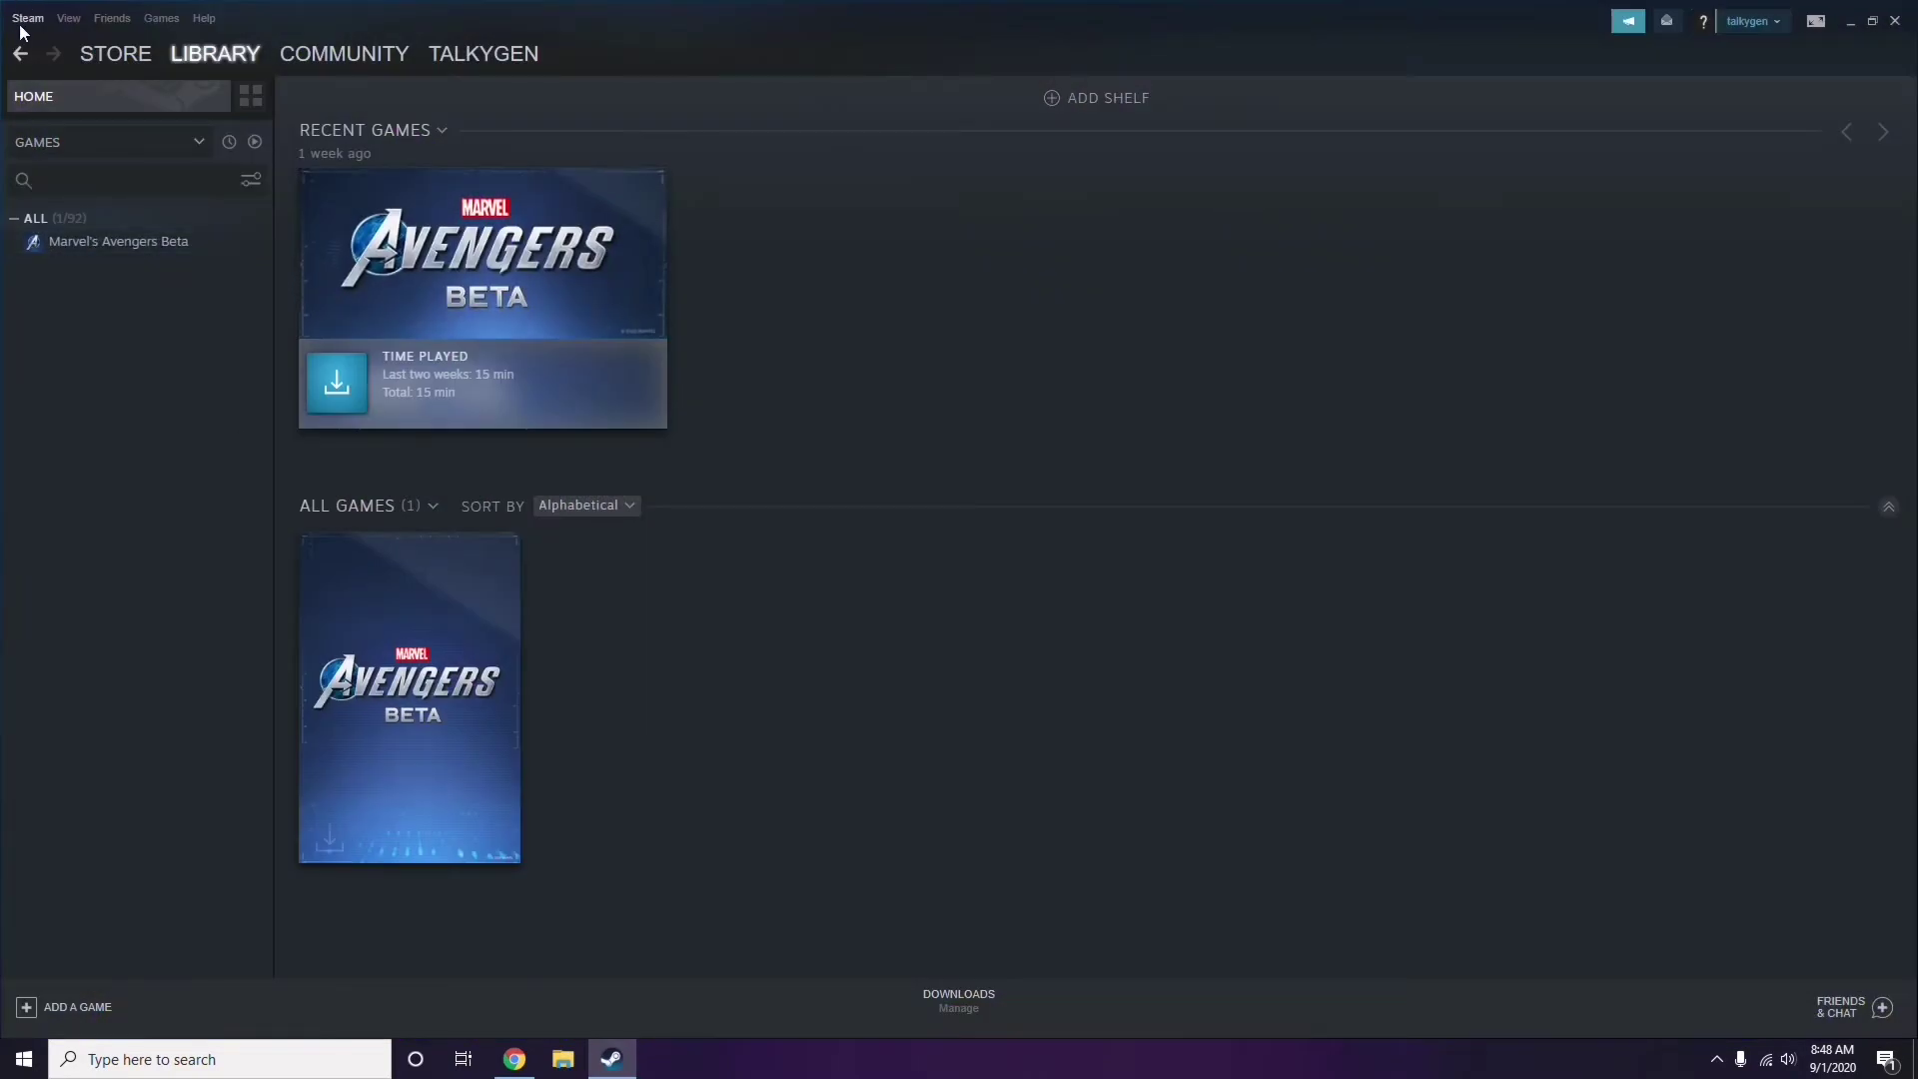
left_click(27, 18)
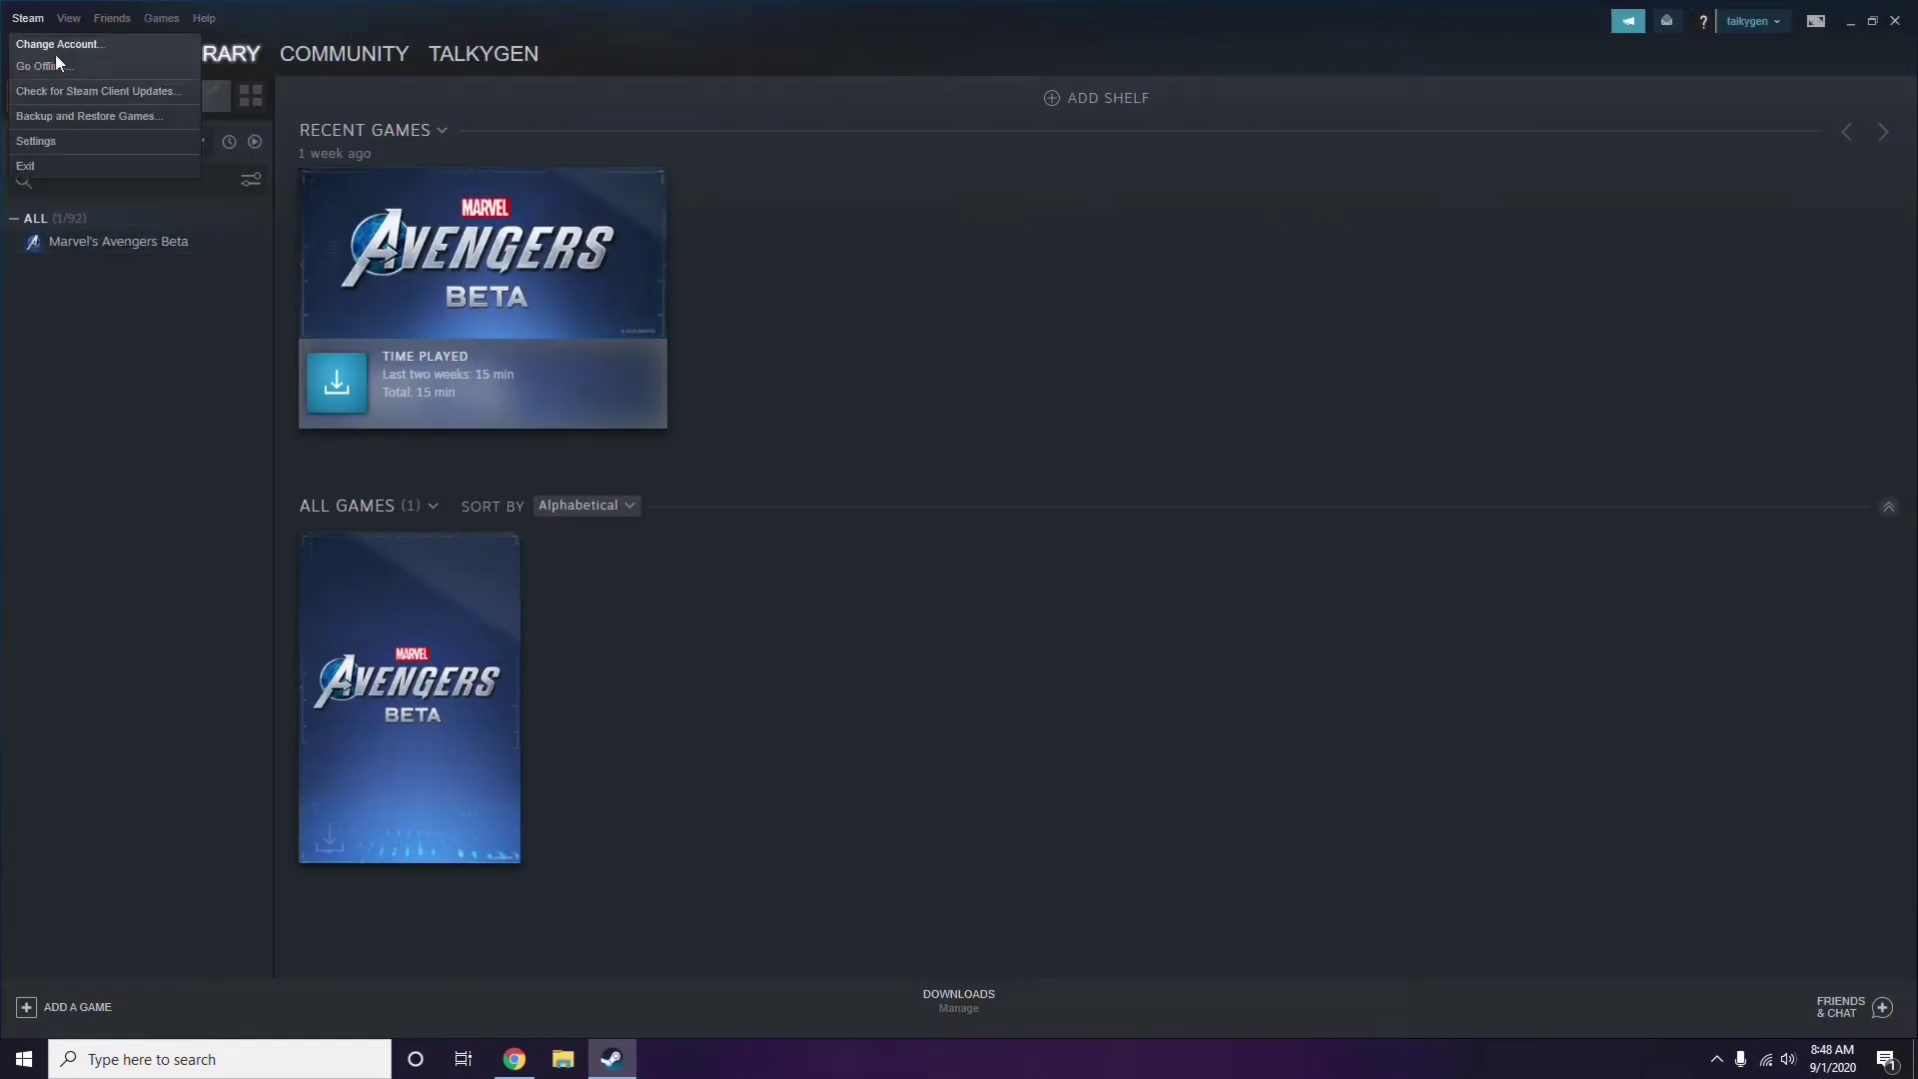
left_click(63, 140)
left_click_drag(1165, 380, 1063, 218)
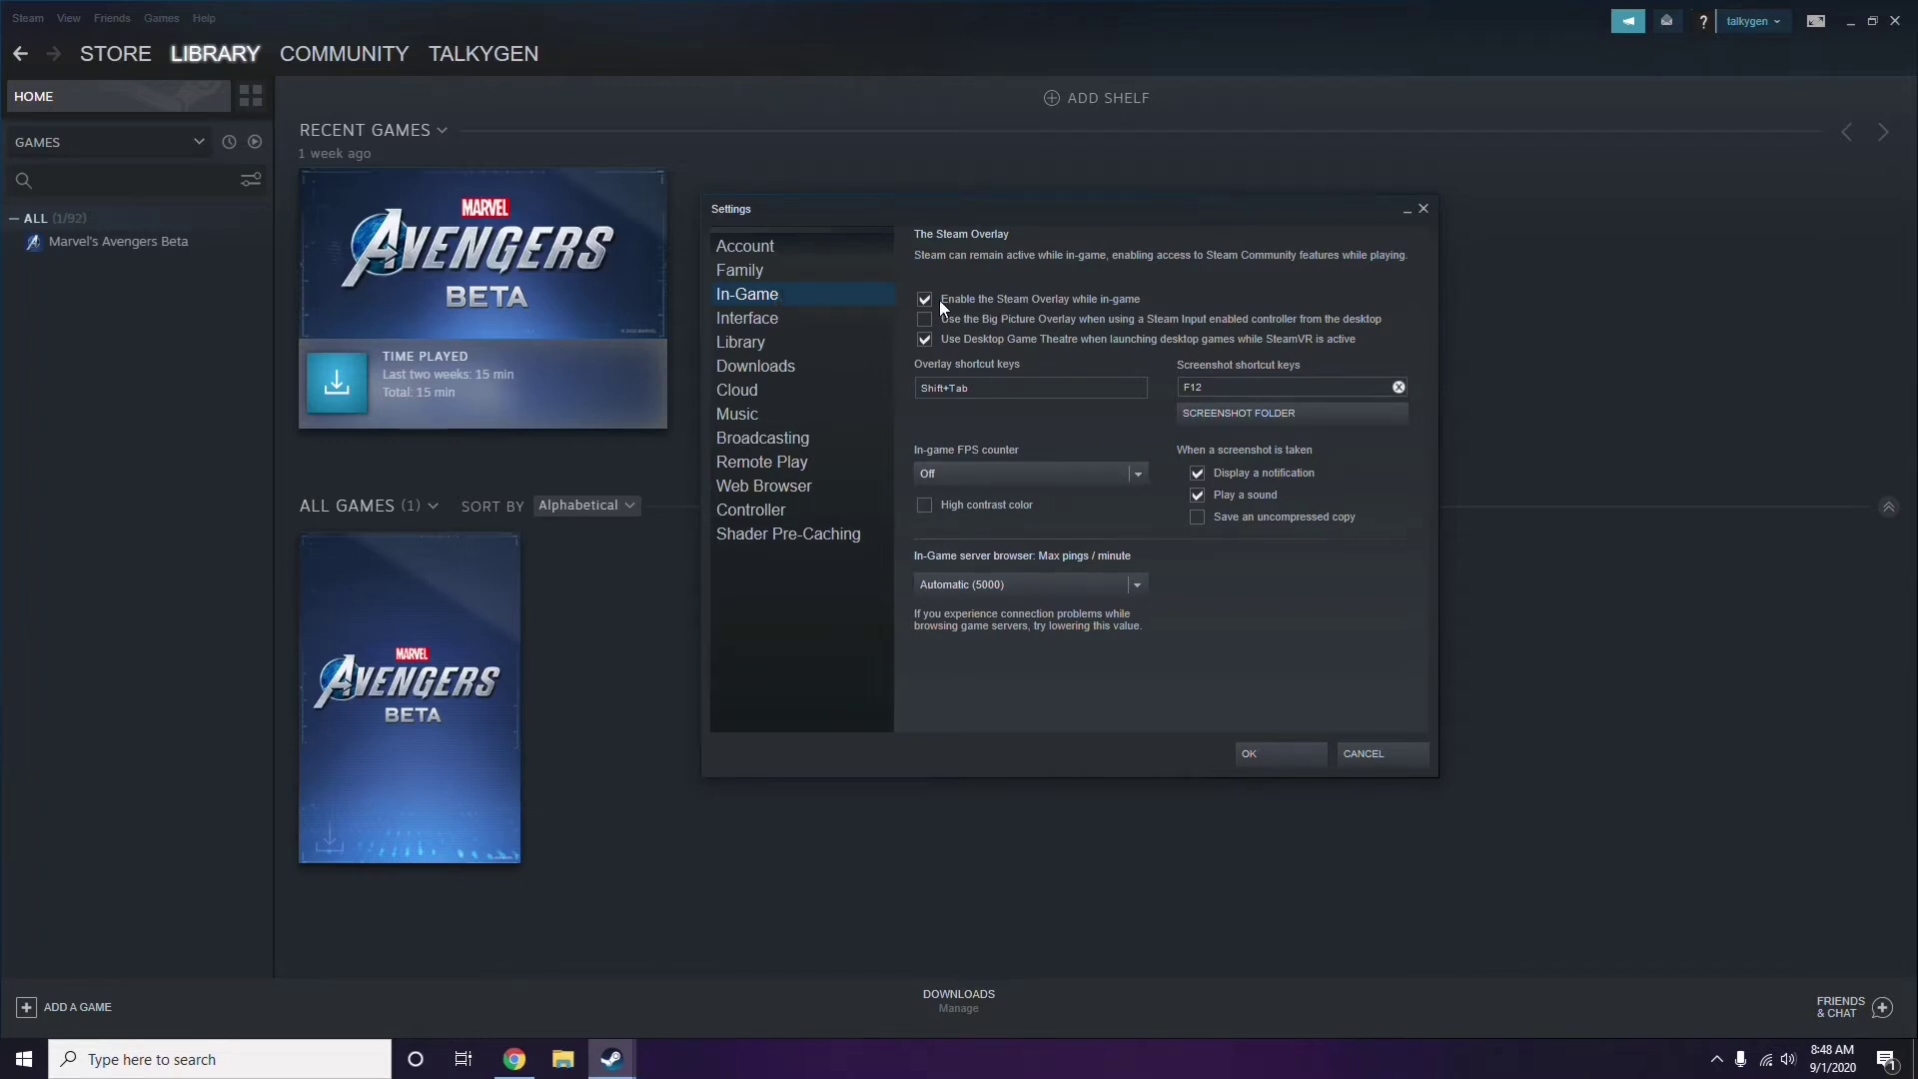
left_click(1021, 302)
left_click(1261, 754)
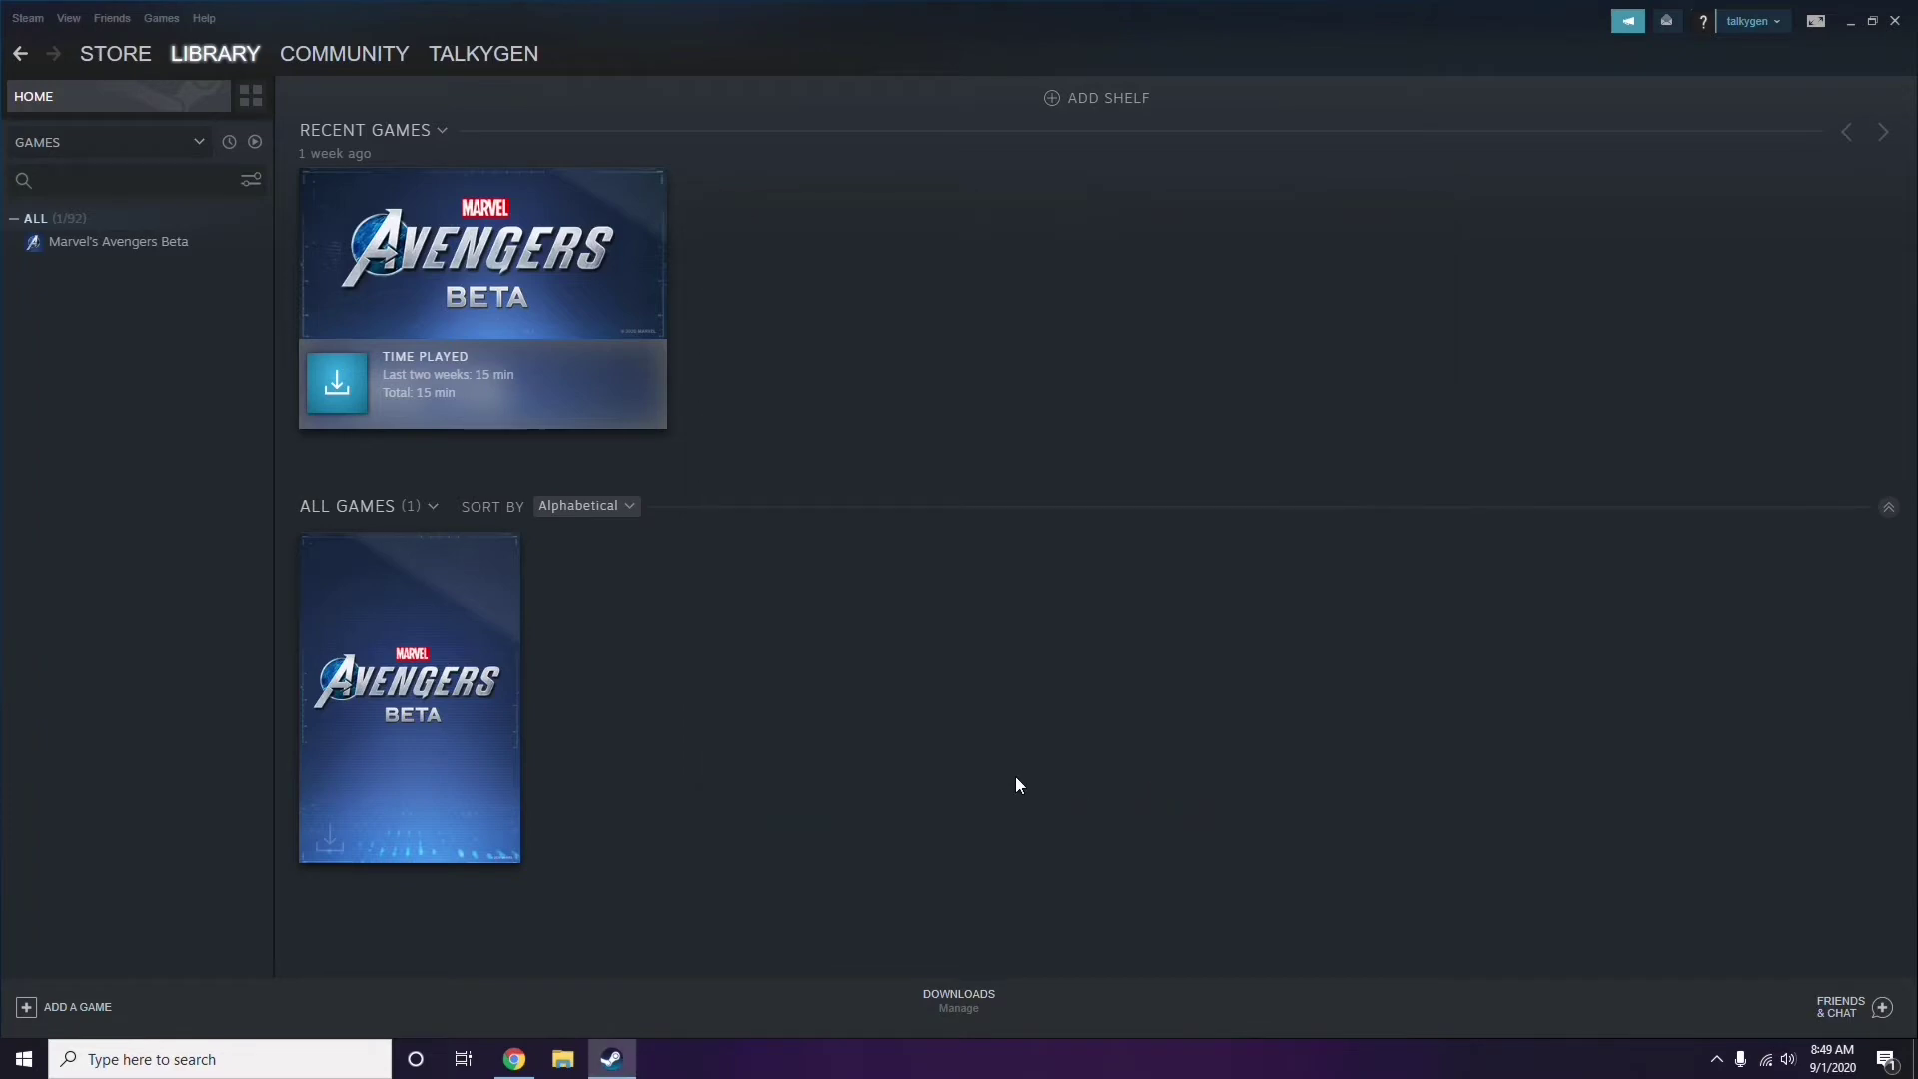
left_click(1895, 21)
right_click(783, 328)
left_click(830, 409)
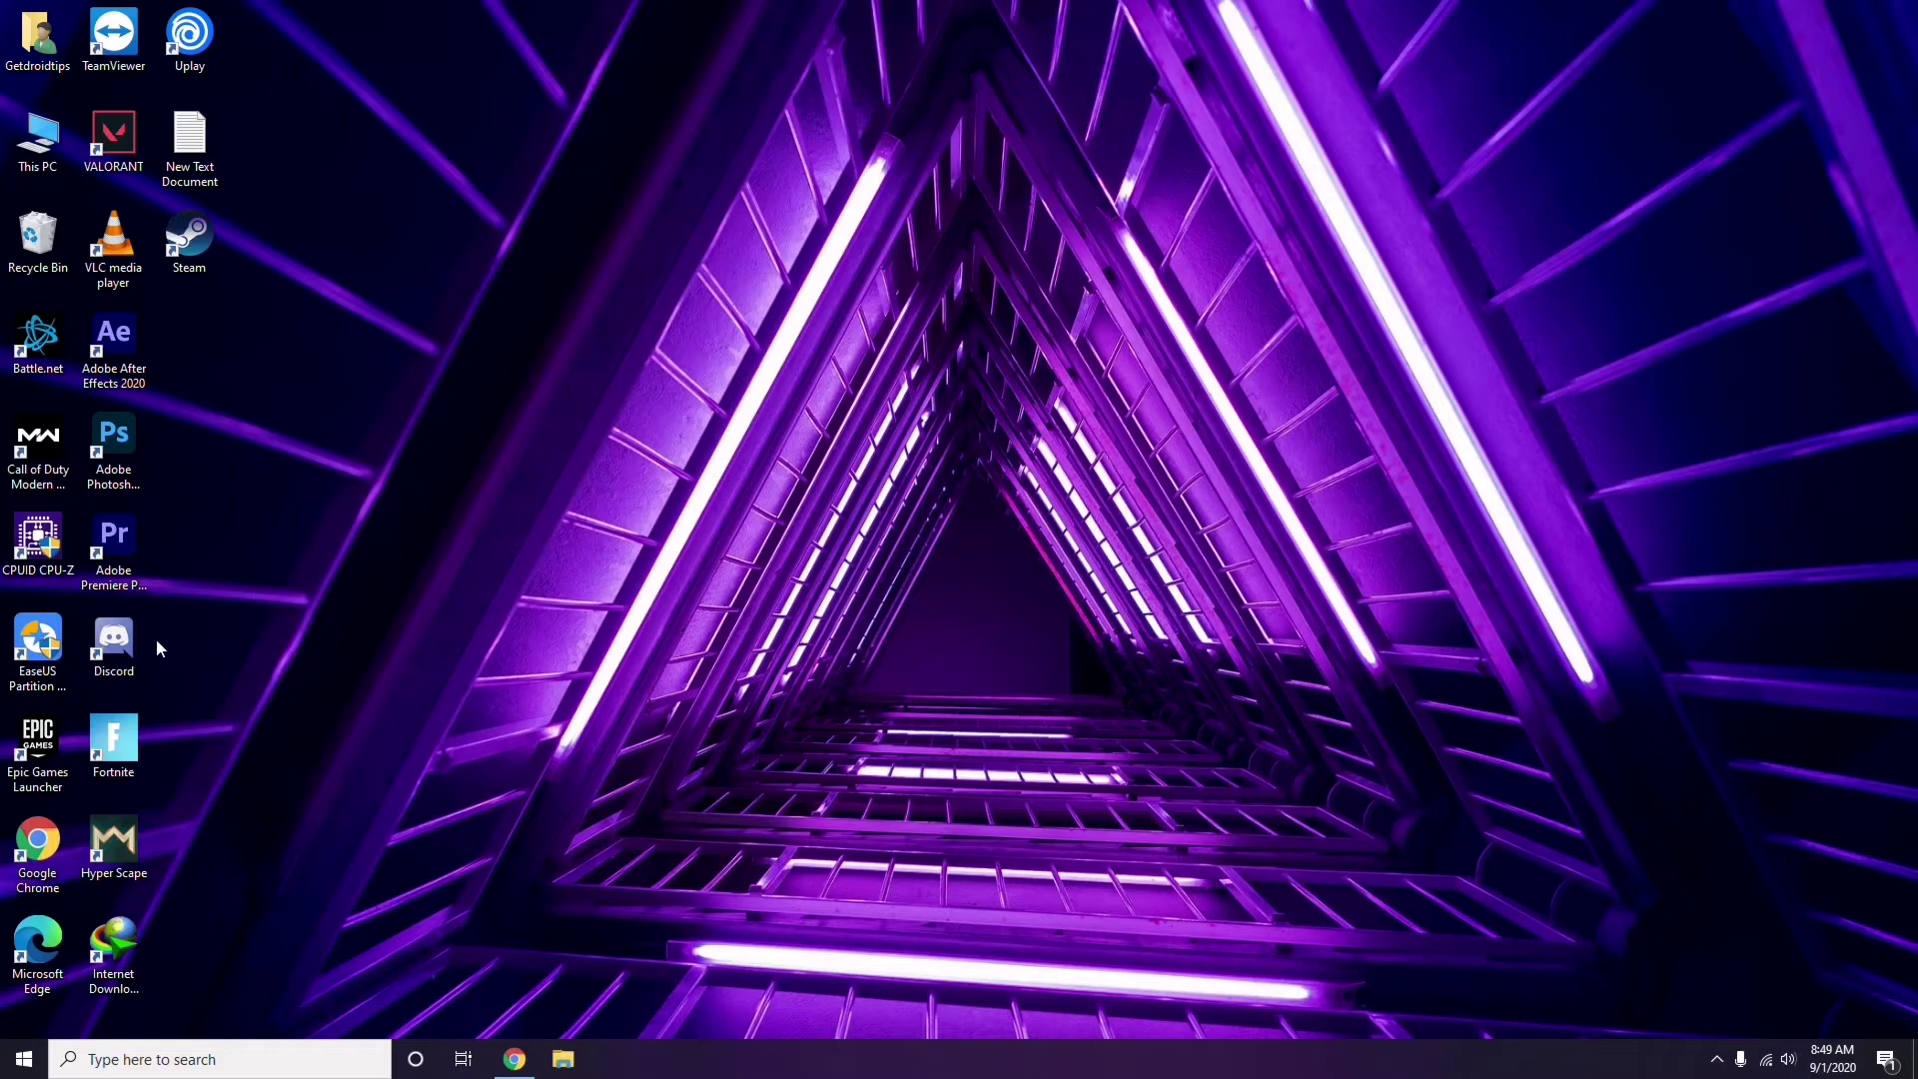
- Switch to Discord and turn off the OpenH264 Video Codec provided by Cisco Systems in the Voice & Video settings
double_click(130, 648)
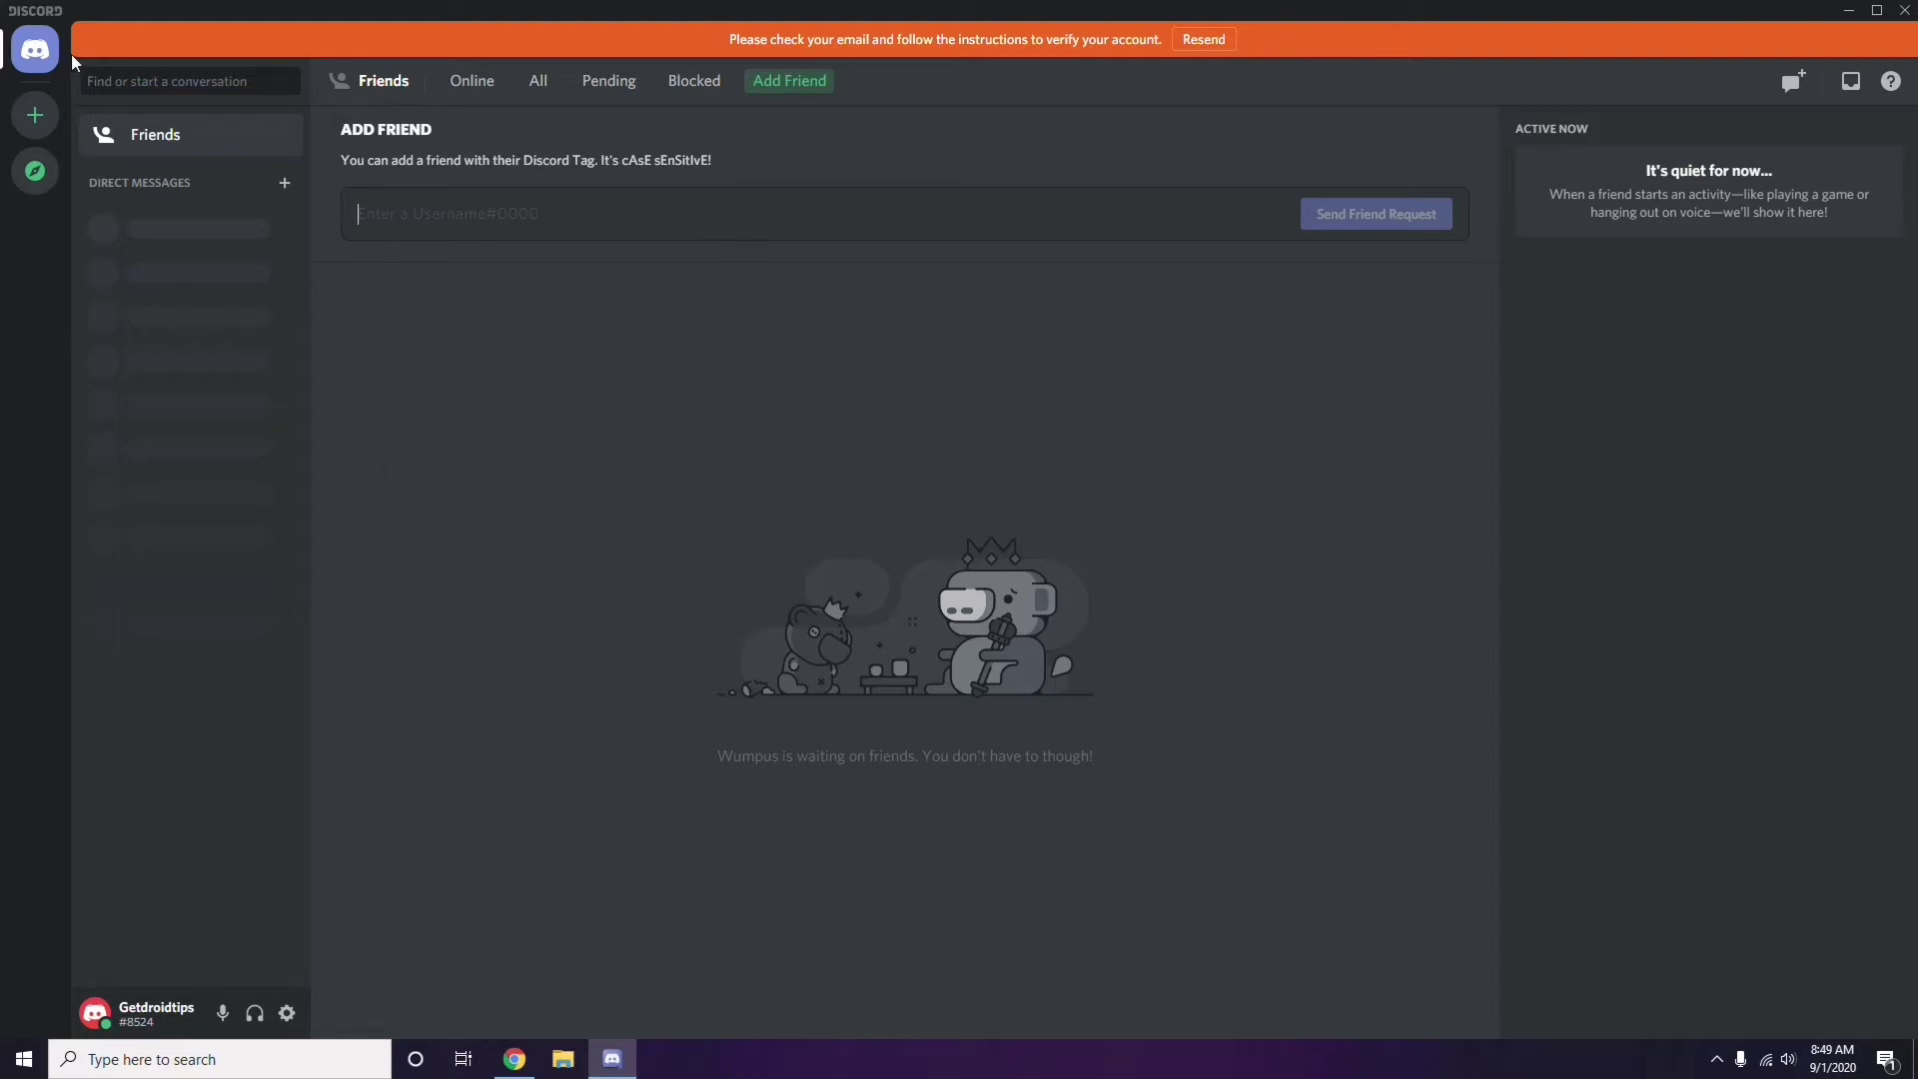
left_click(288, 1014)
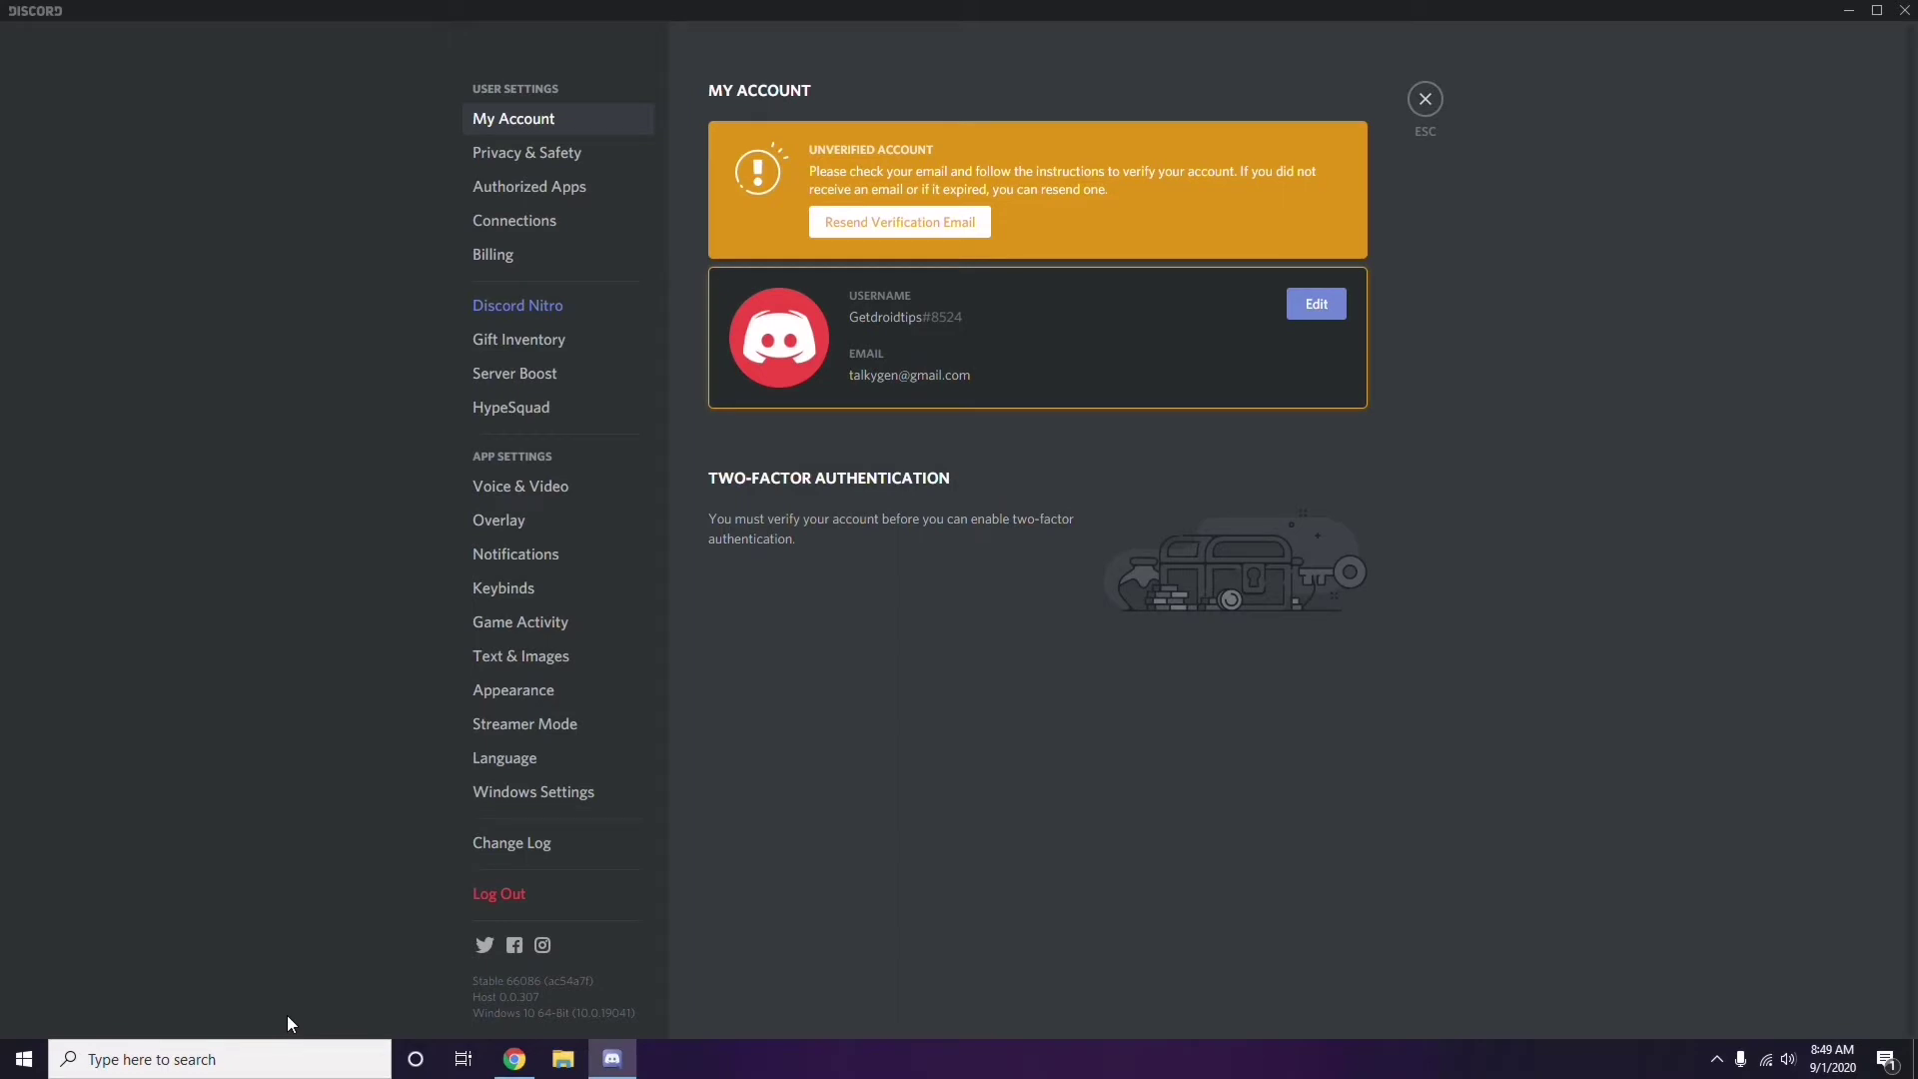
left_click(512, 489)
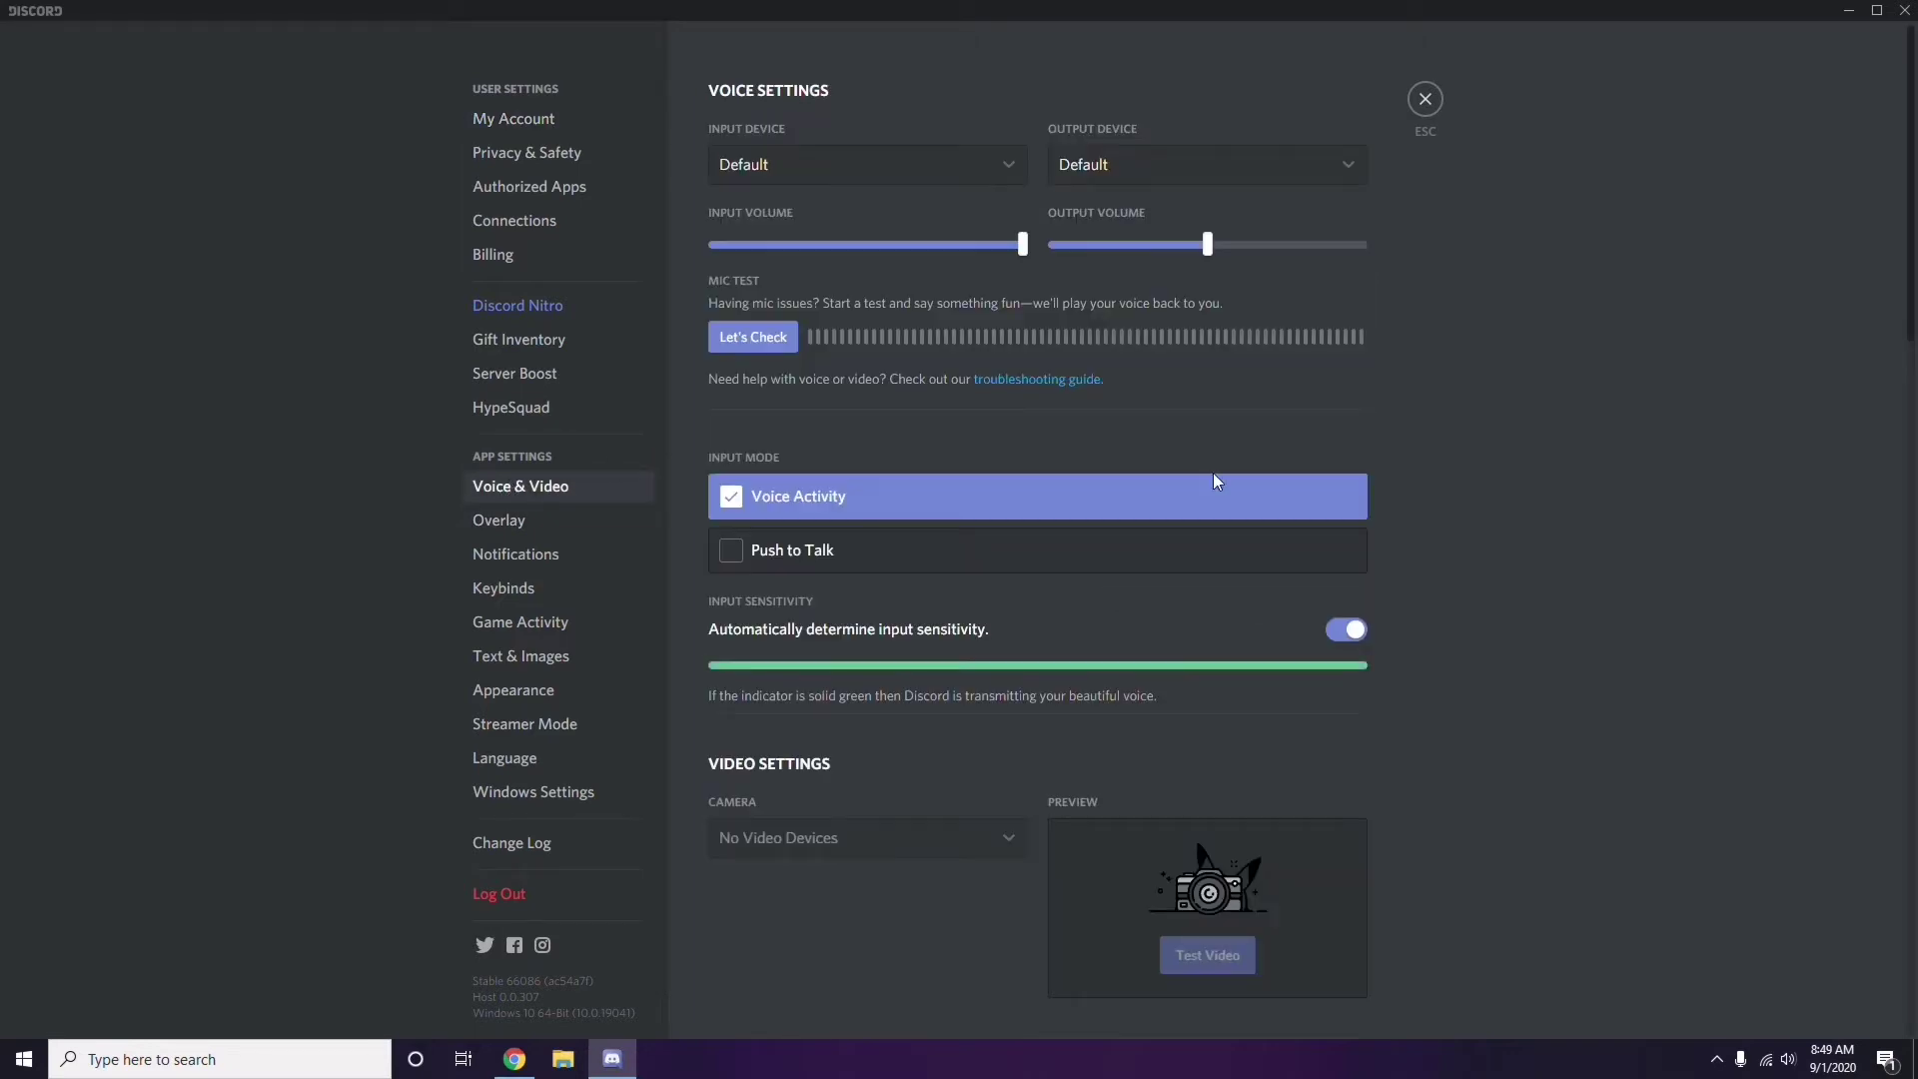
scroll(1462, 477, "down", 2)
scroll(1465, 488, "down", 6)
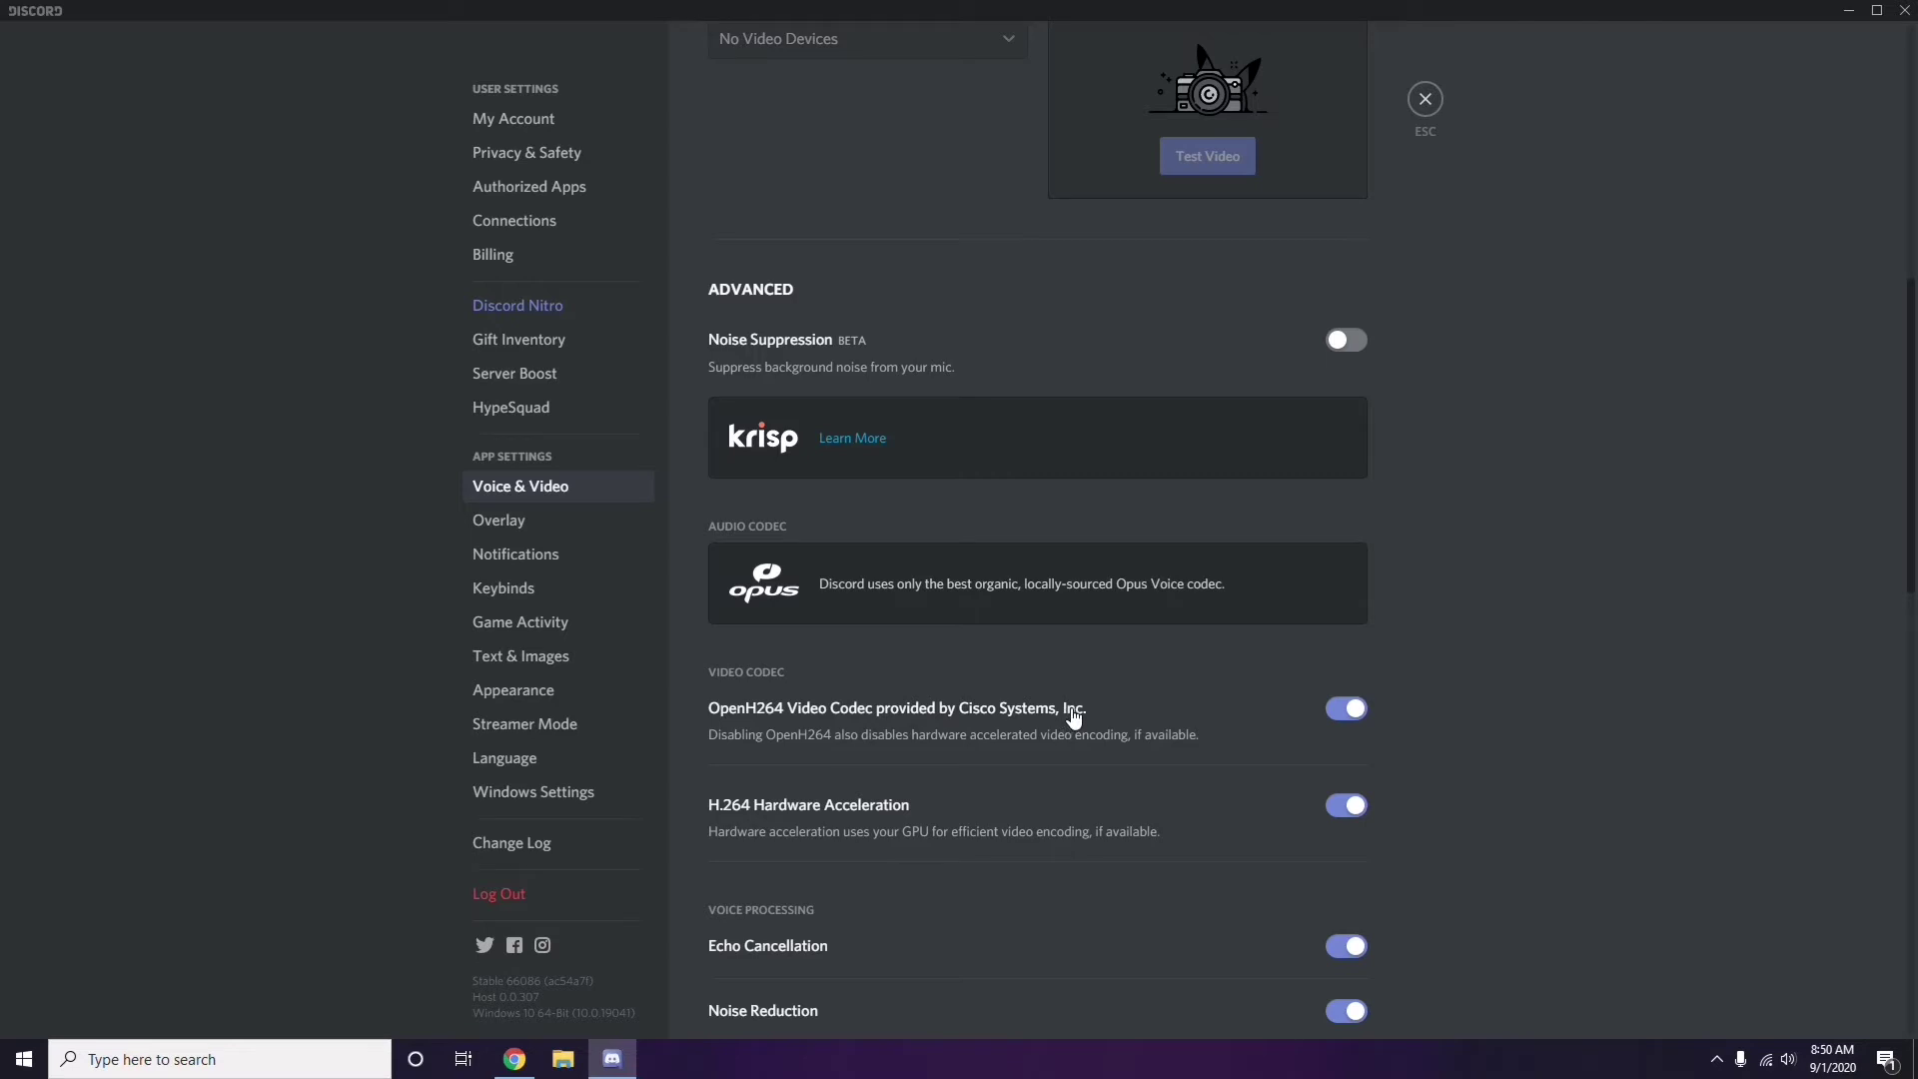
left_click(1345, 709)
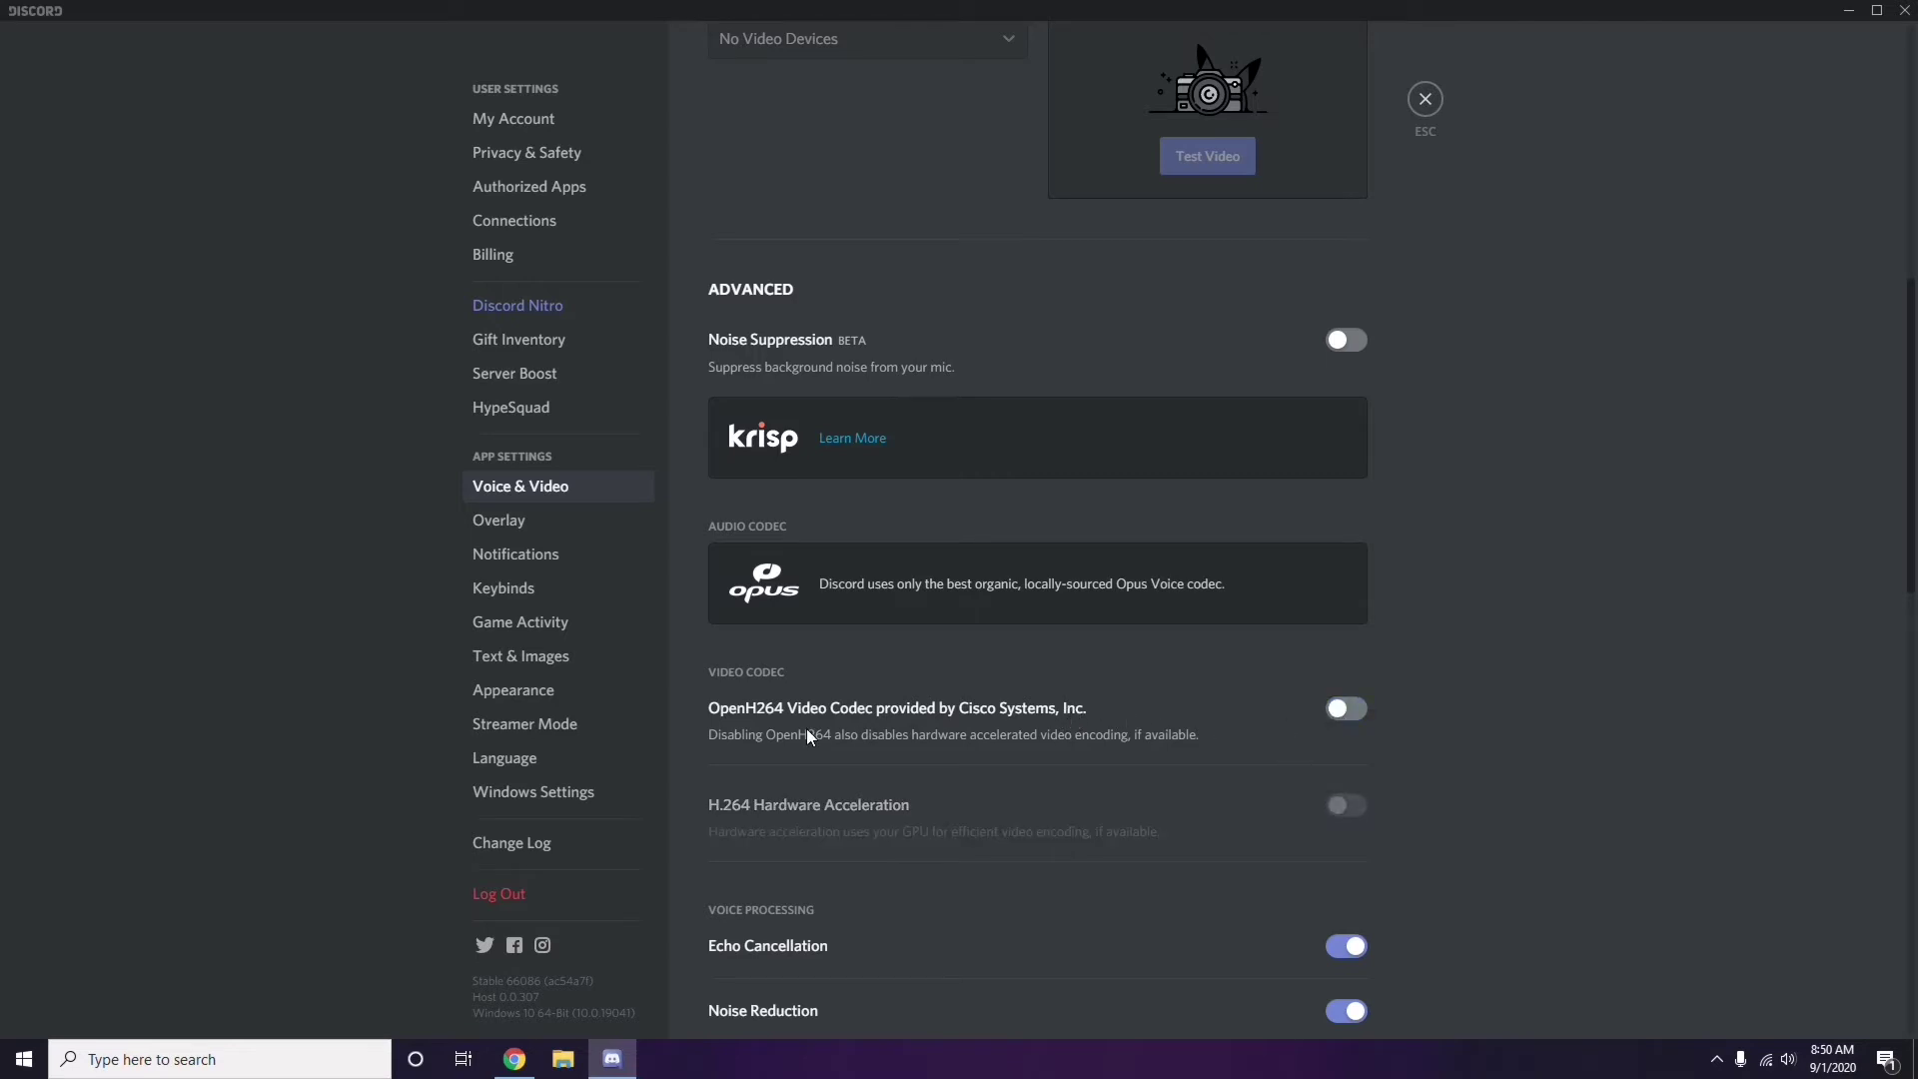
scroll(991, 715, "down", 2)
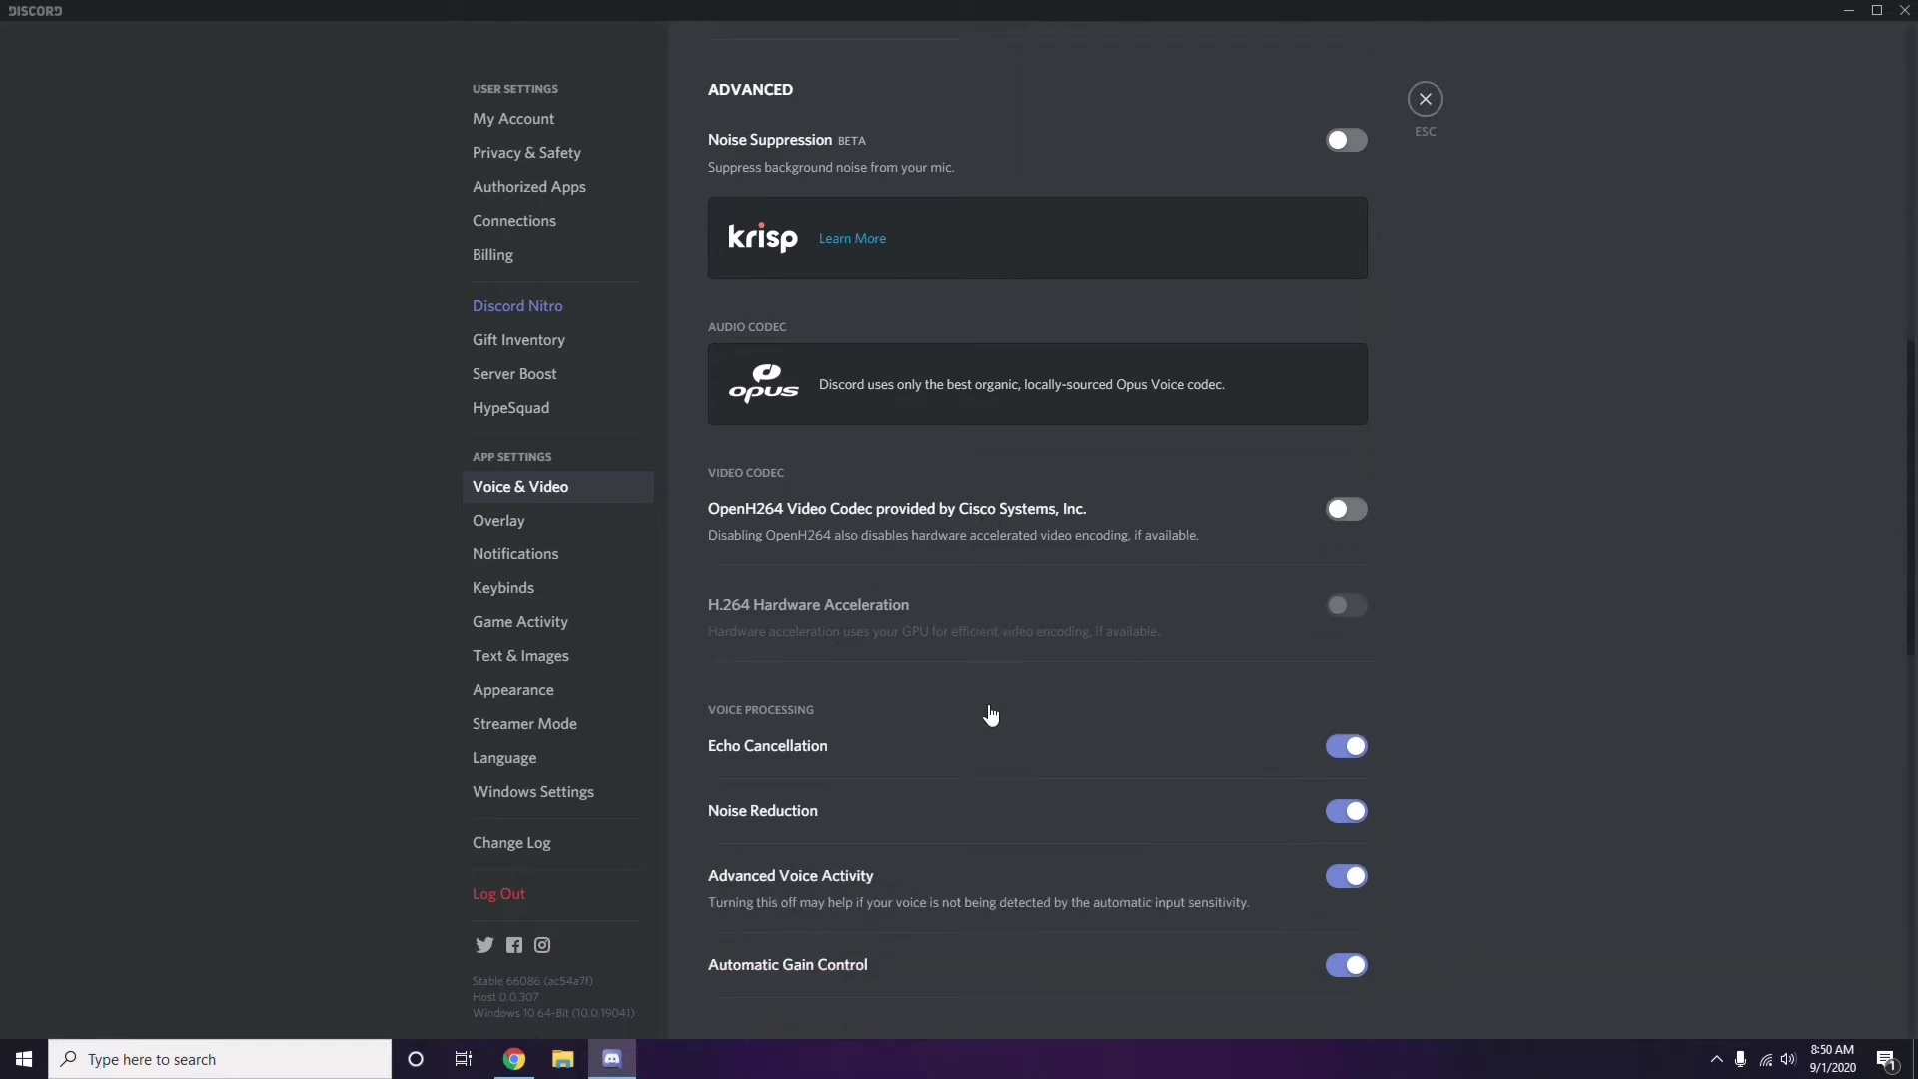
scroll(991, 716, "down", 4)
scroll(991, 715, "up", 1)
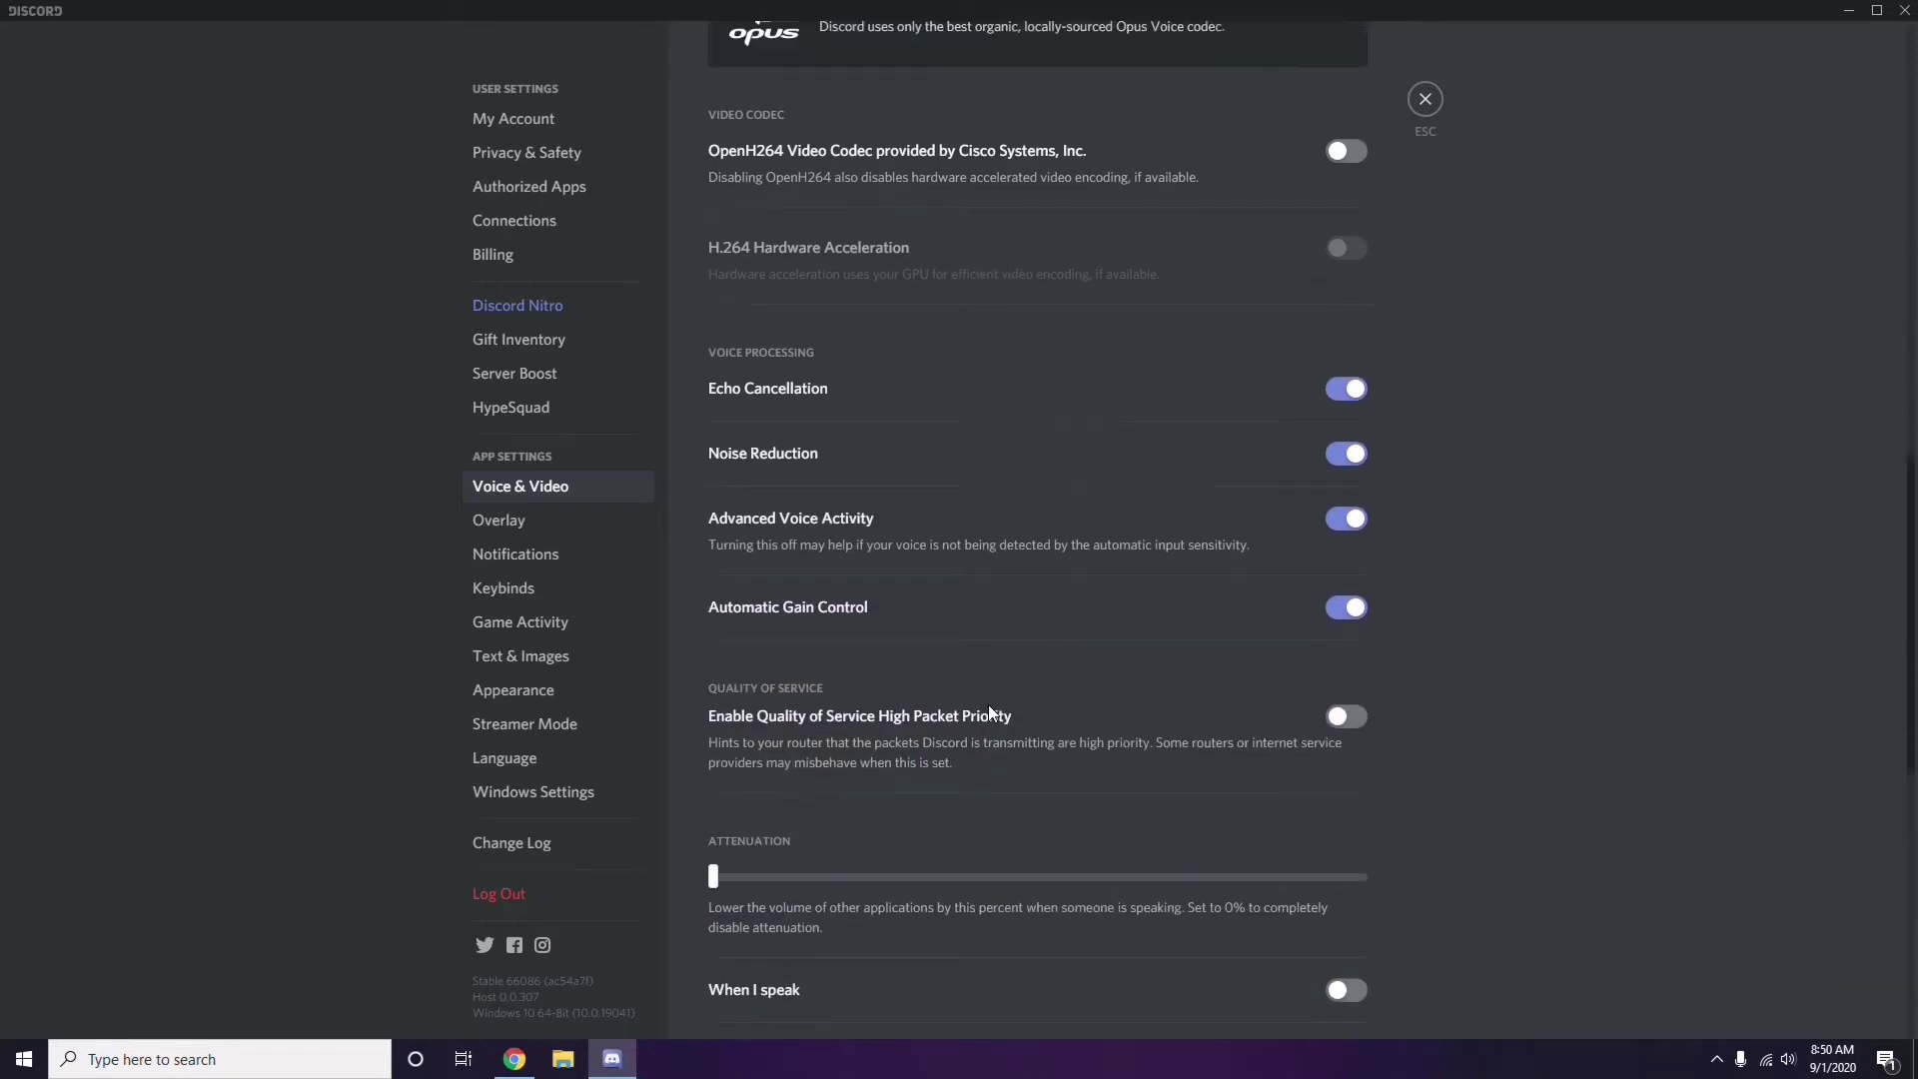
- Disable the in-game overlay in Discord's Overlay settings
left_click(502, 523)
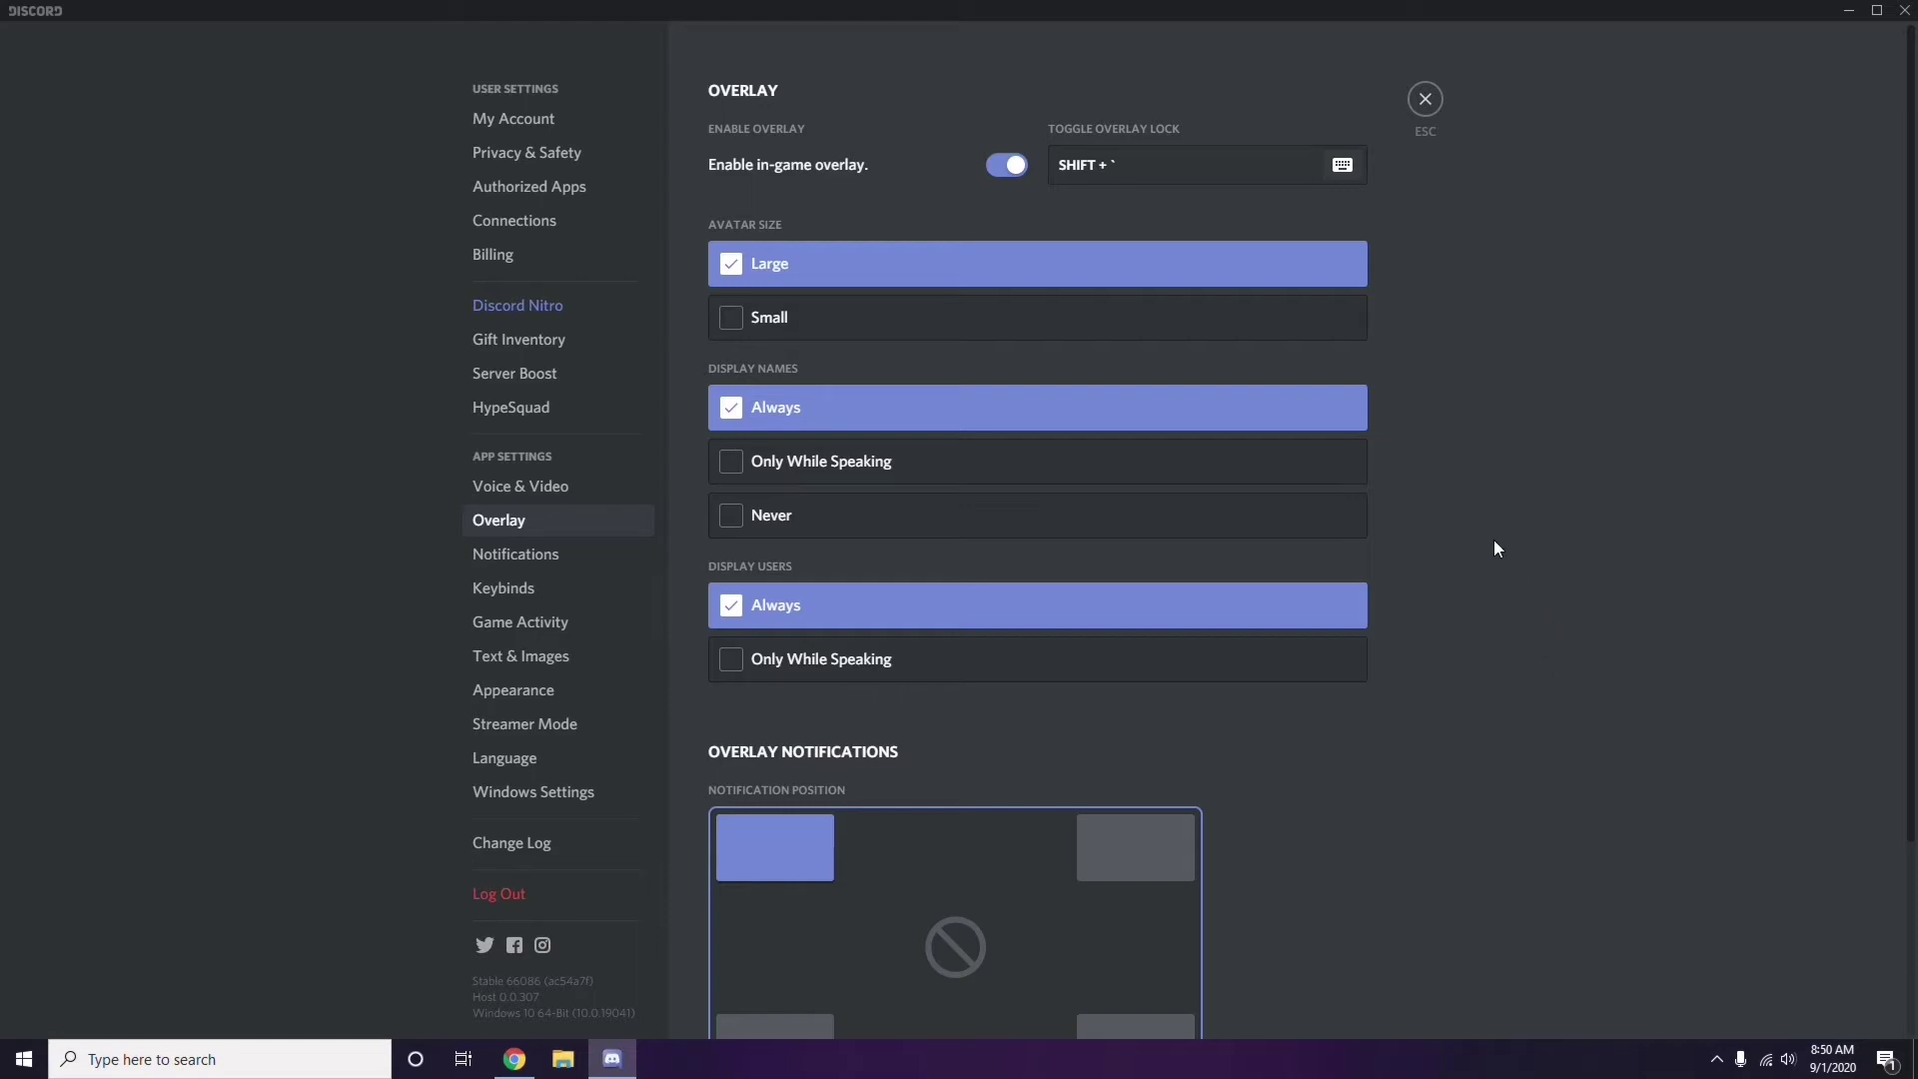
scroll(1486, 531, "down", 1)
scroll(1487, 531, "up", 1)
left_click(1000, 170)
- Turn off Hardware Acceleration in Discord's Appearance settings, confirm the change, and minimize Discord
left_click(528, 697)
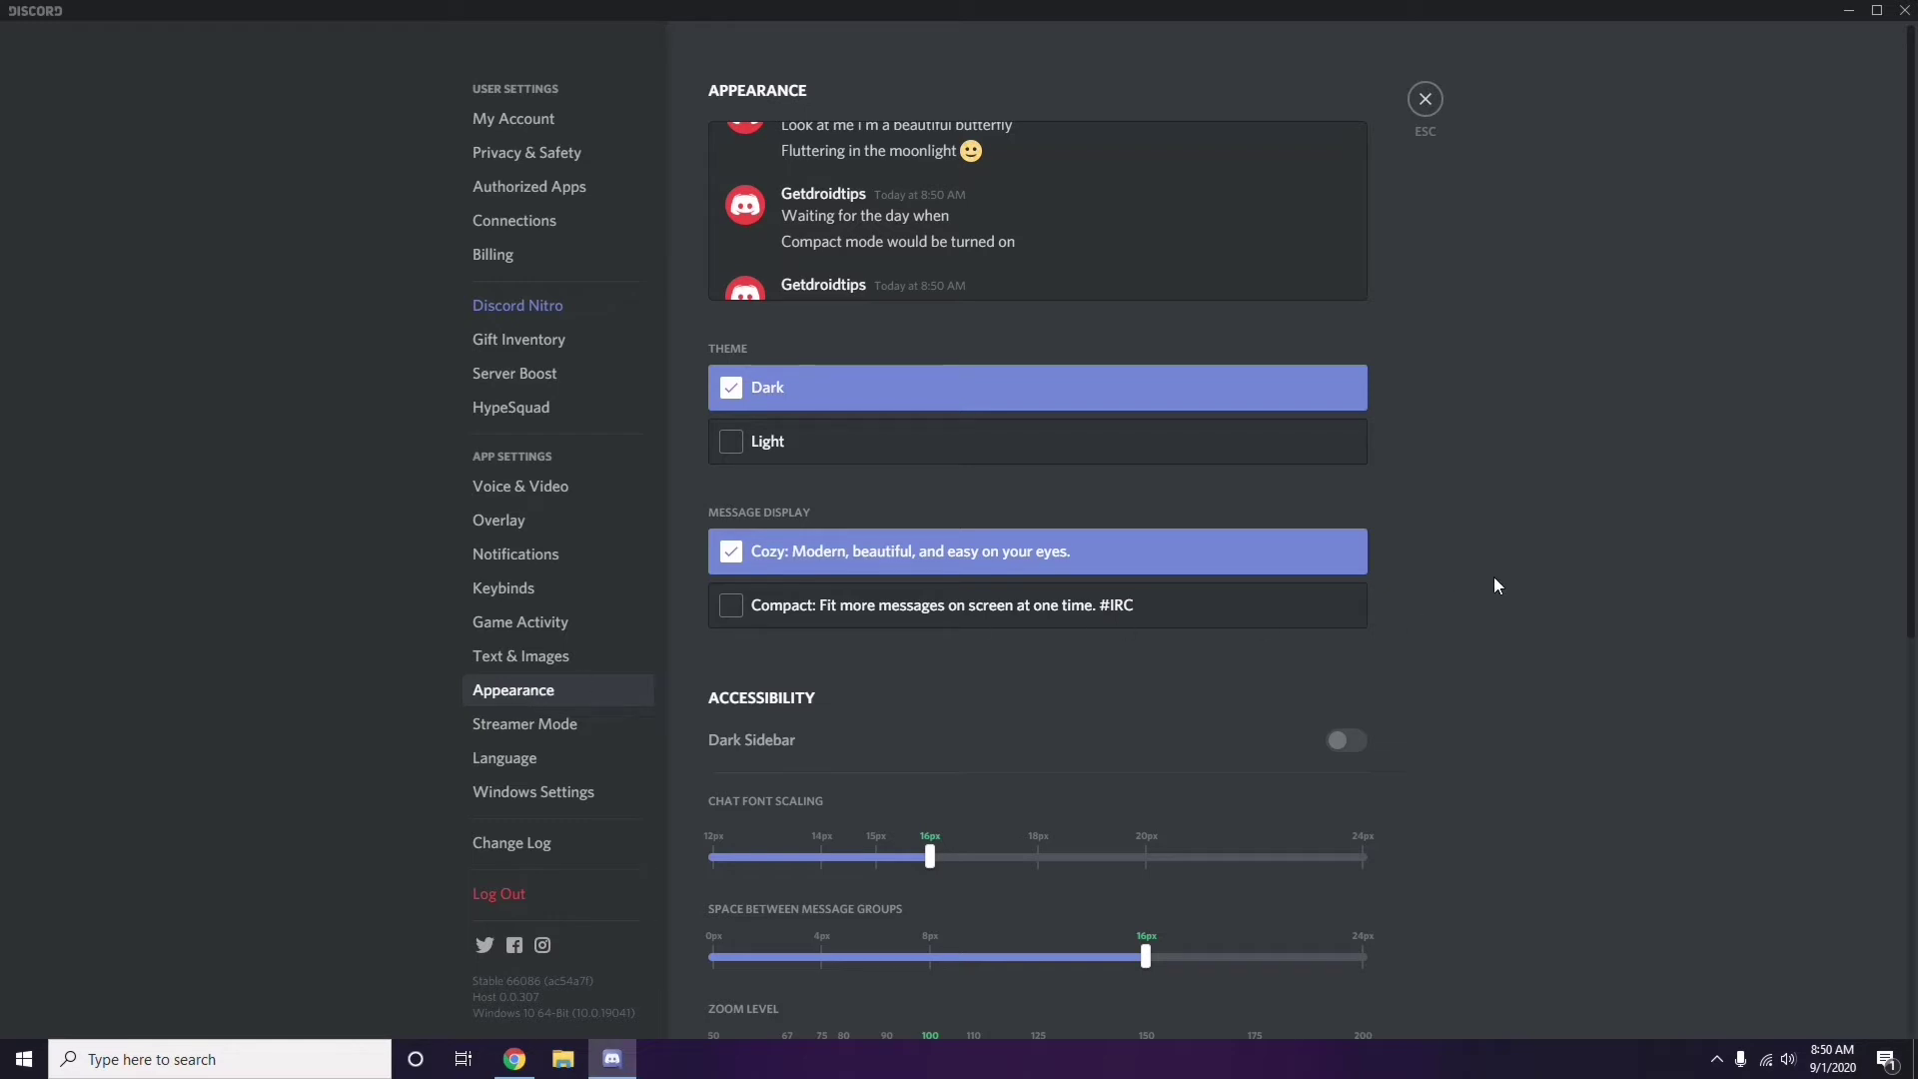
scroll(1496, 578, "down", 7)
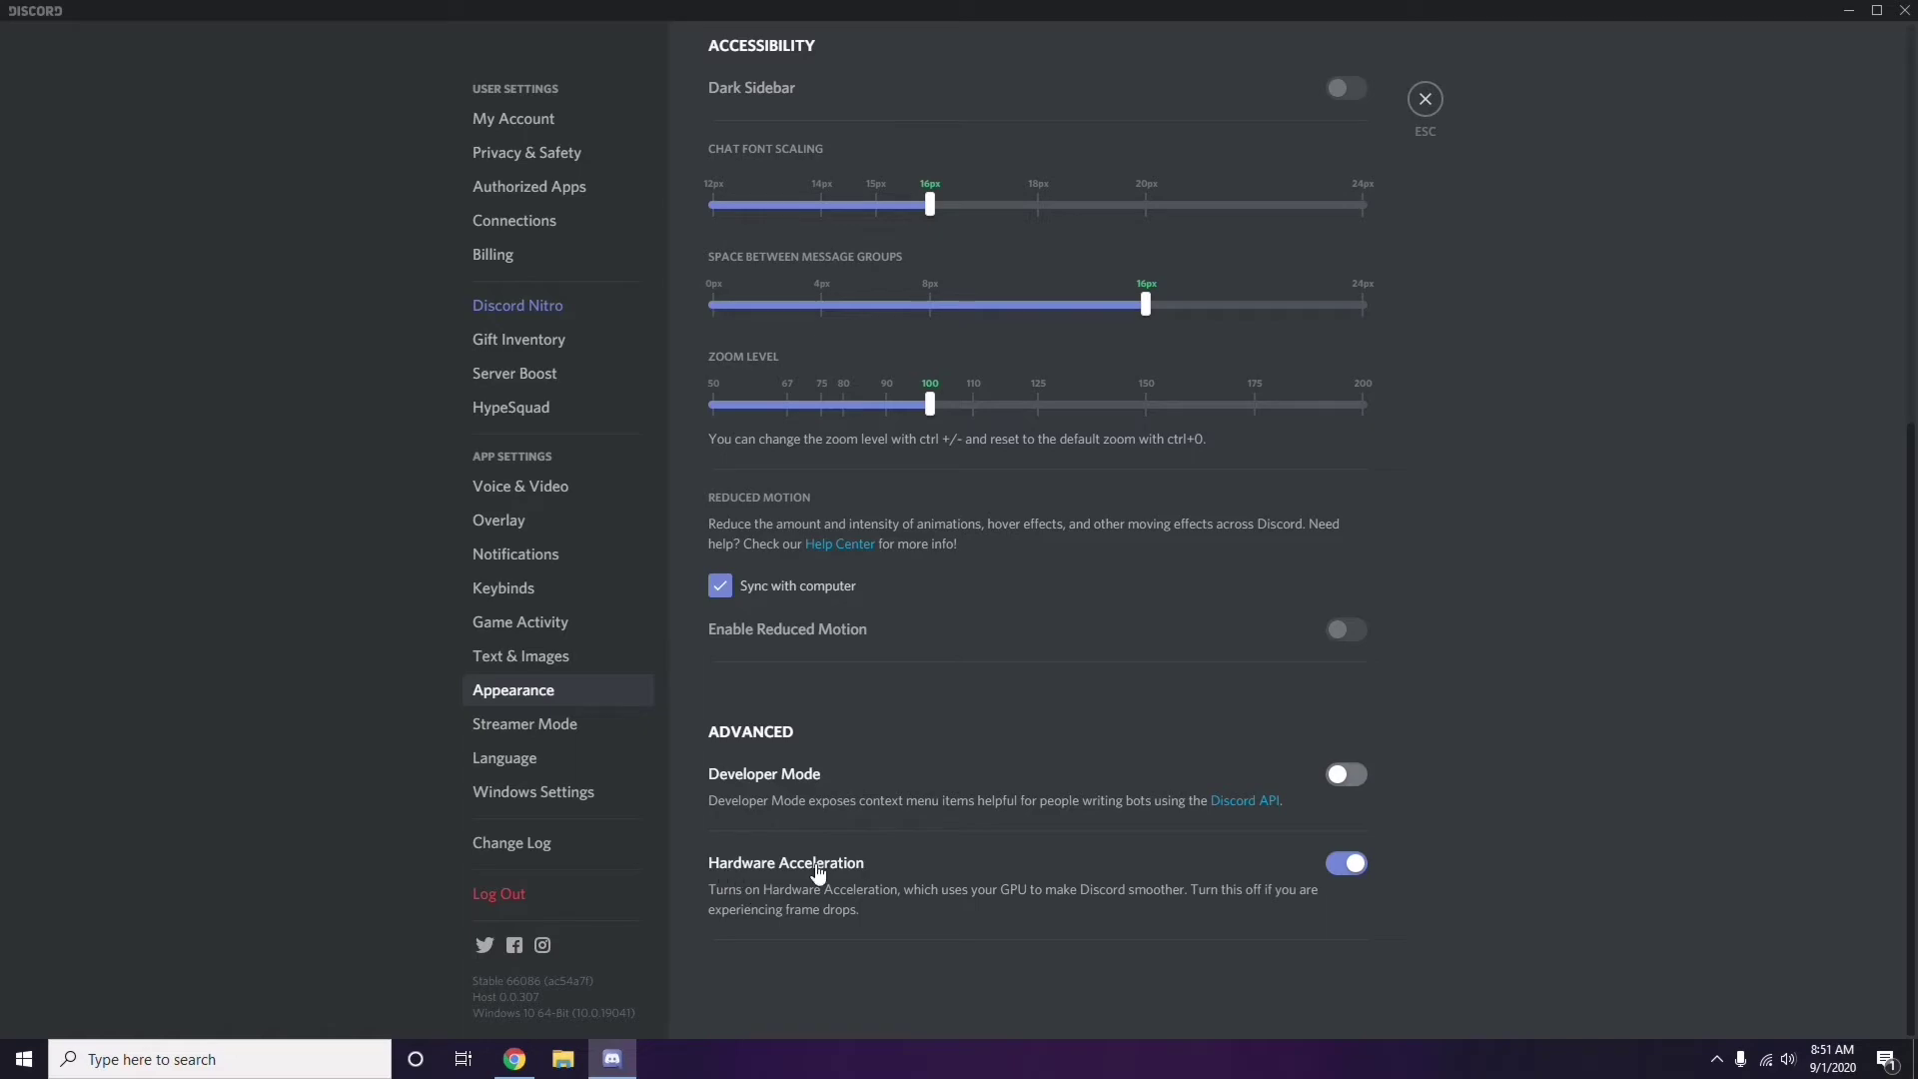
left_click(1344, 865)
left_click(1105, 589)
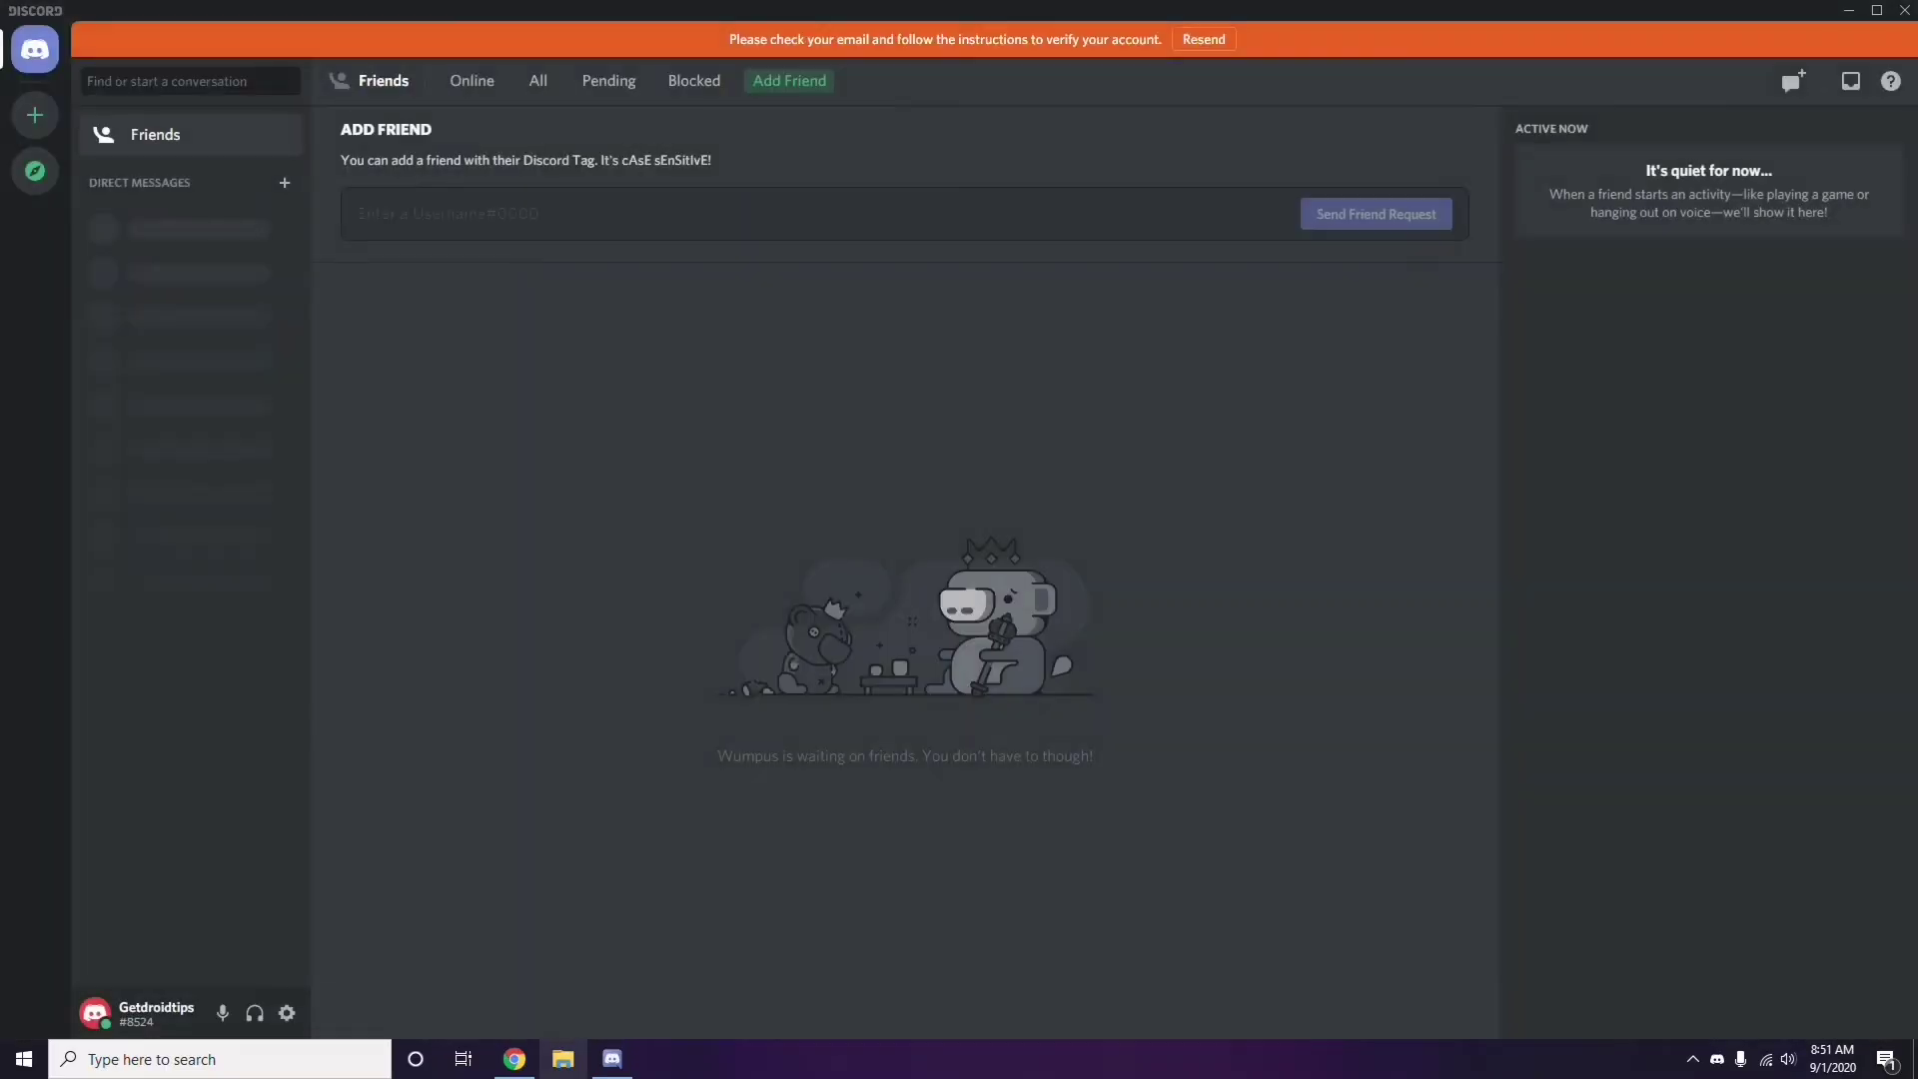
left_click(1848, 10)
right_click(762, 256)
left_click(813, 351)
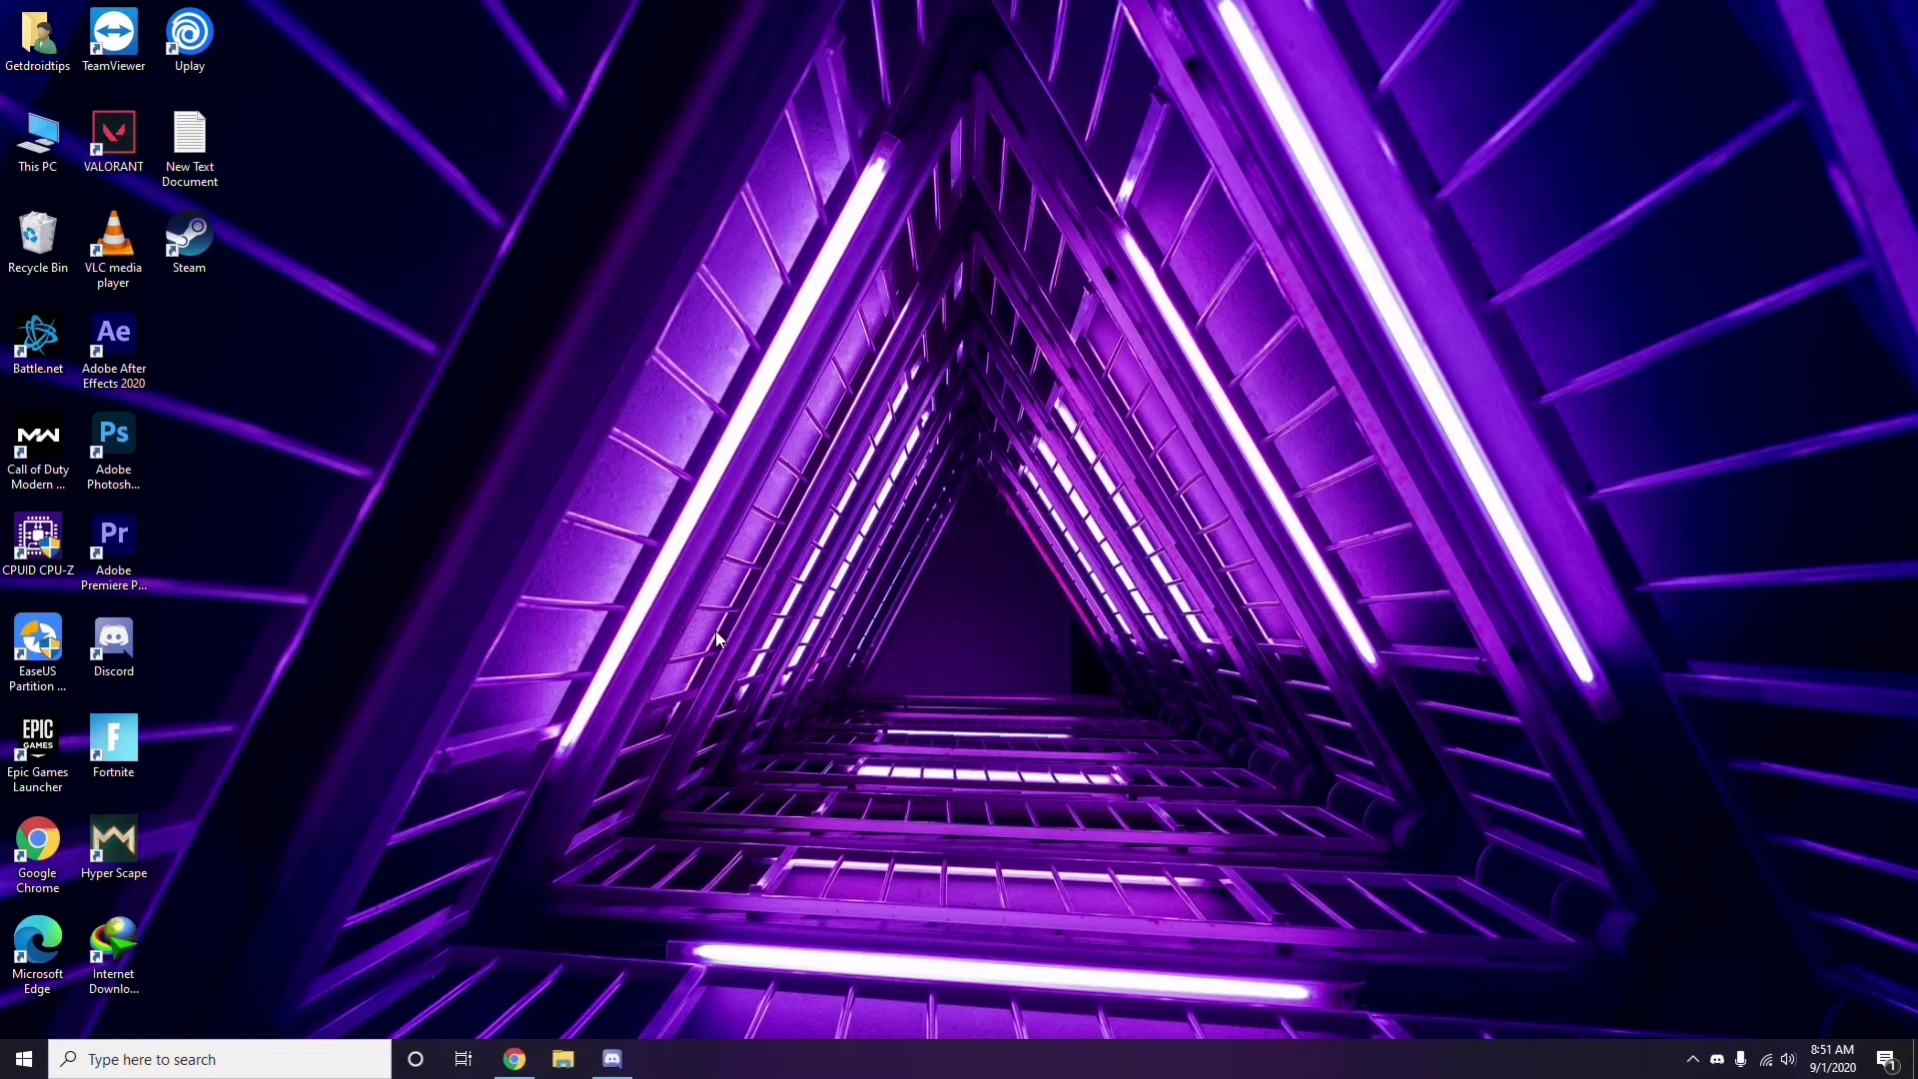
- Search Windows for "windows", view the Windows Update settings to check the update status, and close them
left_click(153, 1066)
type("windows")
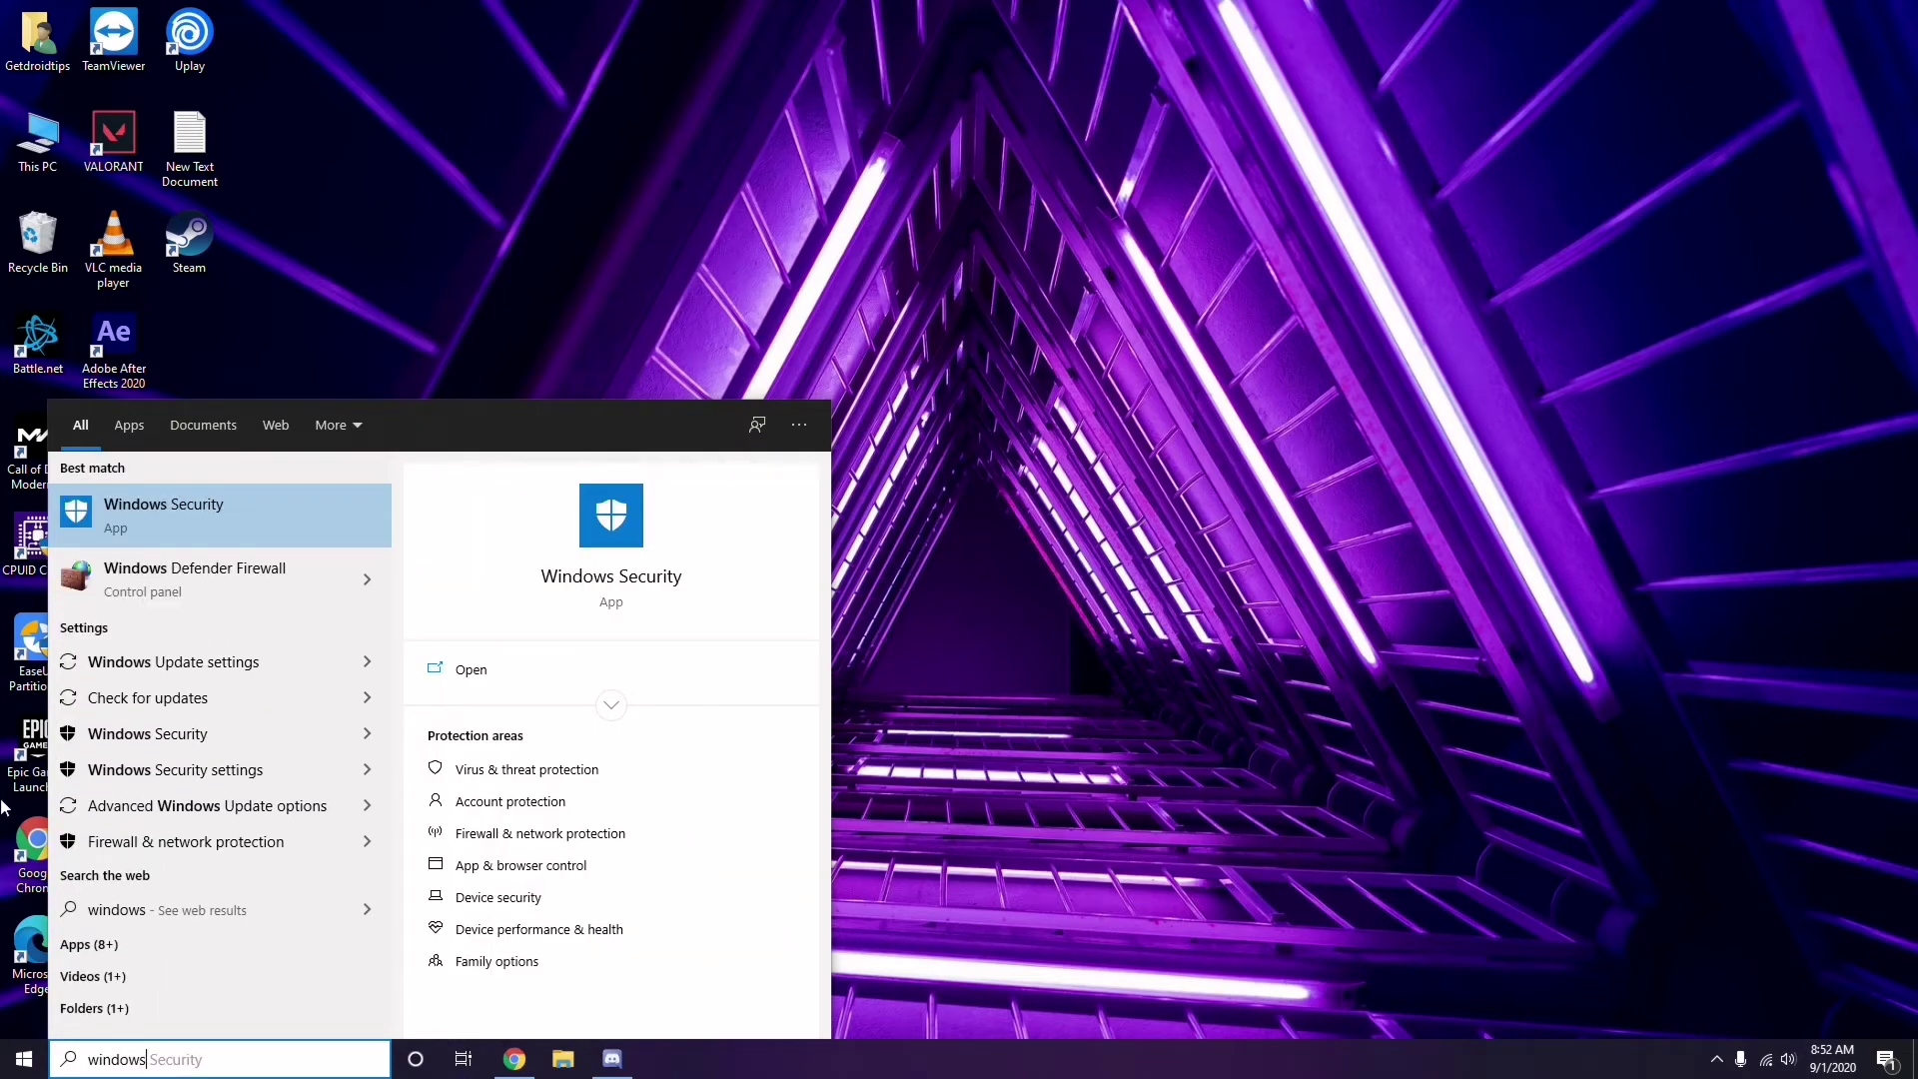
left_click(239, 663)
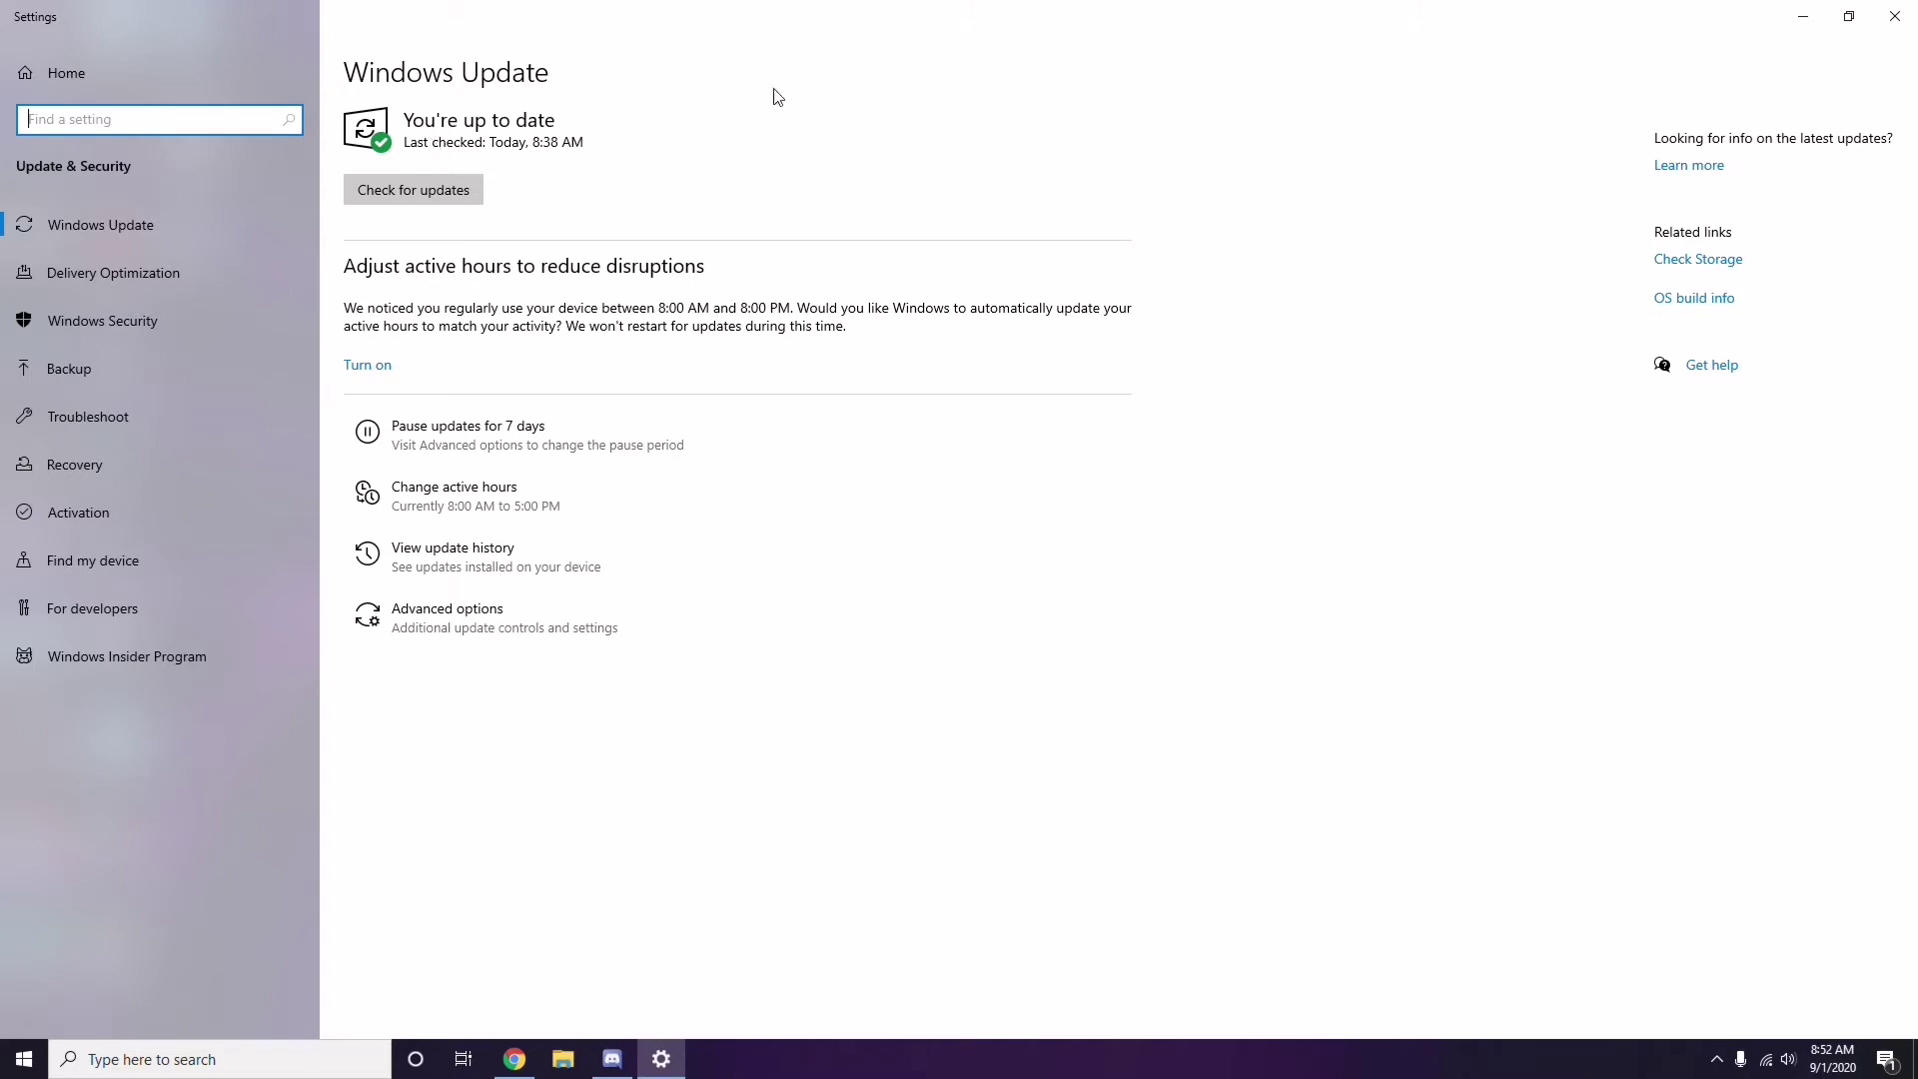
left_click(1895, 16)
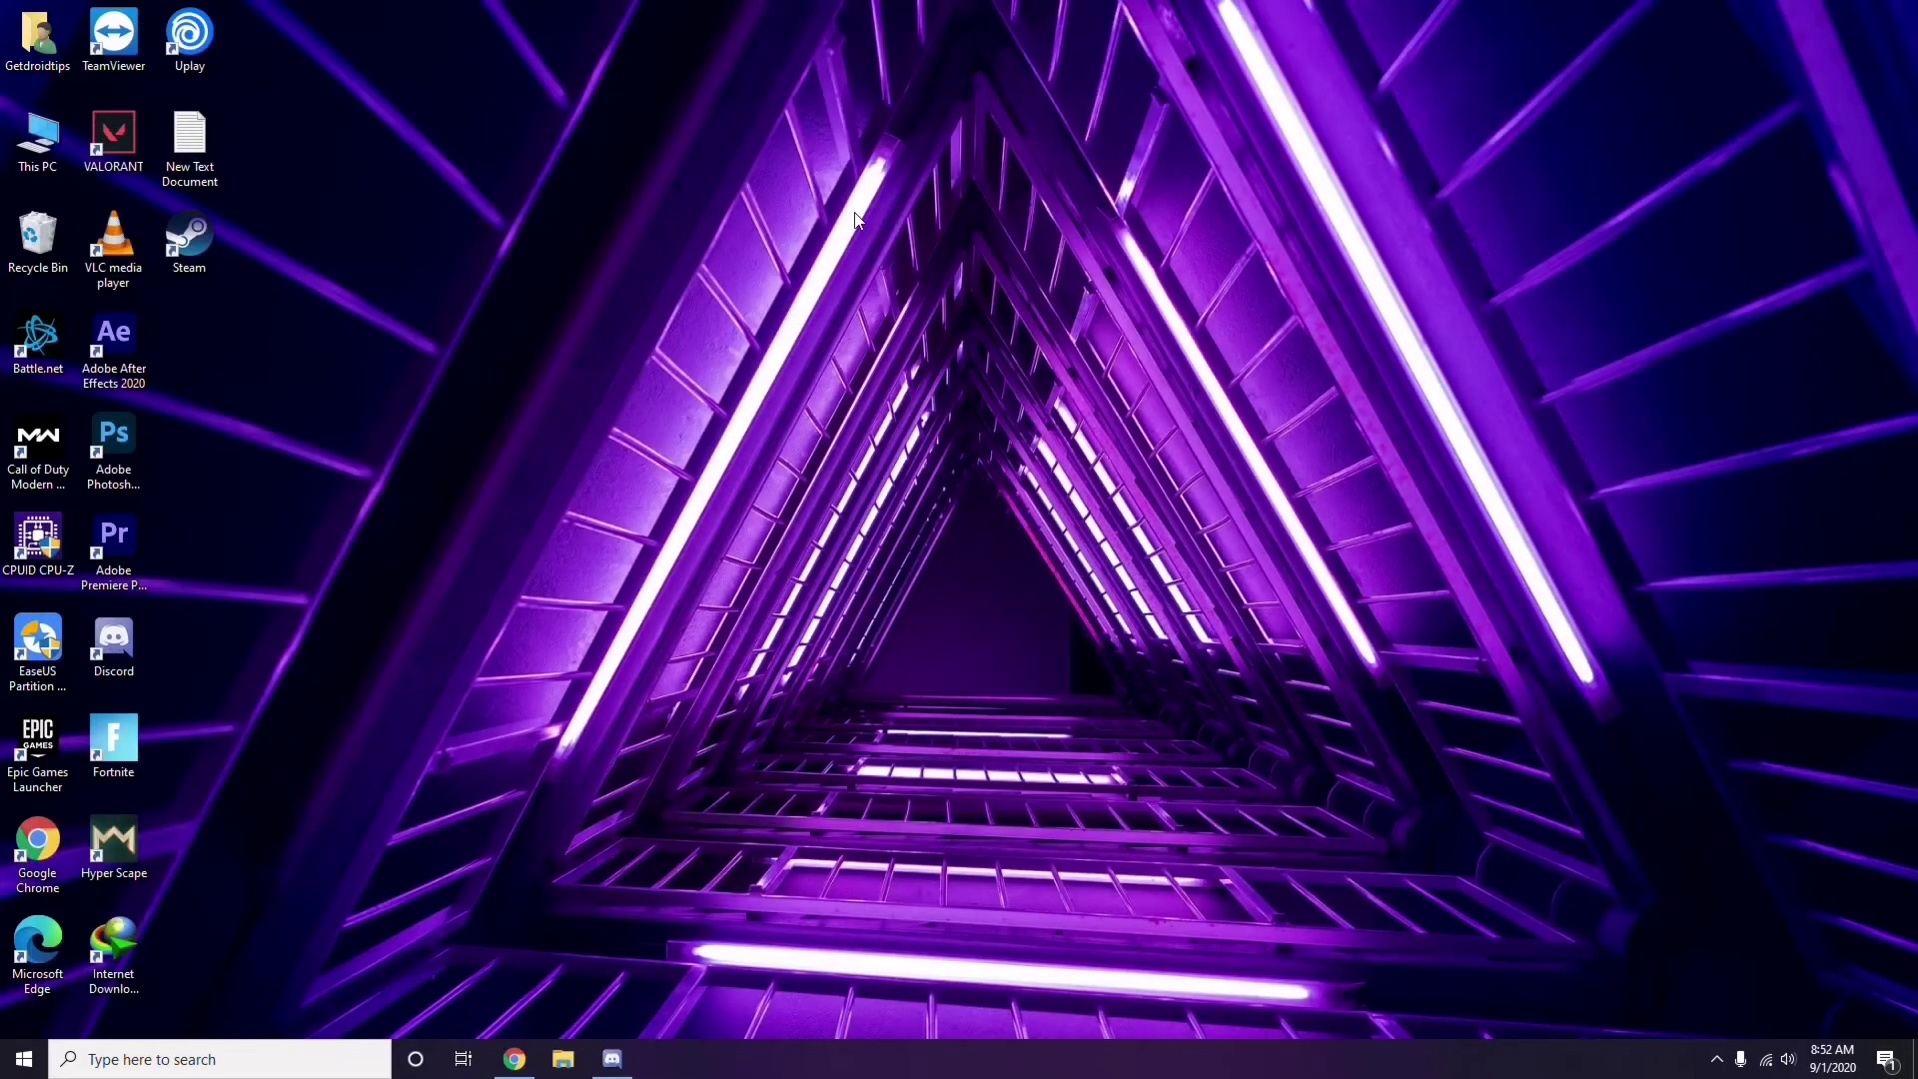
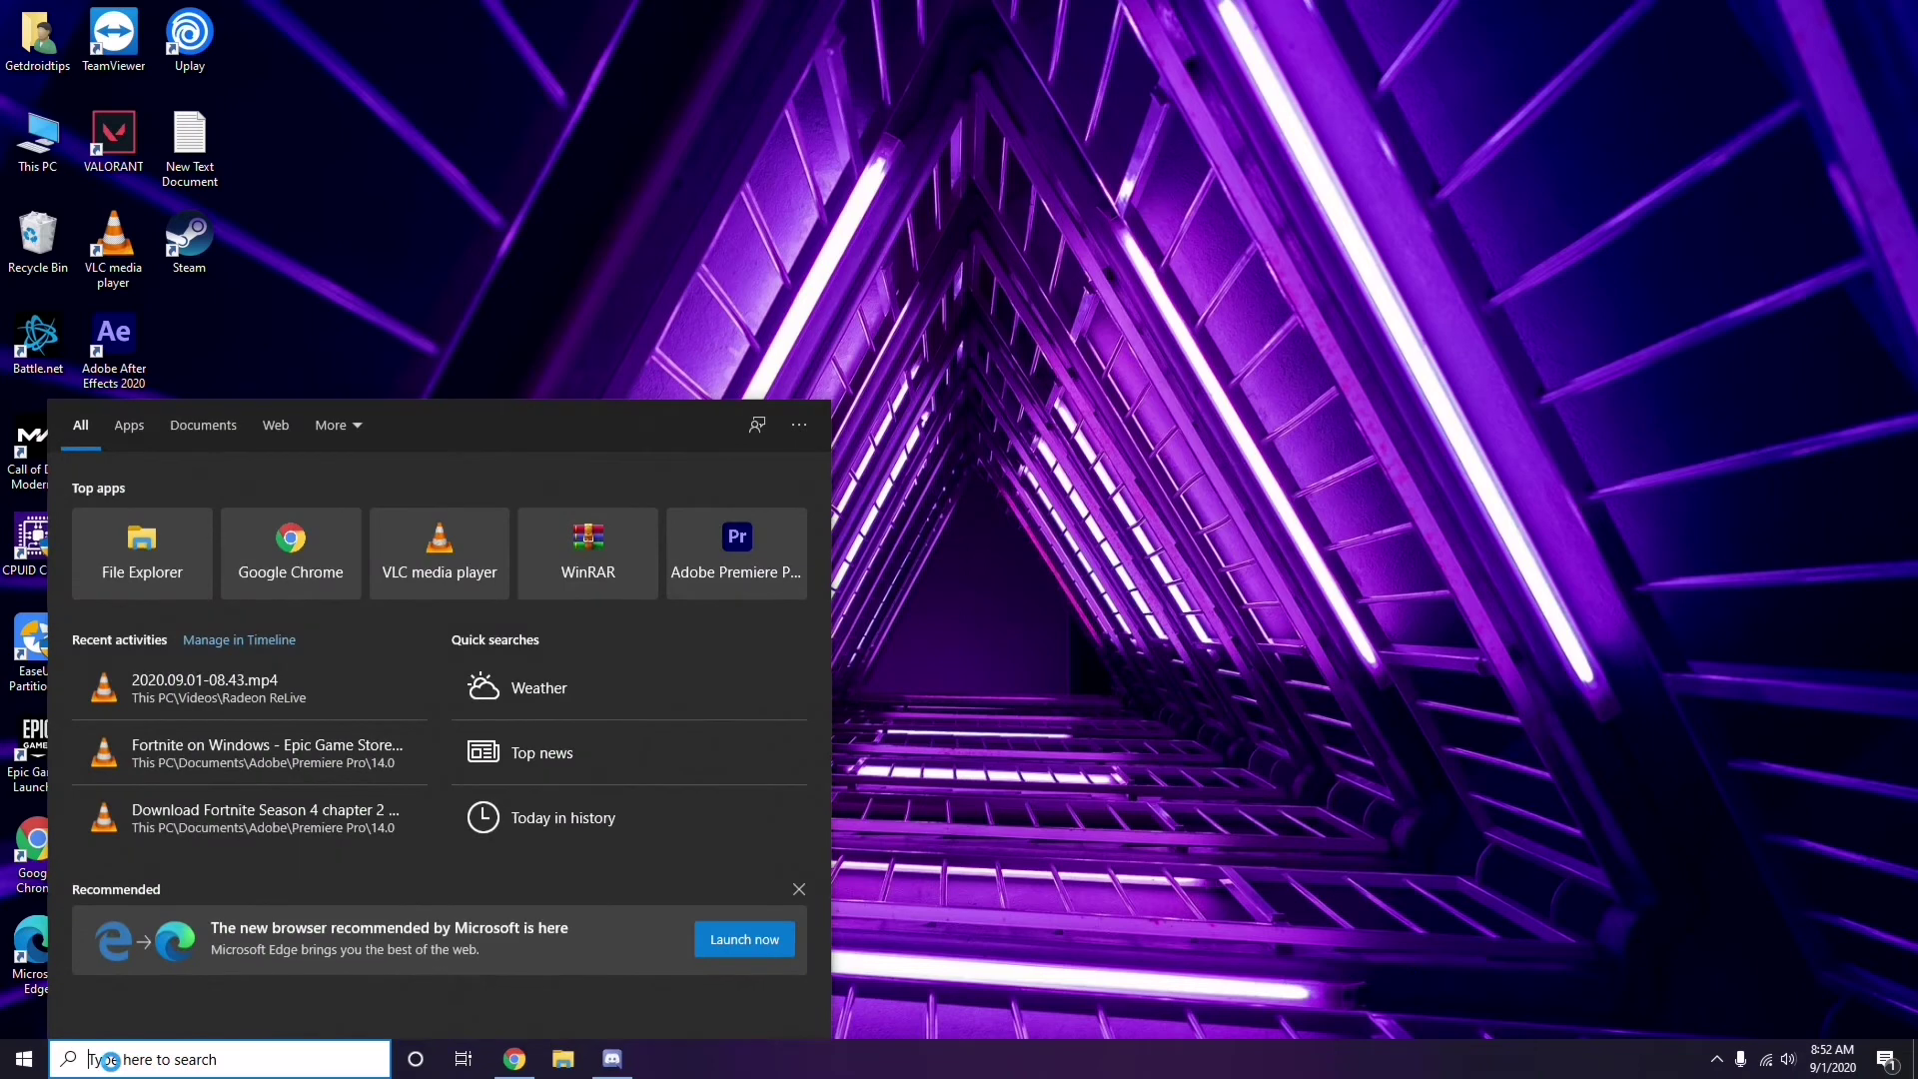
- Search Windows for "settings", open the Settings app, and view the update history under Update & Security
type("sett")
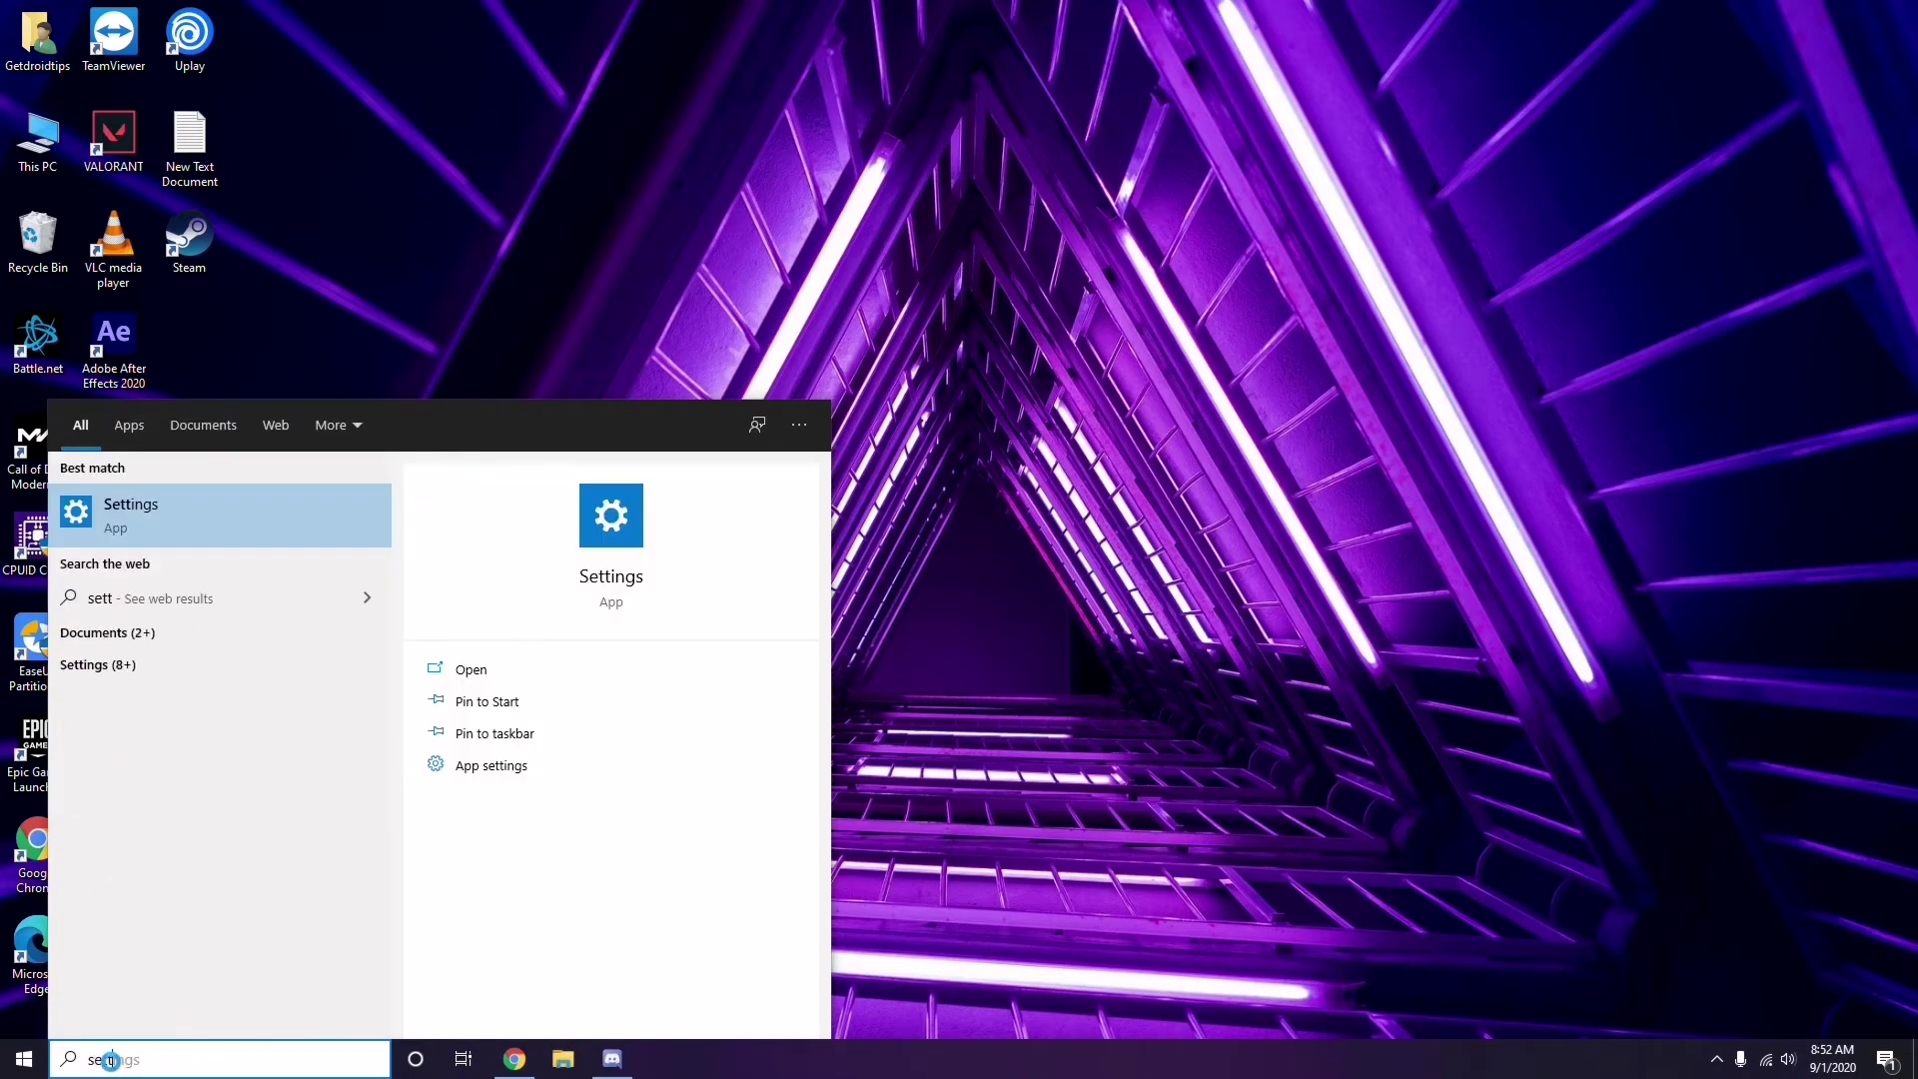
type("ings")
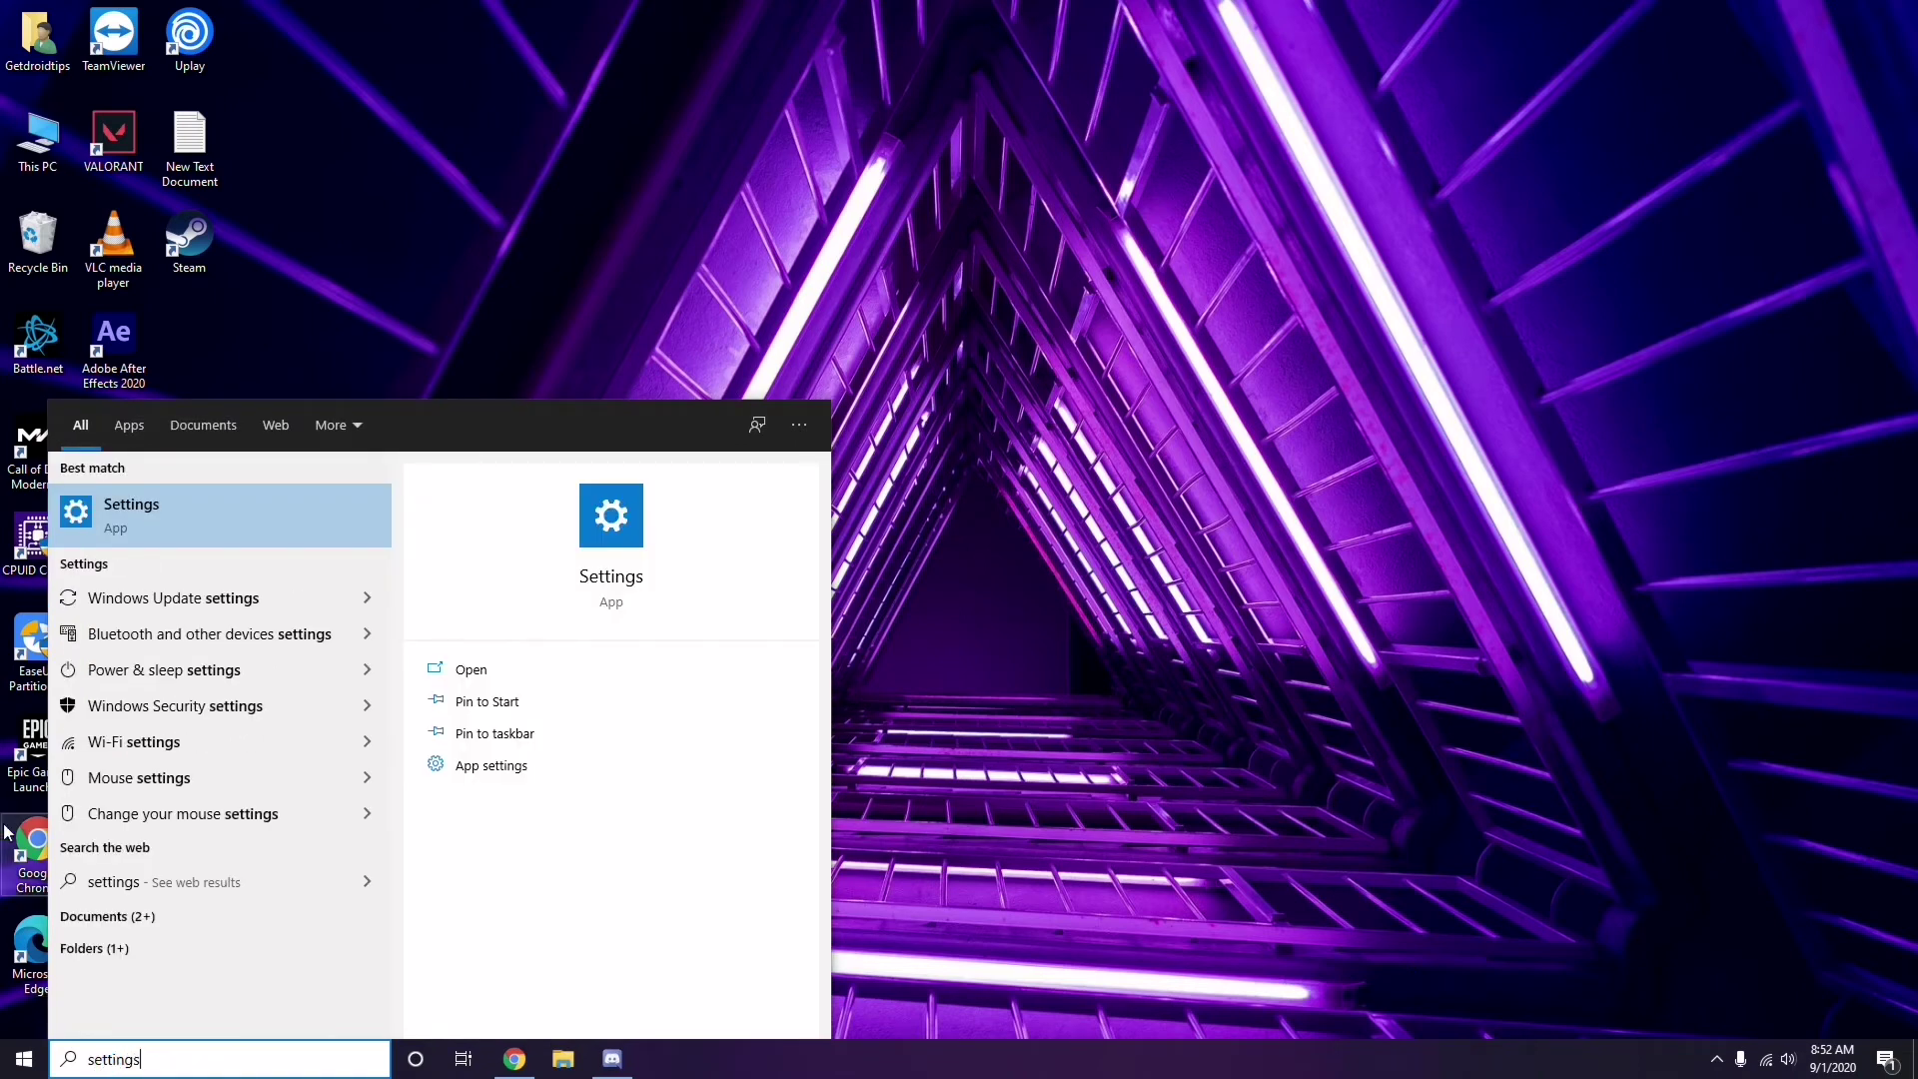
left_click(212, 521)
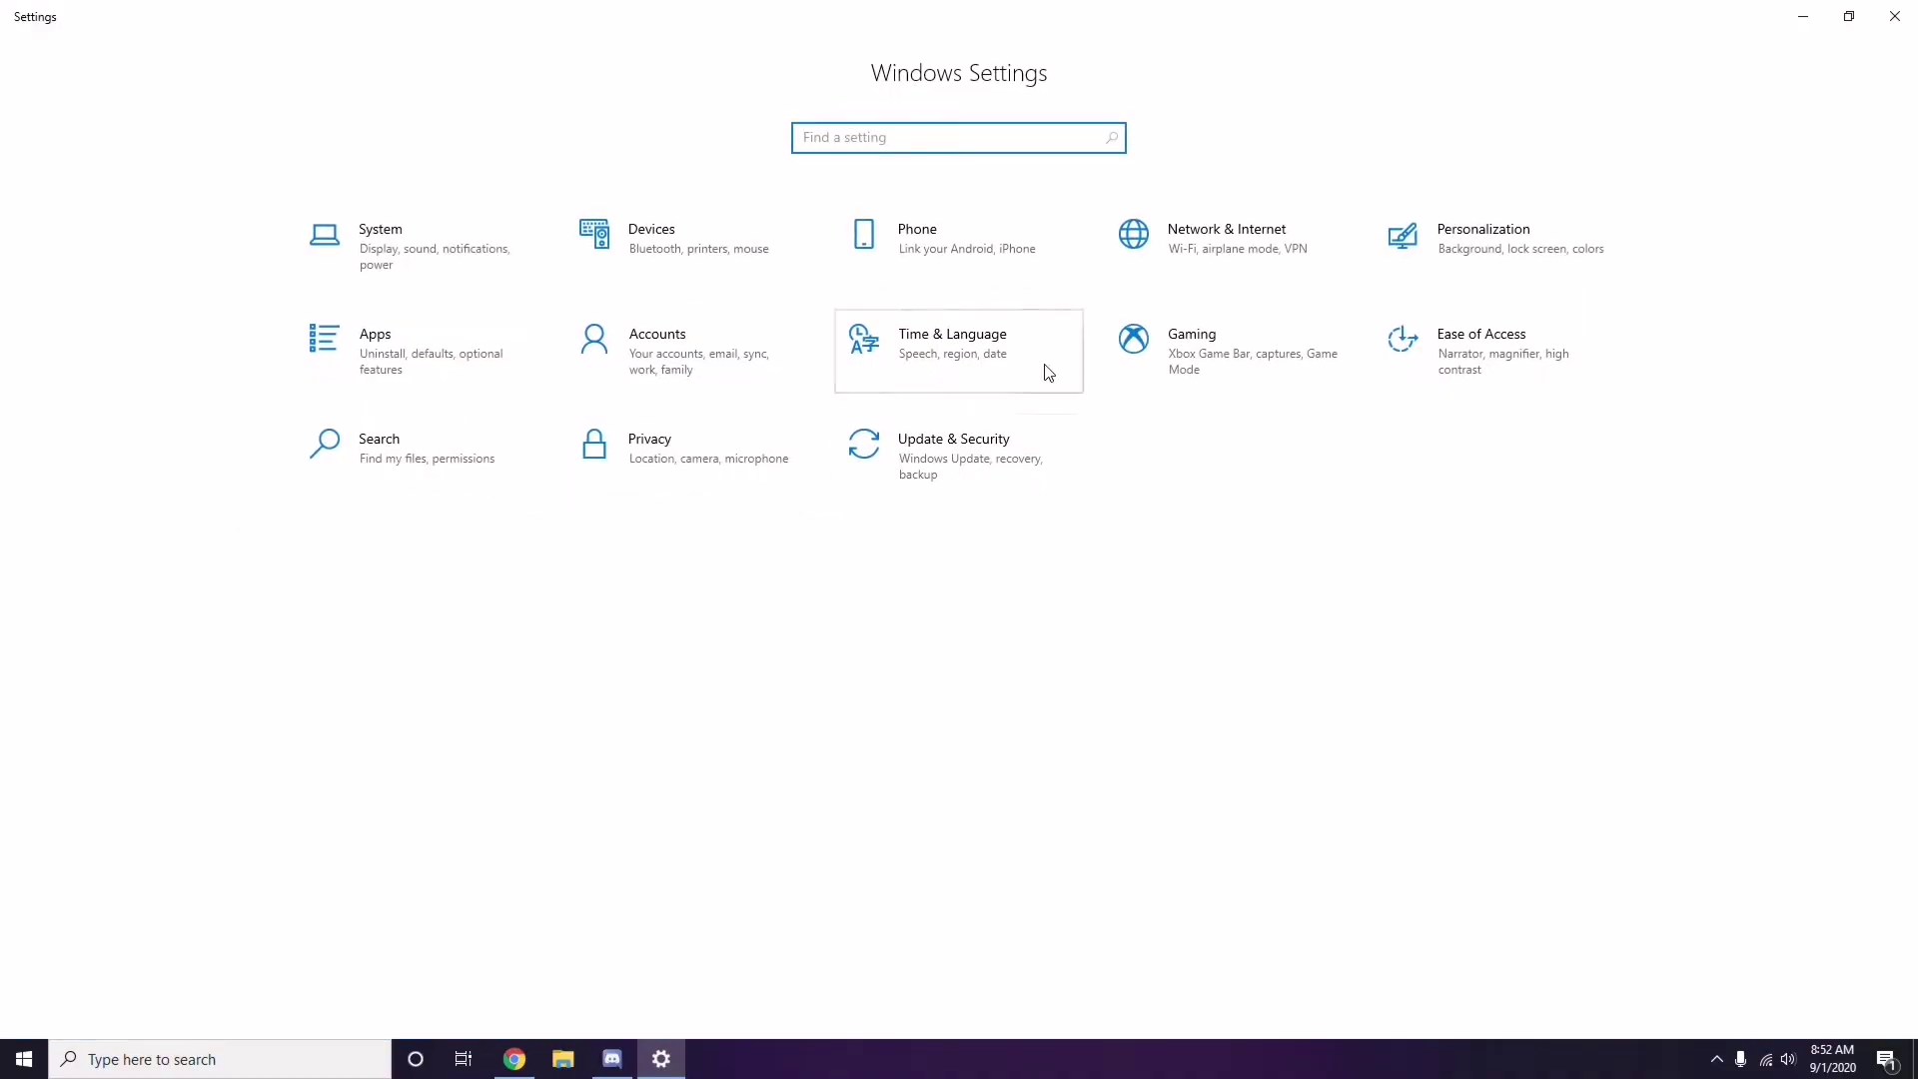
left_click(961, 476)
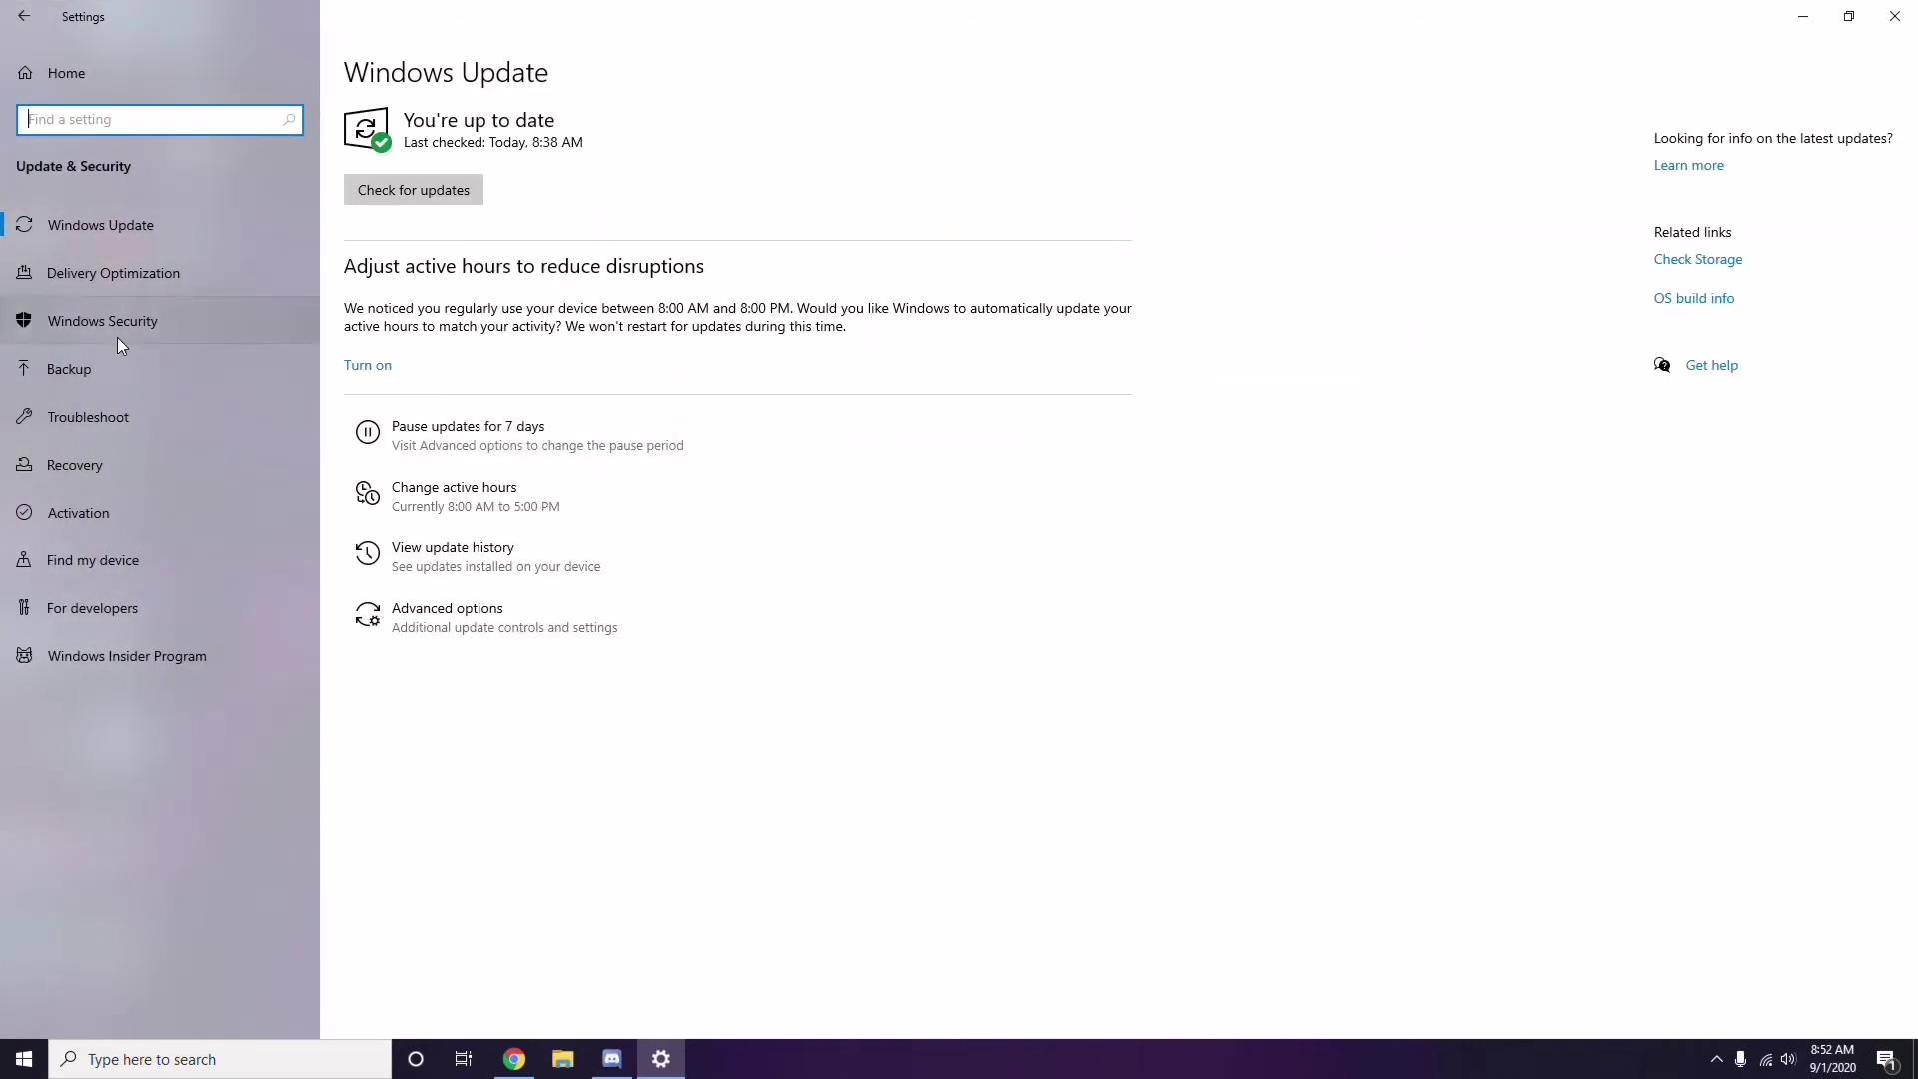
left_click(456, 558)
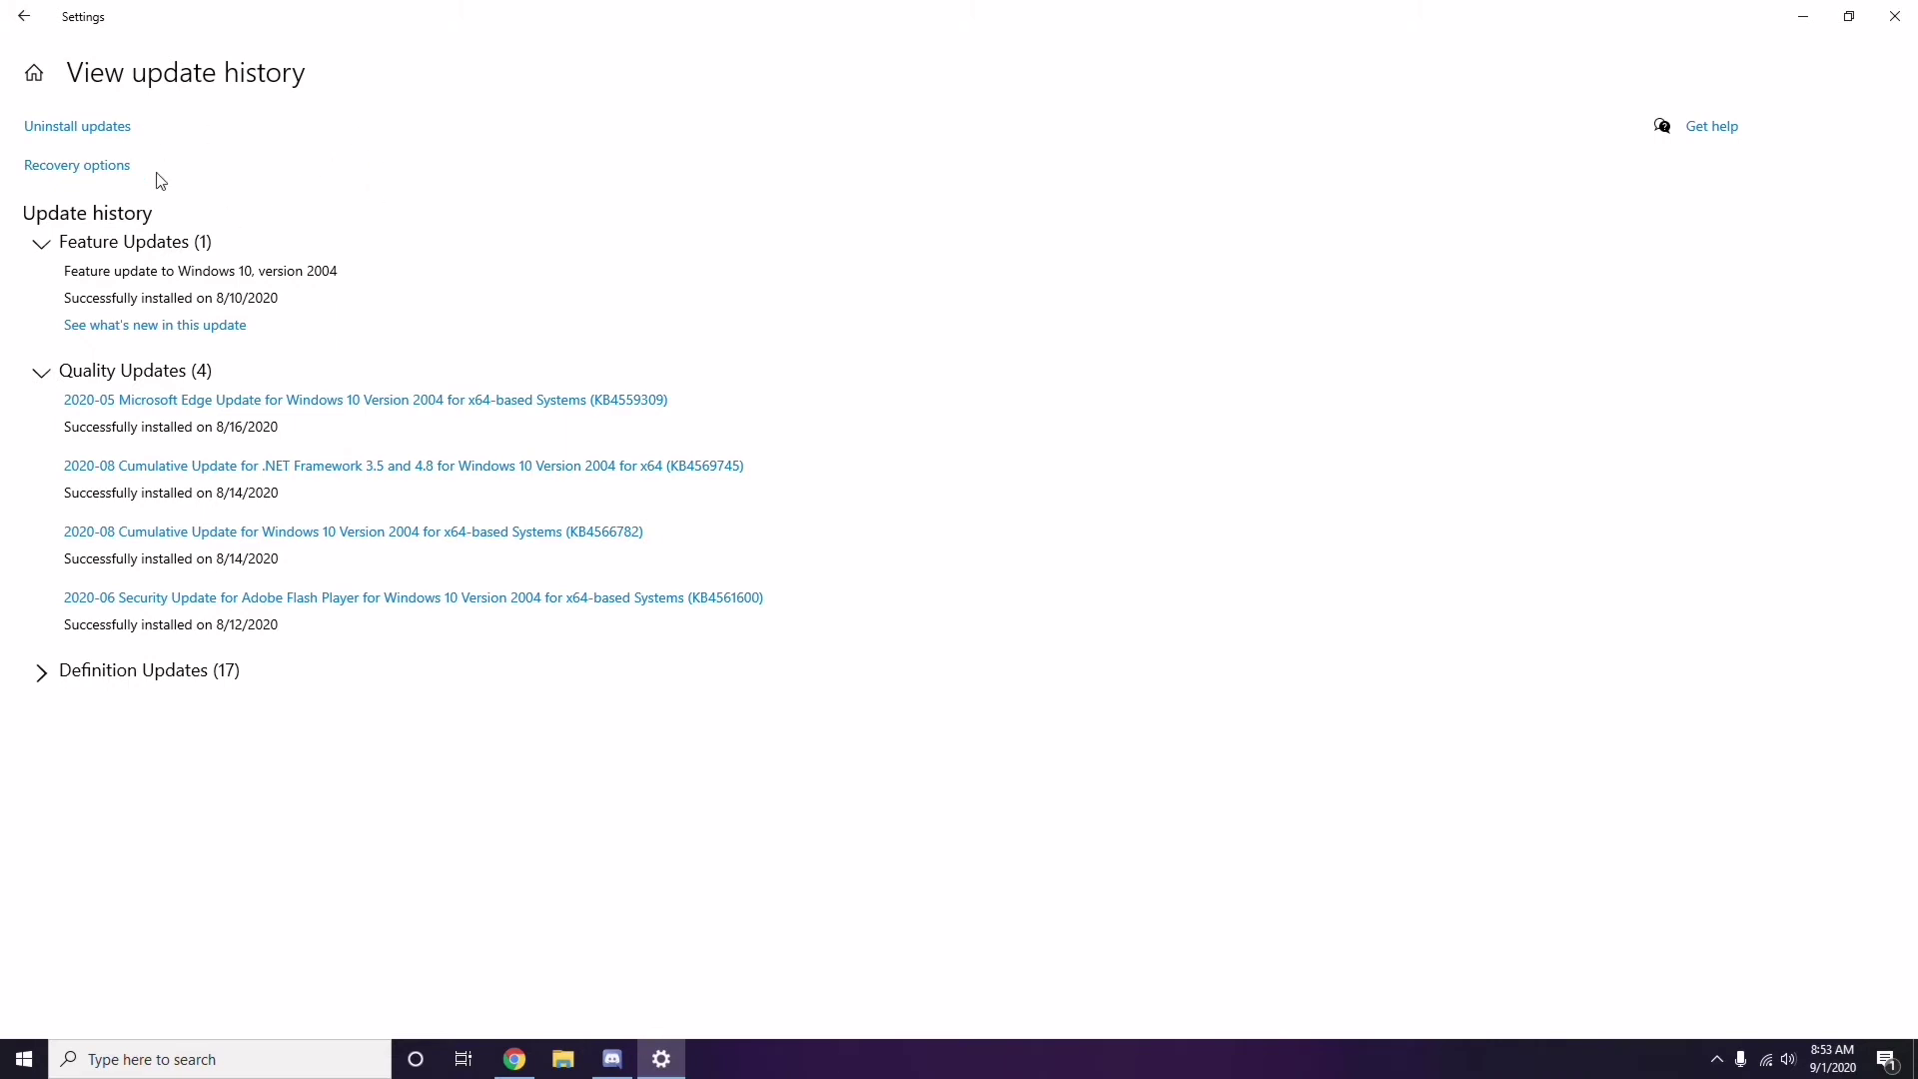
- View the list of installed updates and the uninstall option for the x64 KB2565063 update, and close both windows
left_click(96, 133)
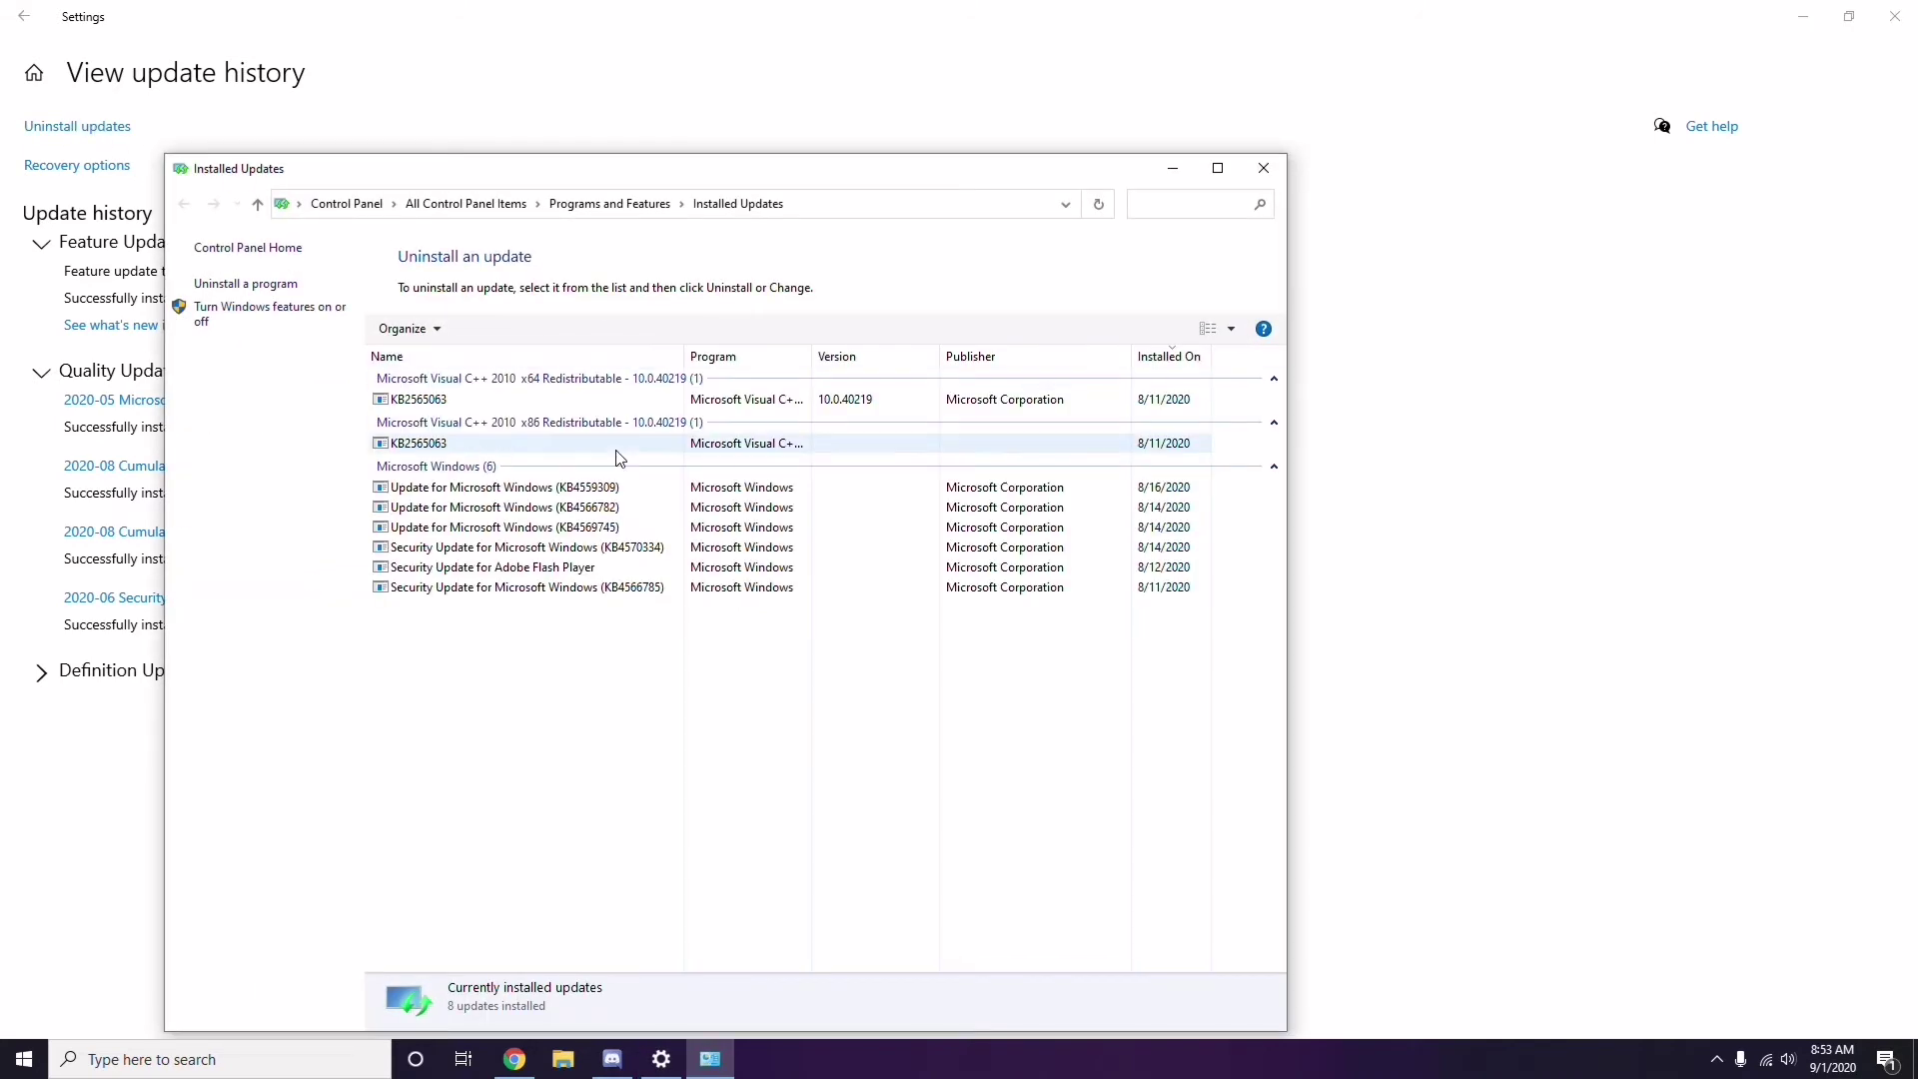
right_click(439, 404)
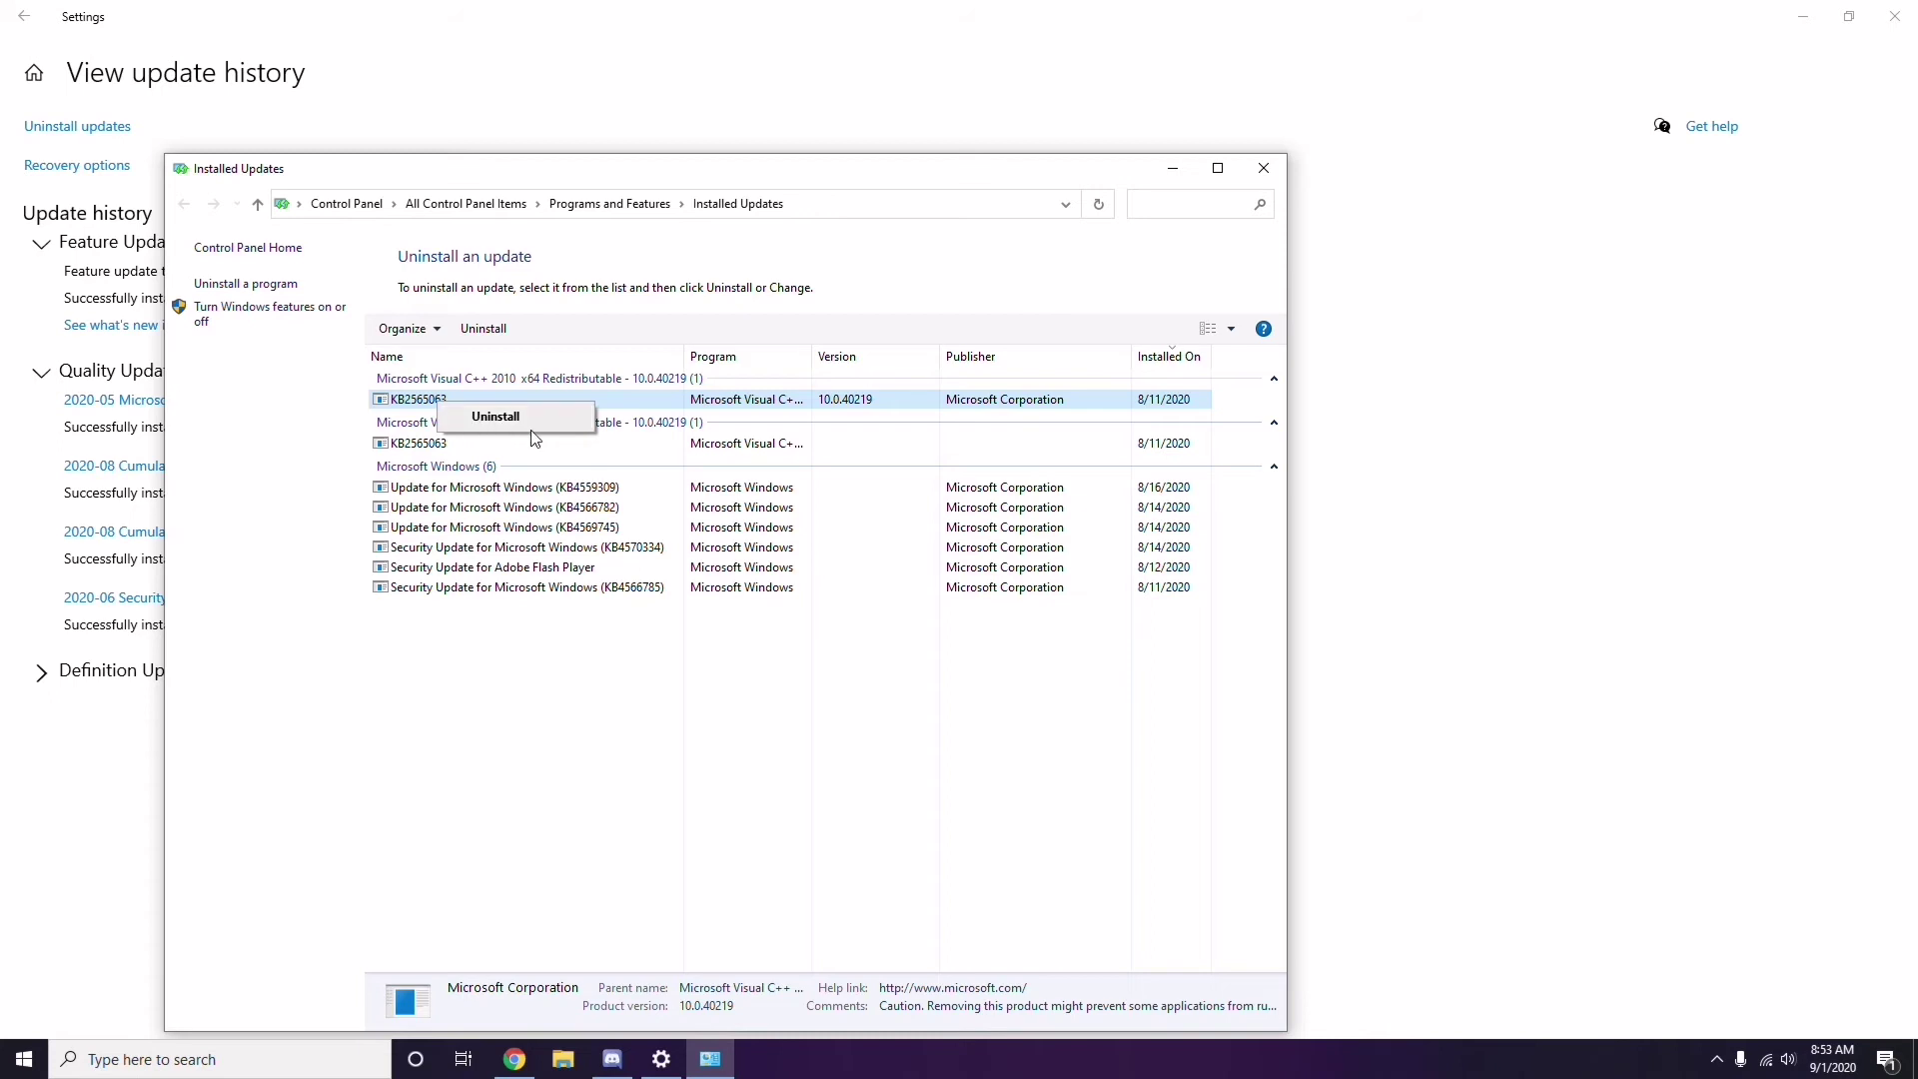
left_click(1324, 384)
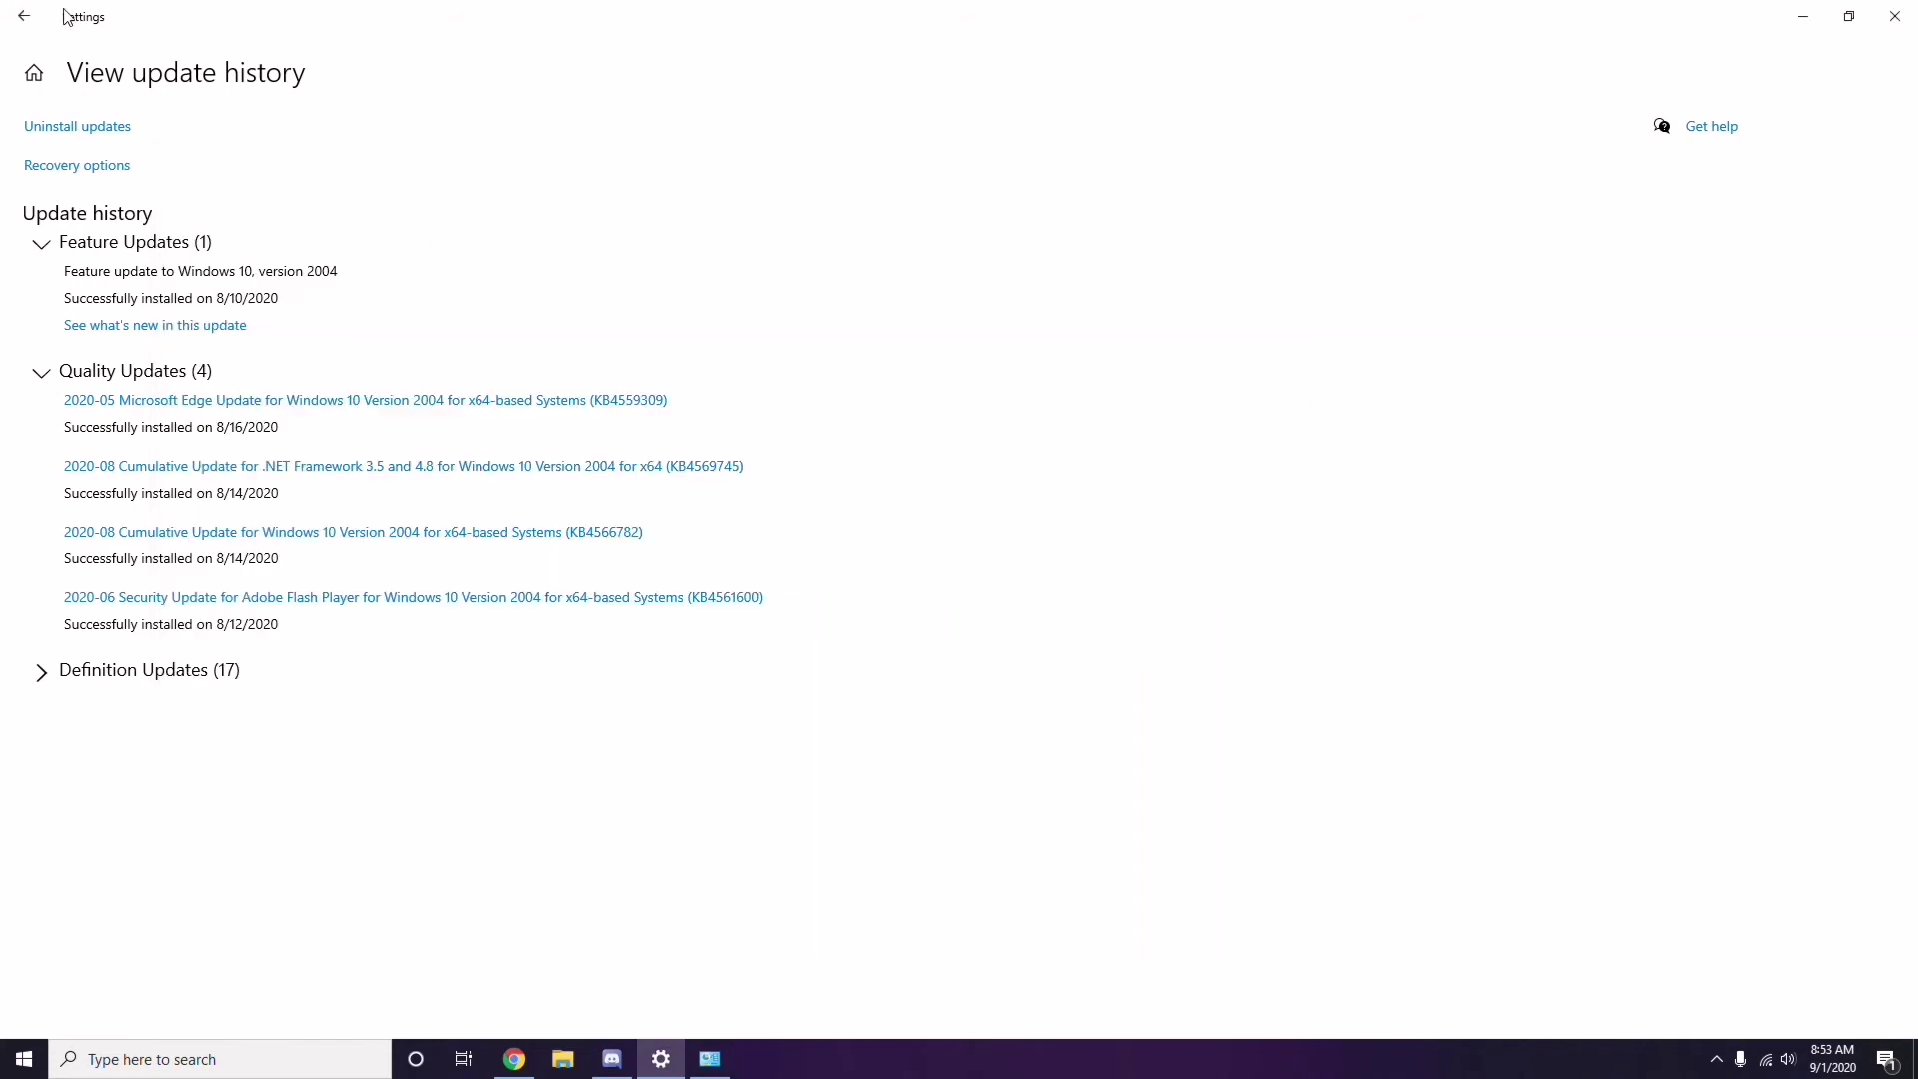
left_click(30, 20)
left_click(30, 20)
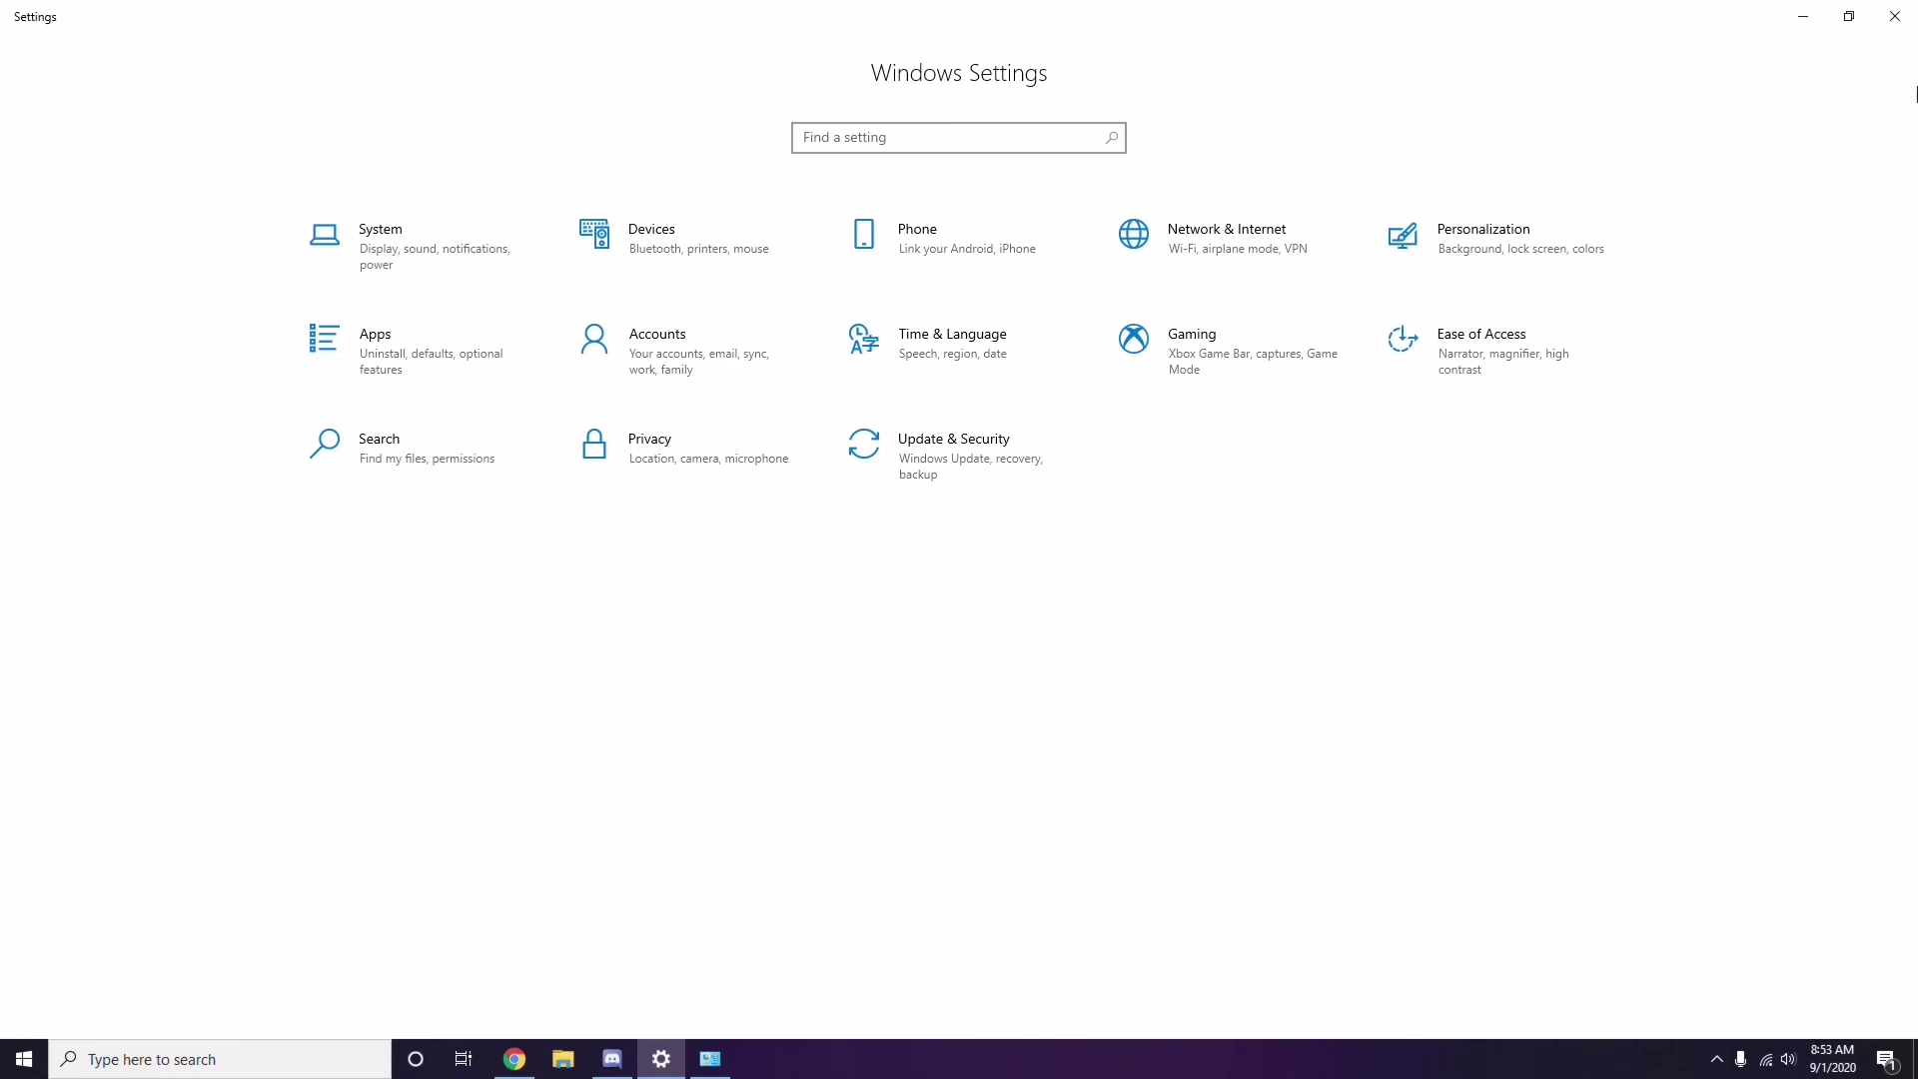
left_click(1892, 24)
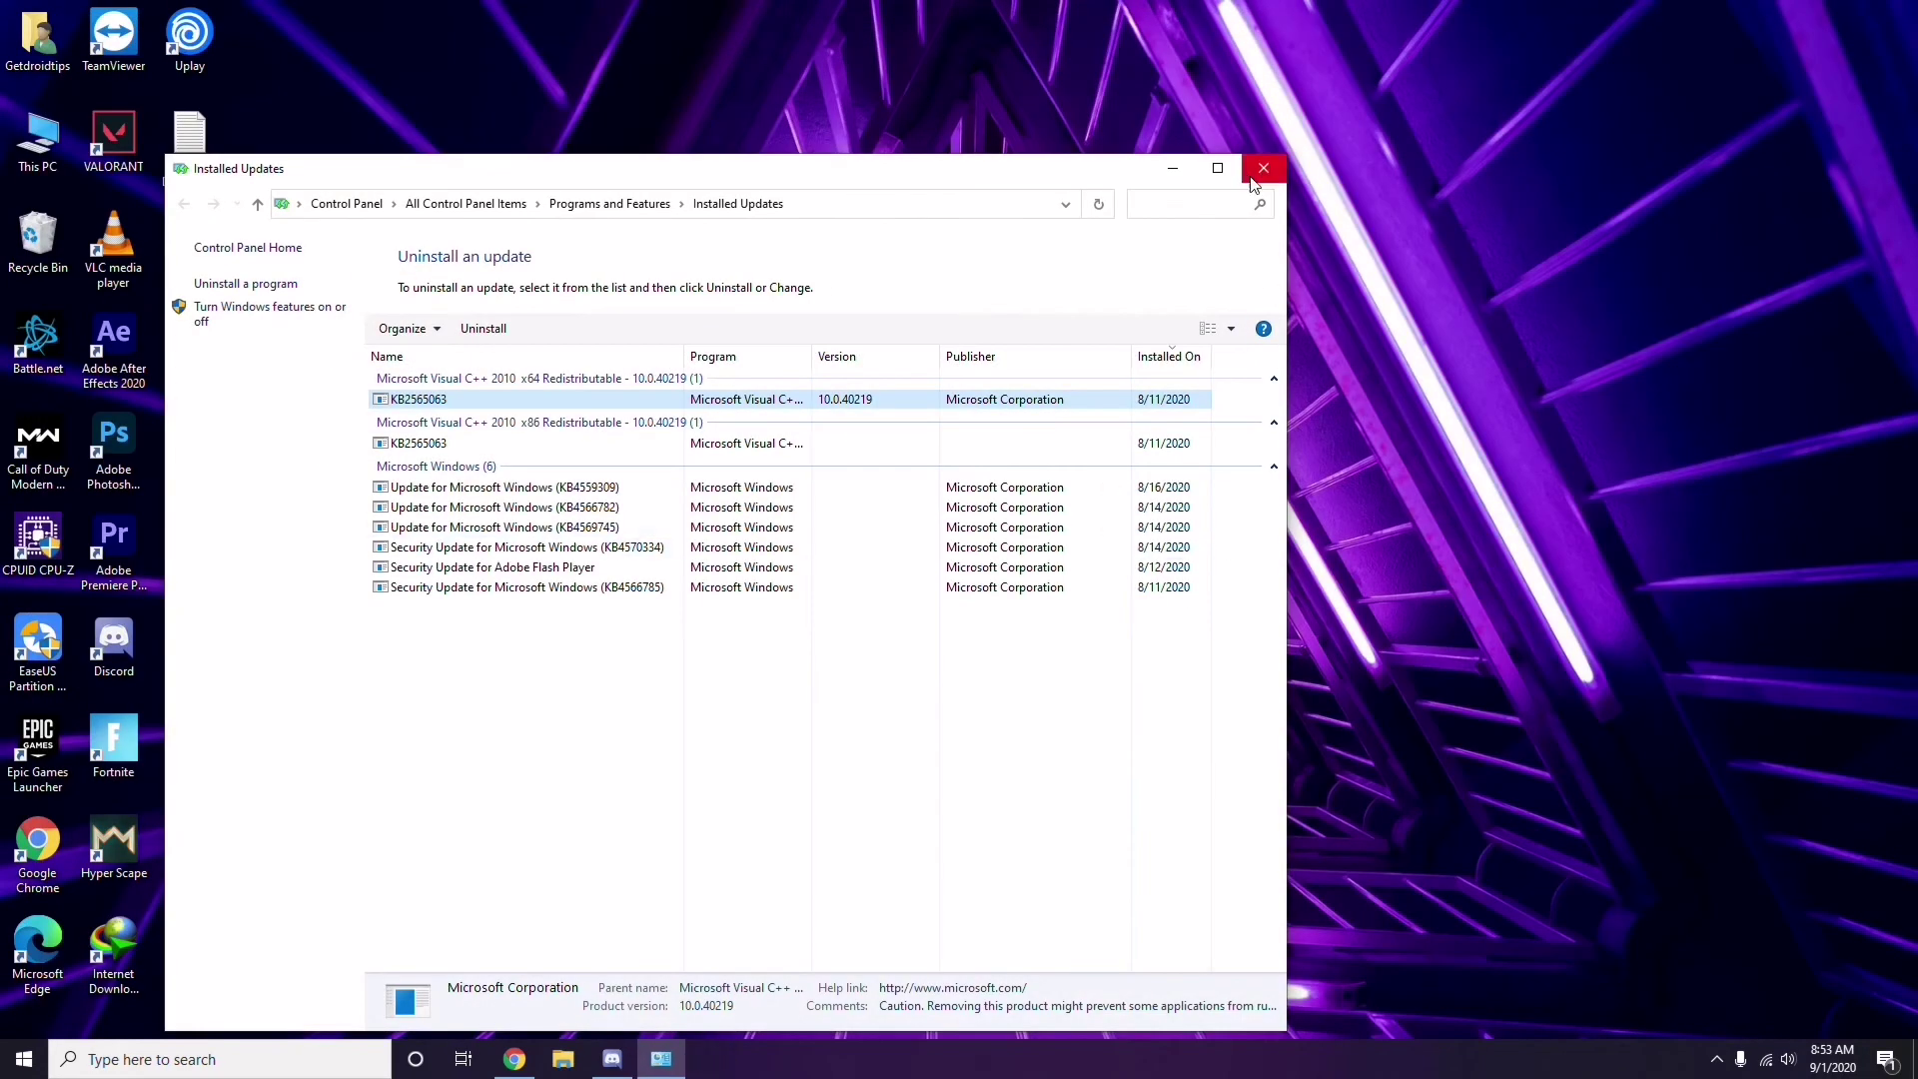
left_click(1277, 162)
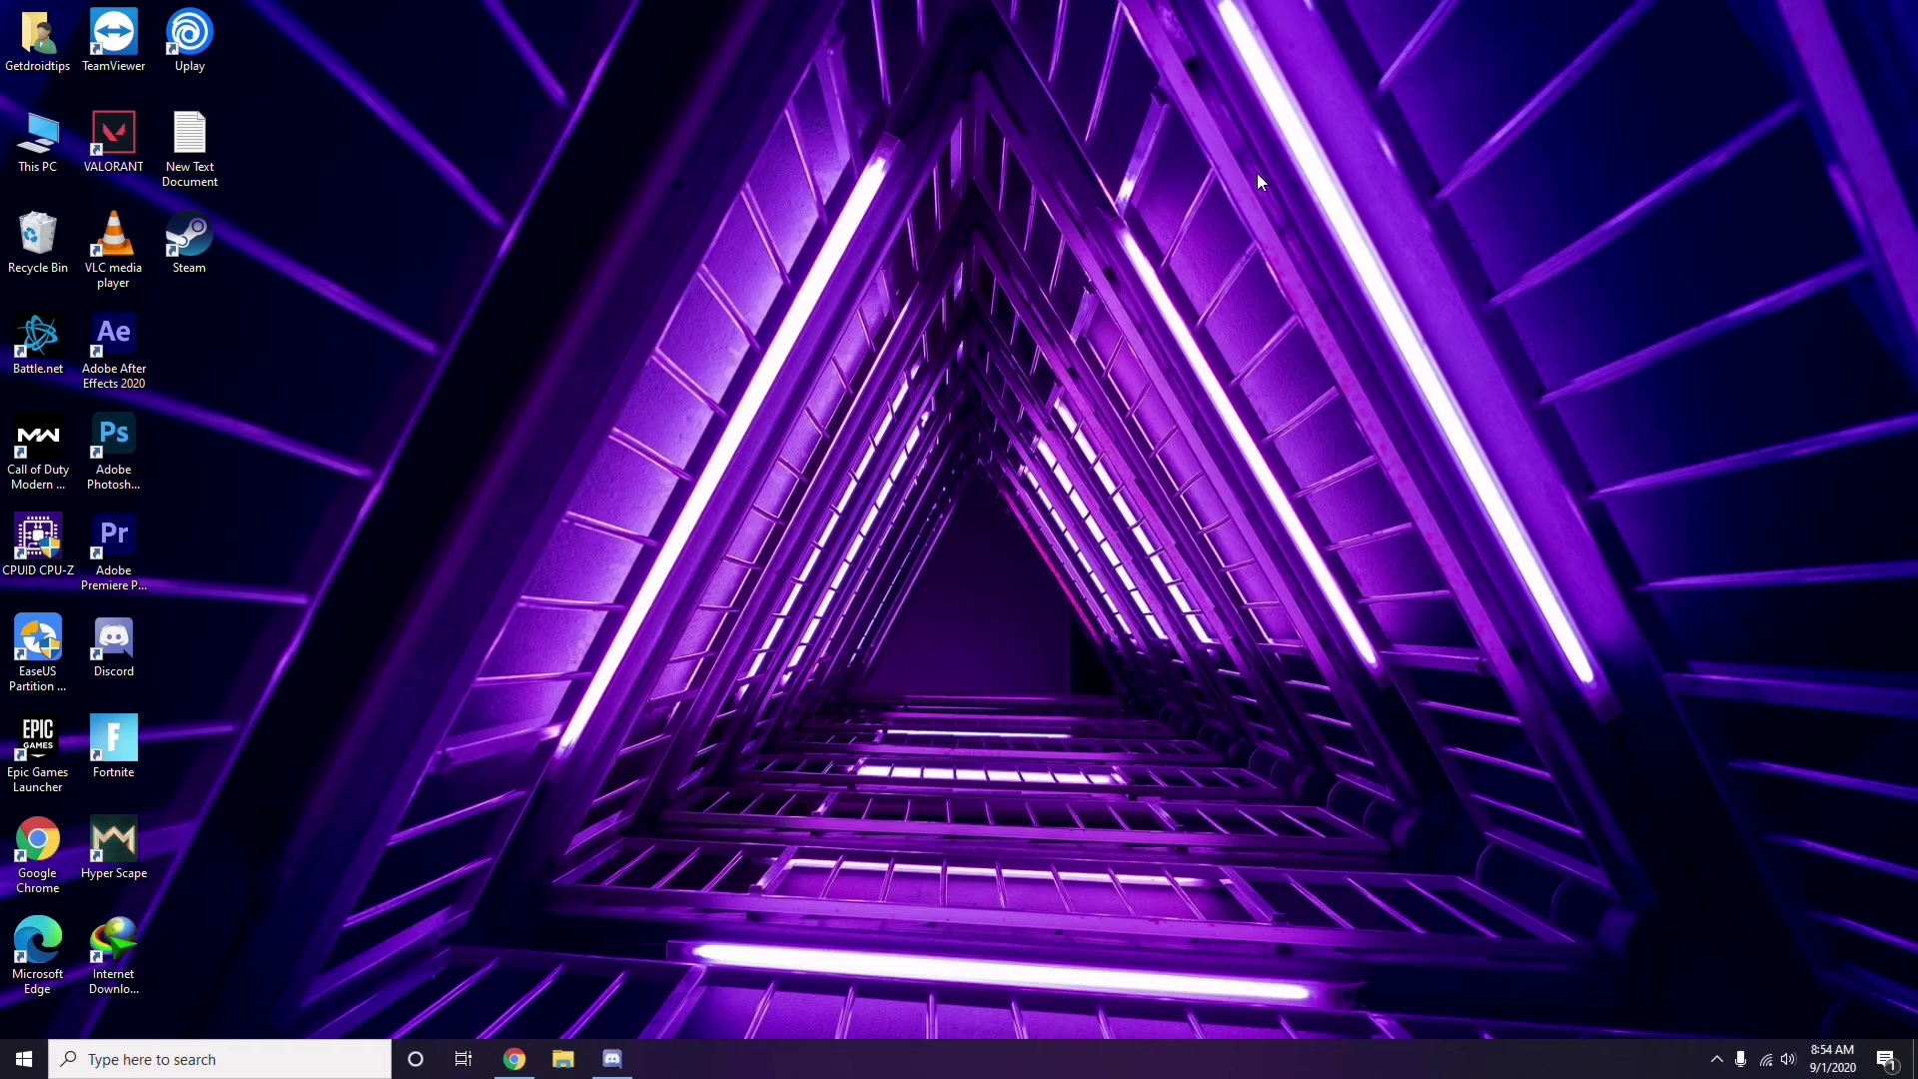
- Open the Temp folder by running %temp% from the Run dialog
key("super+r")
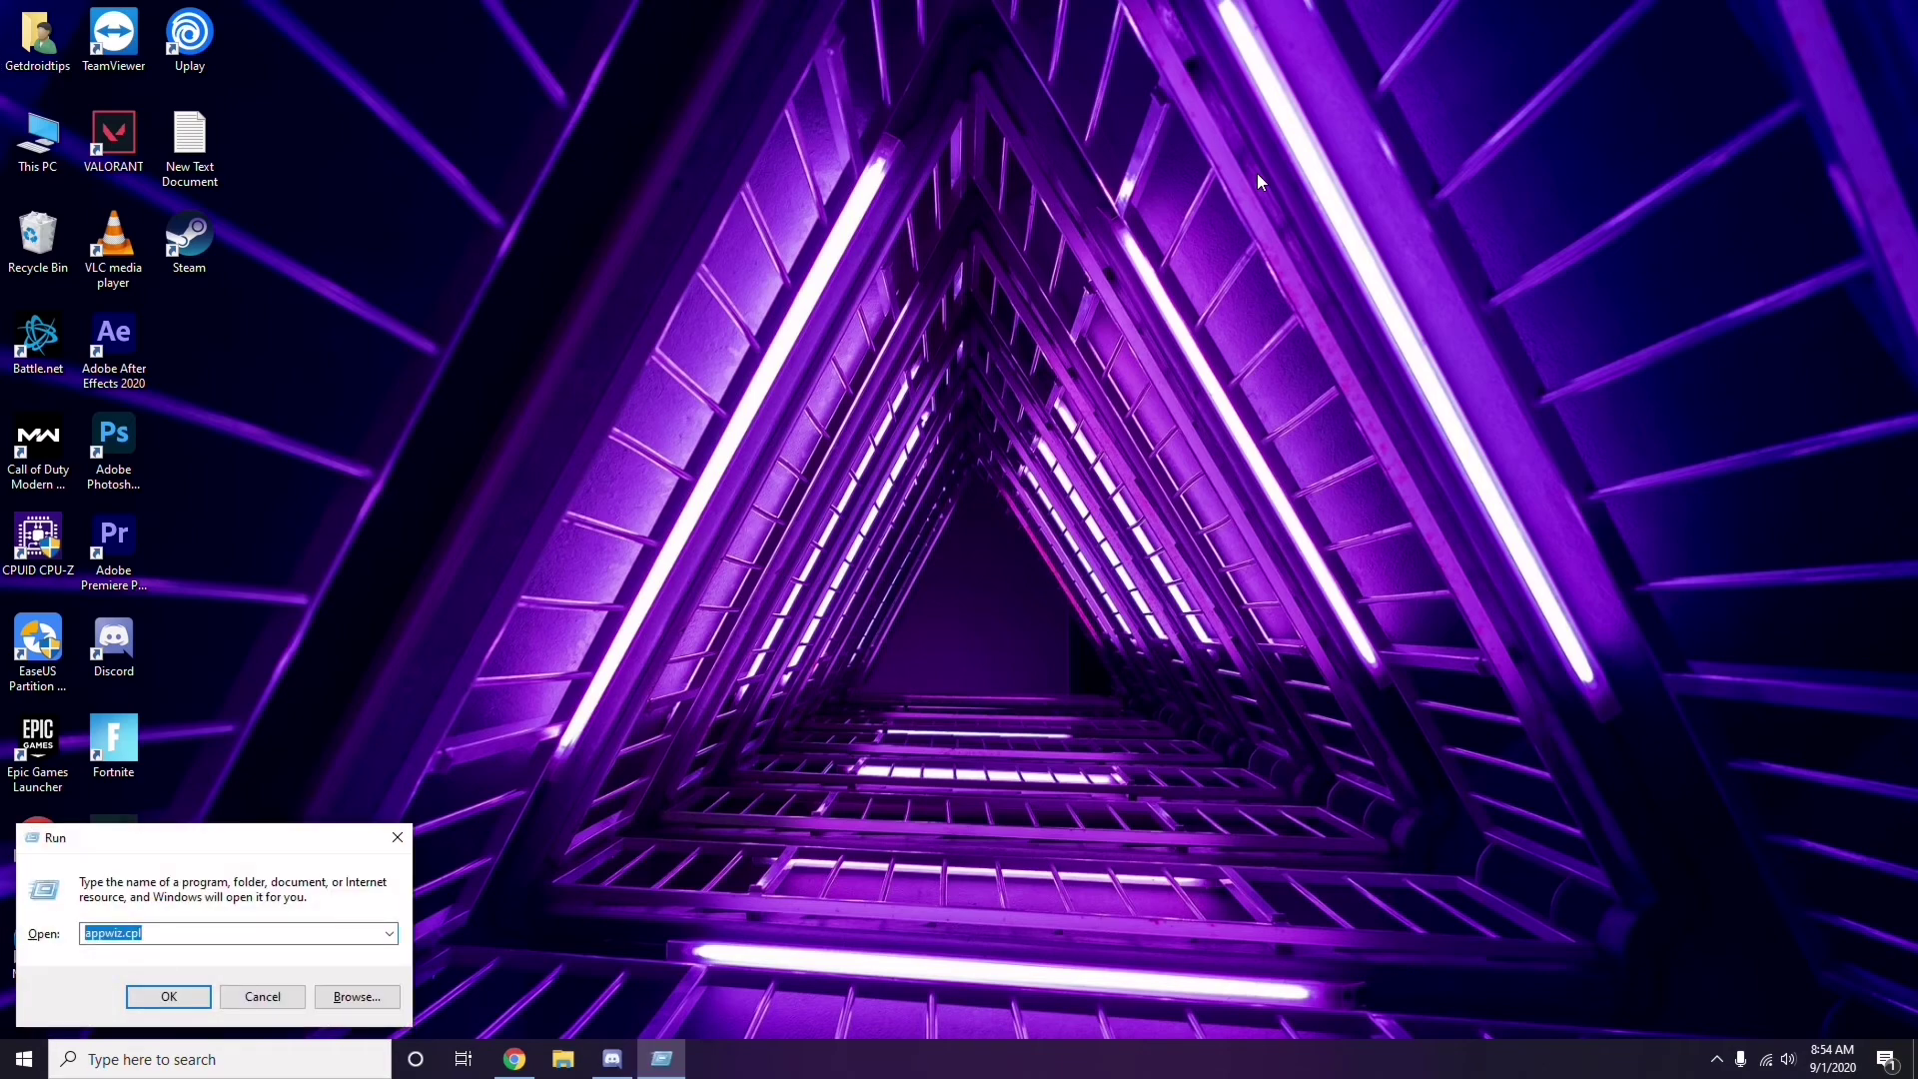
key("BackSpace")
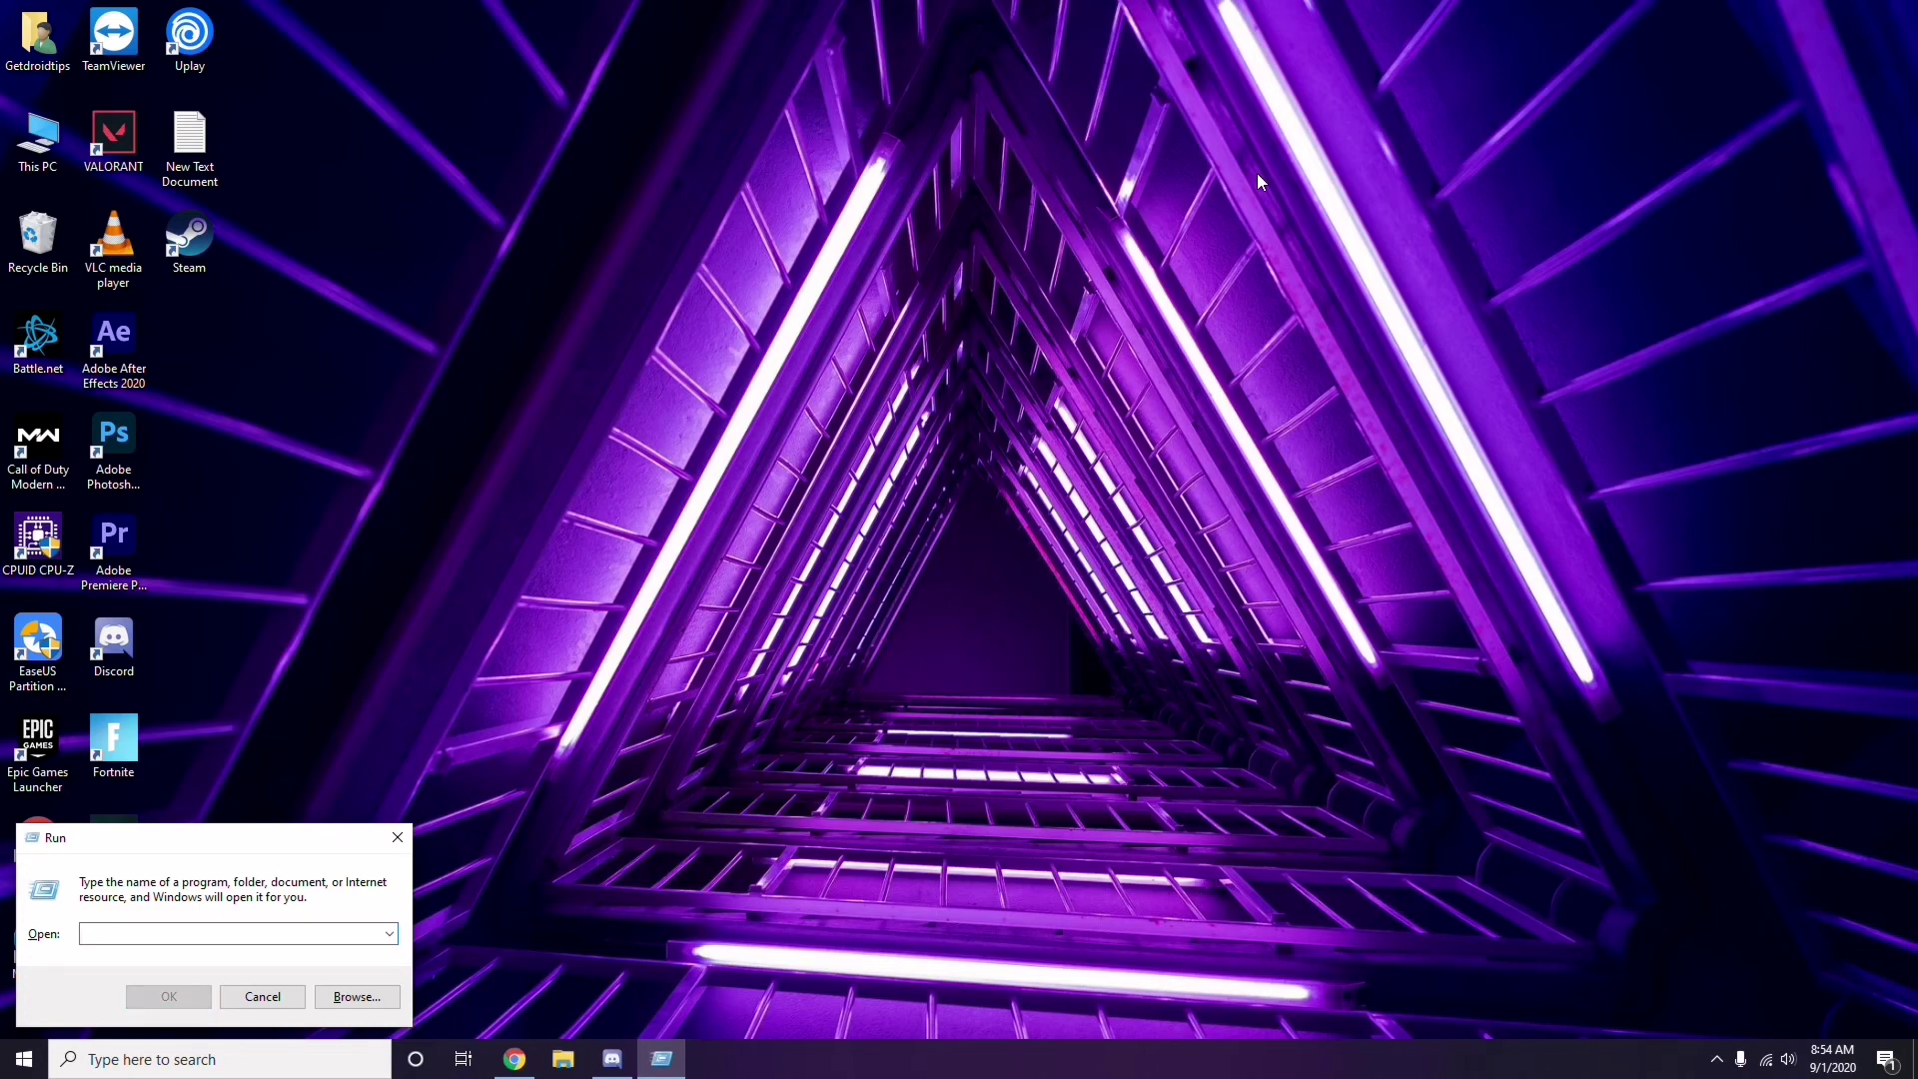
type("%")
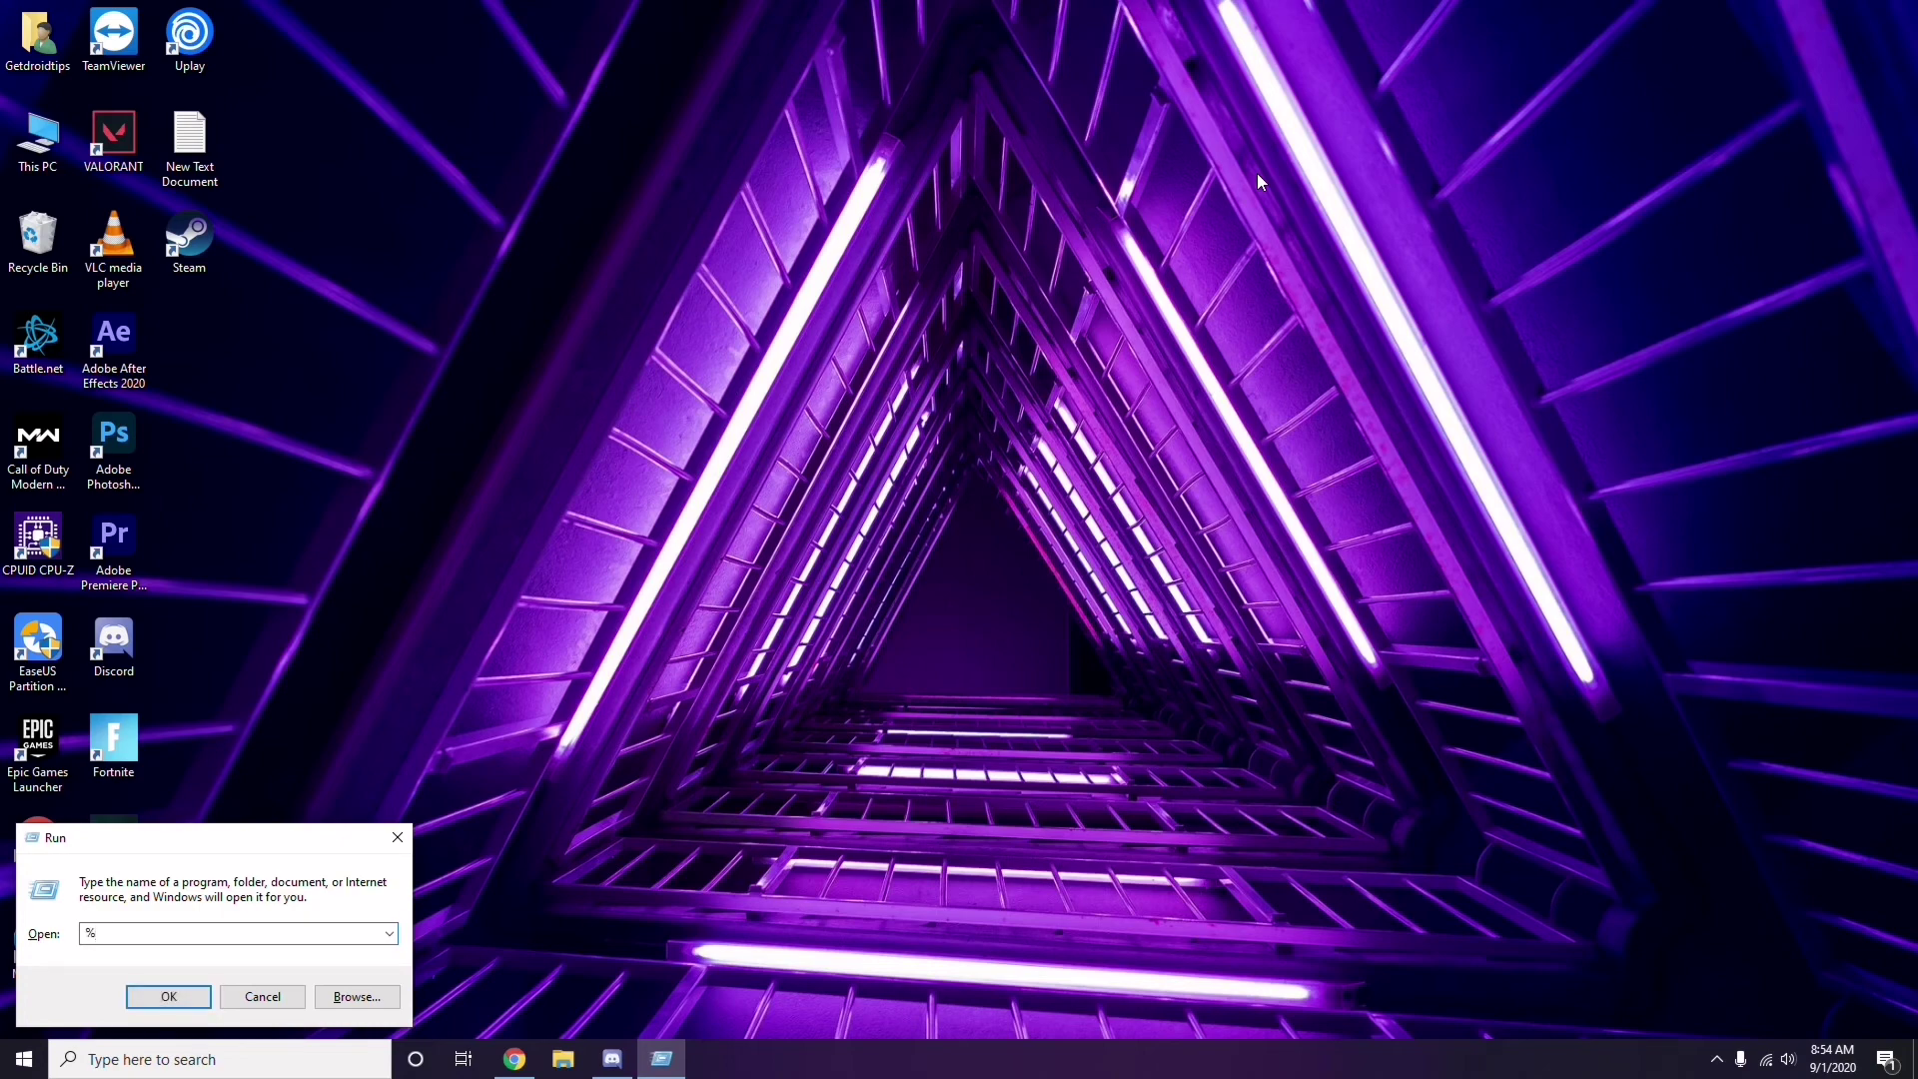
type("temp%")
left_click(169, 997)
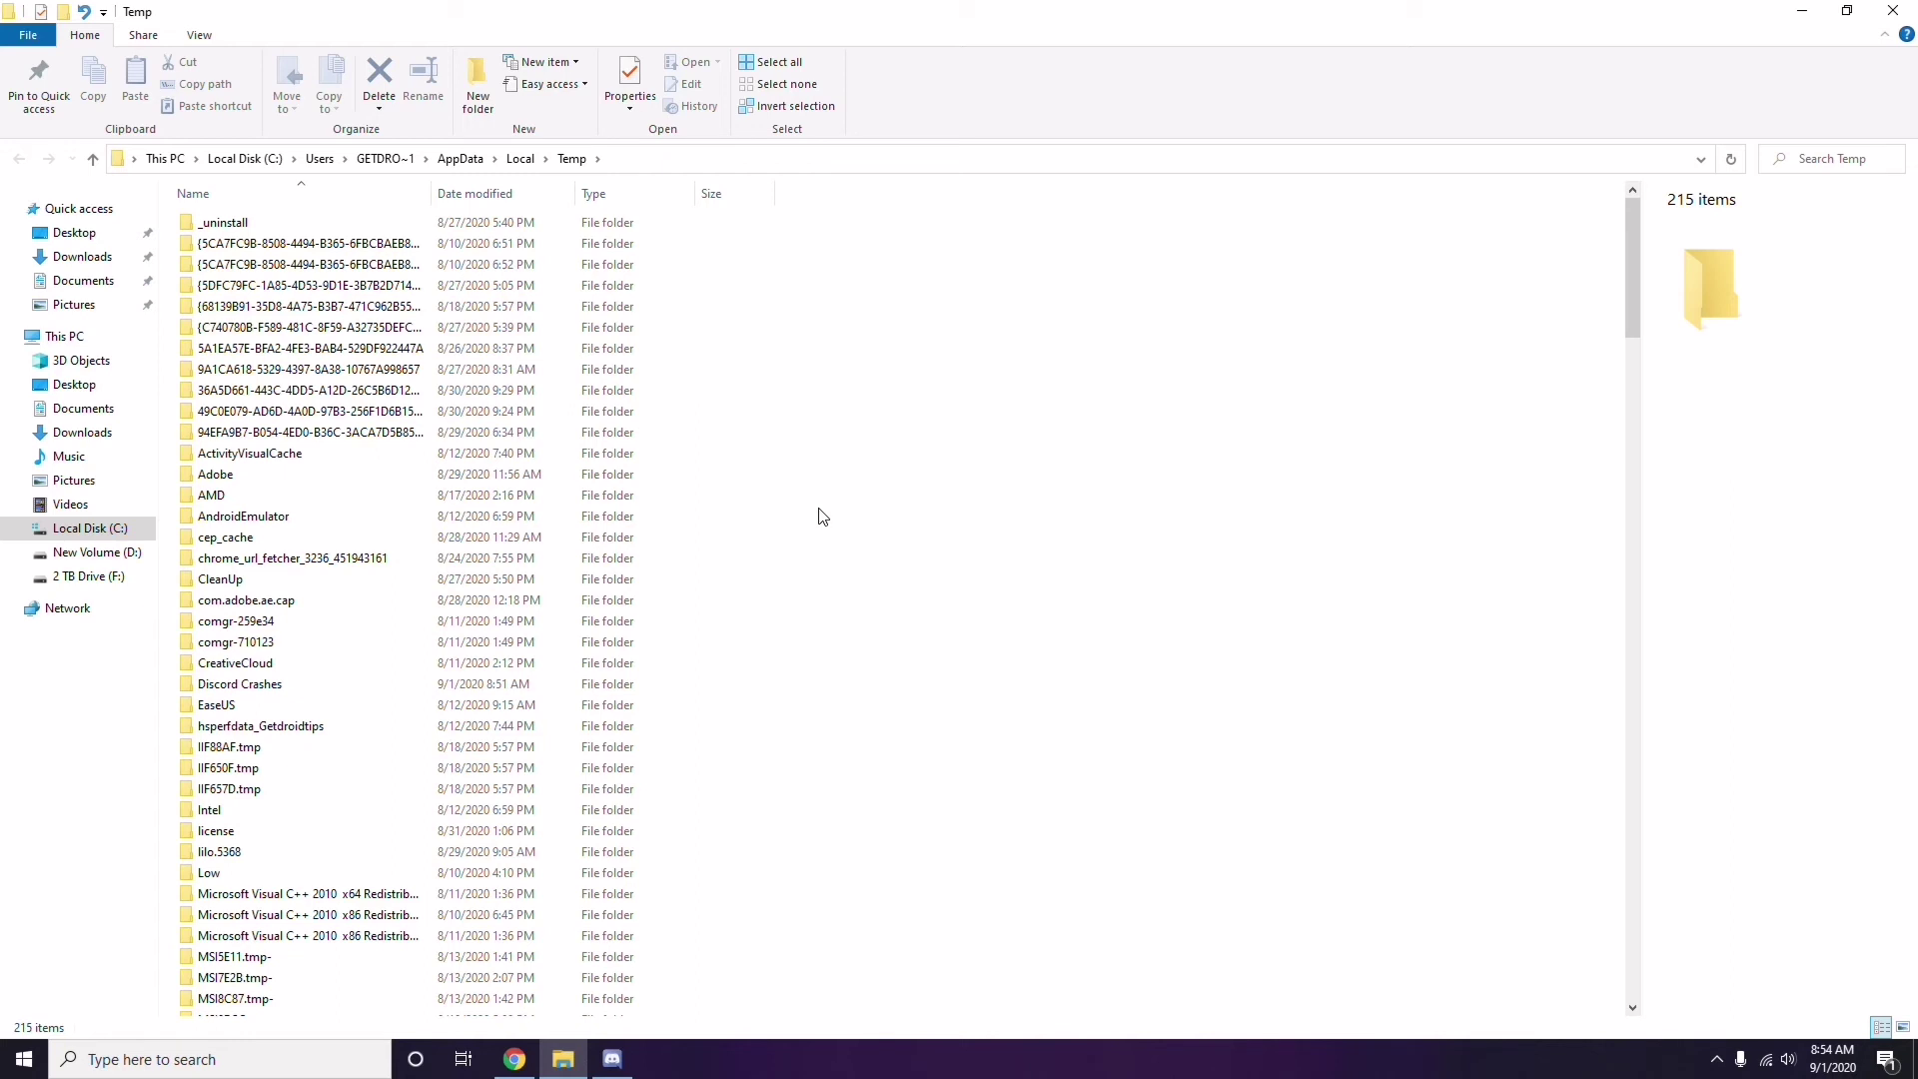
- Select all items in the Temp folder, clear the selection, and close the folder
key("ctrl+a")
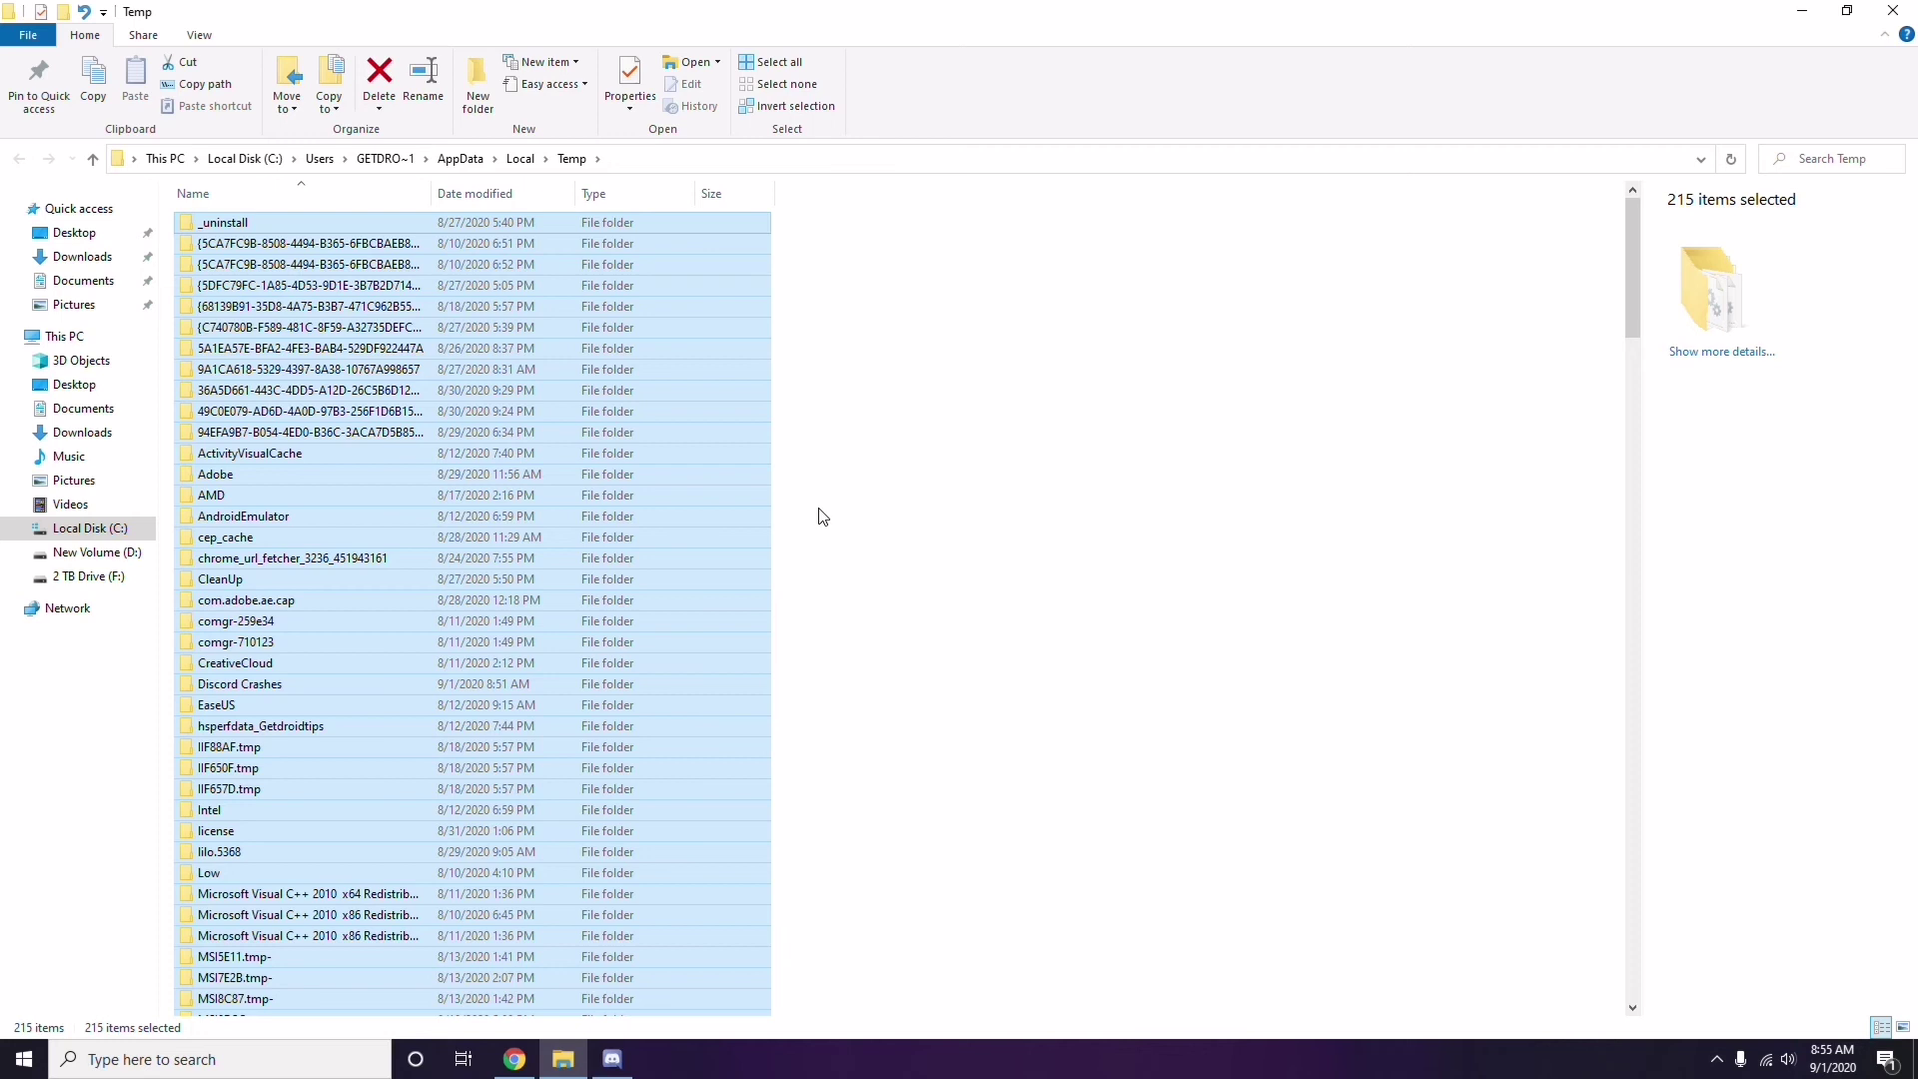
left_click(927, 511)
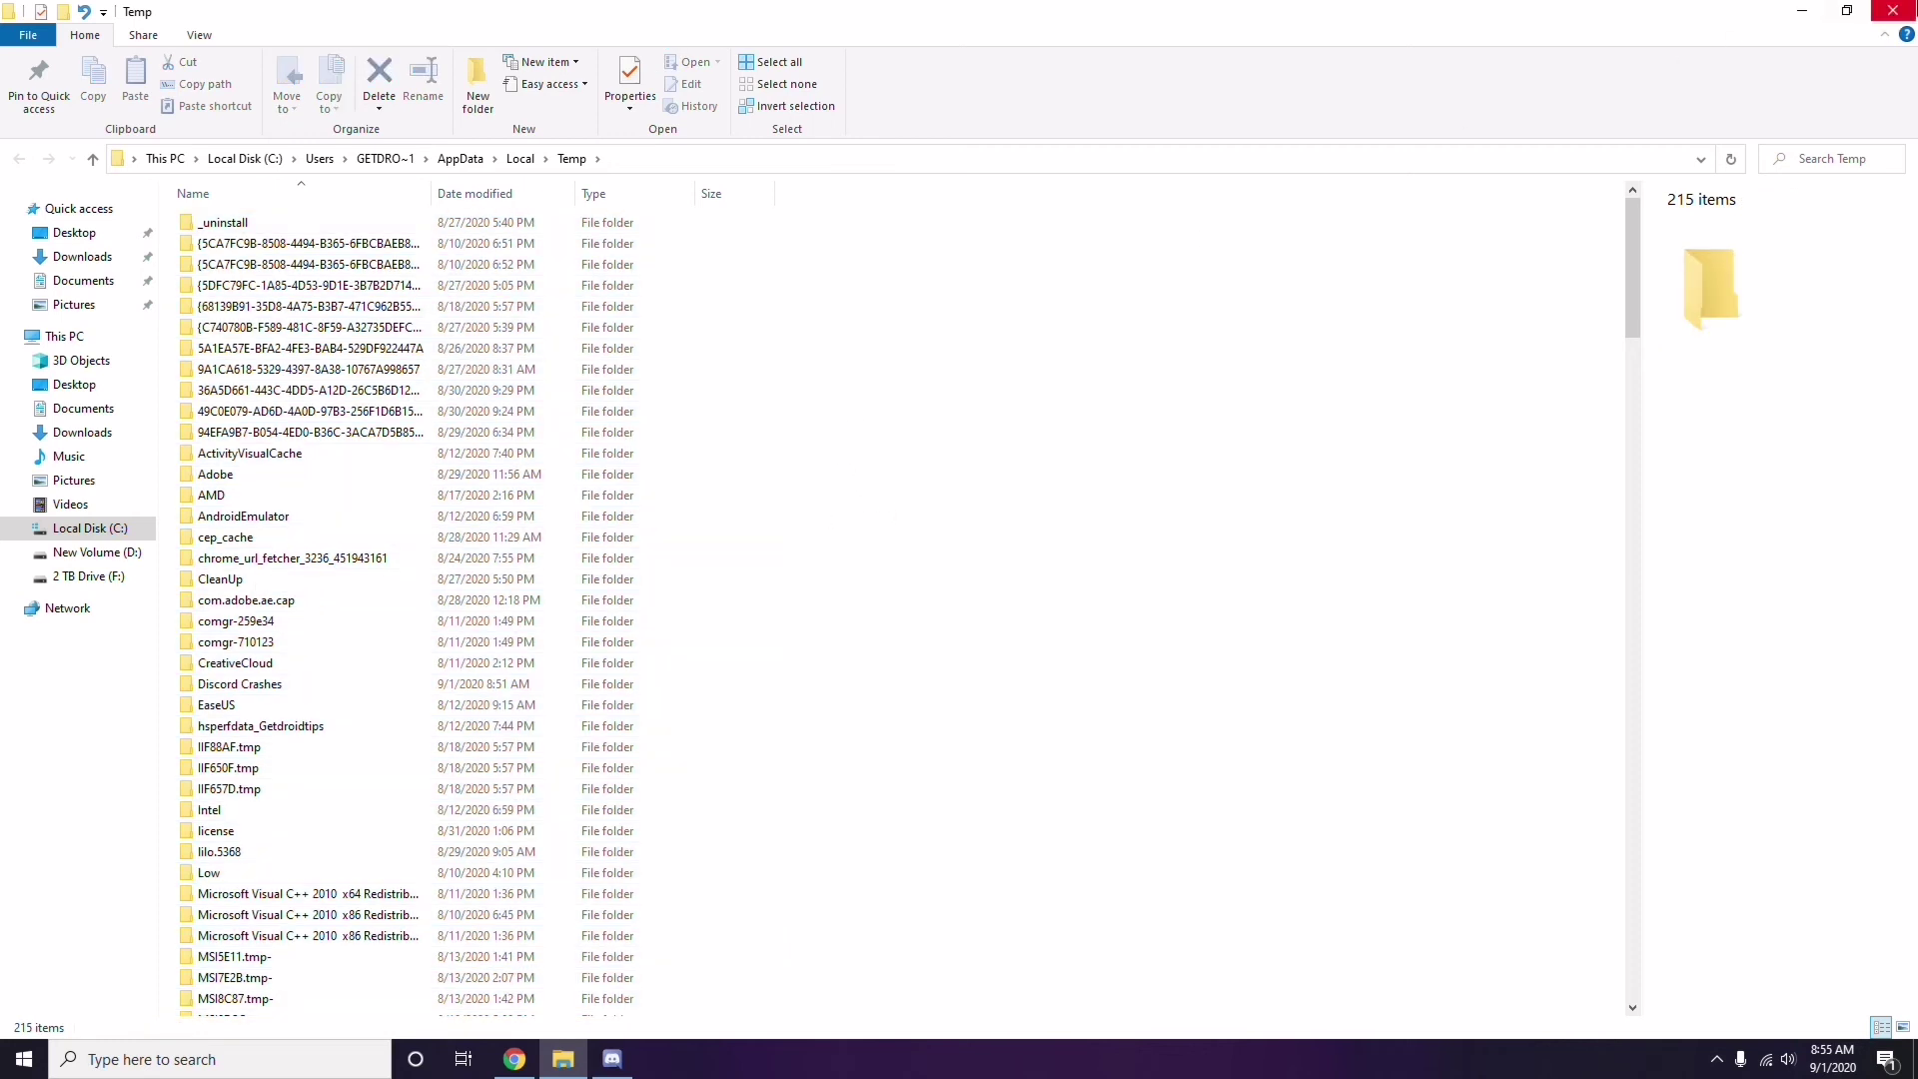
left_click(1893, 12)
right_click(737, 294)
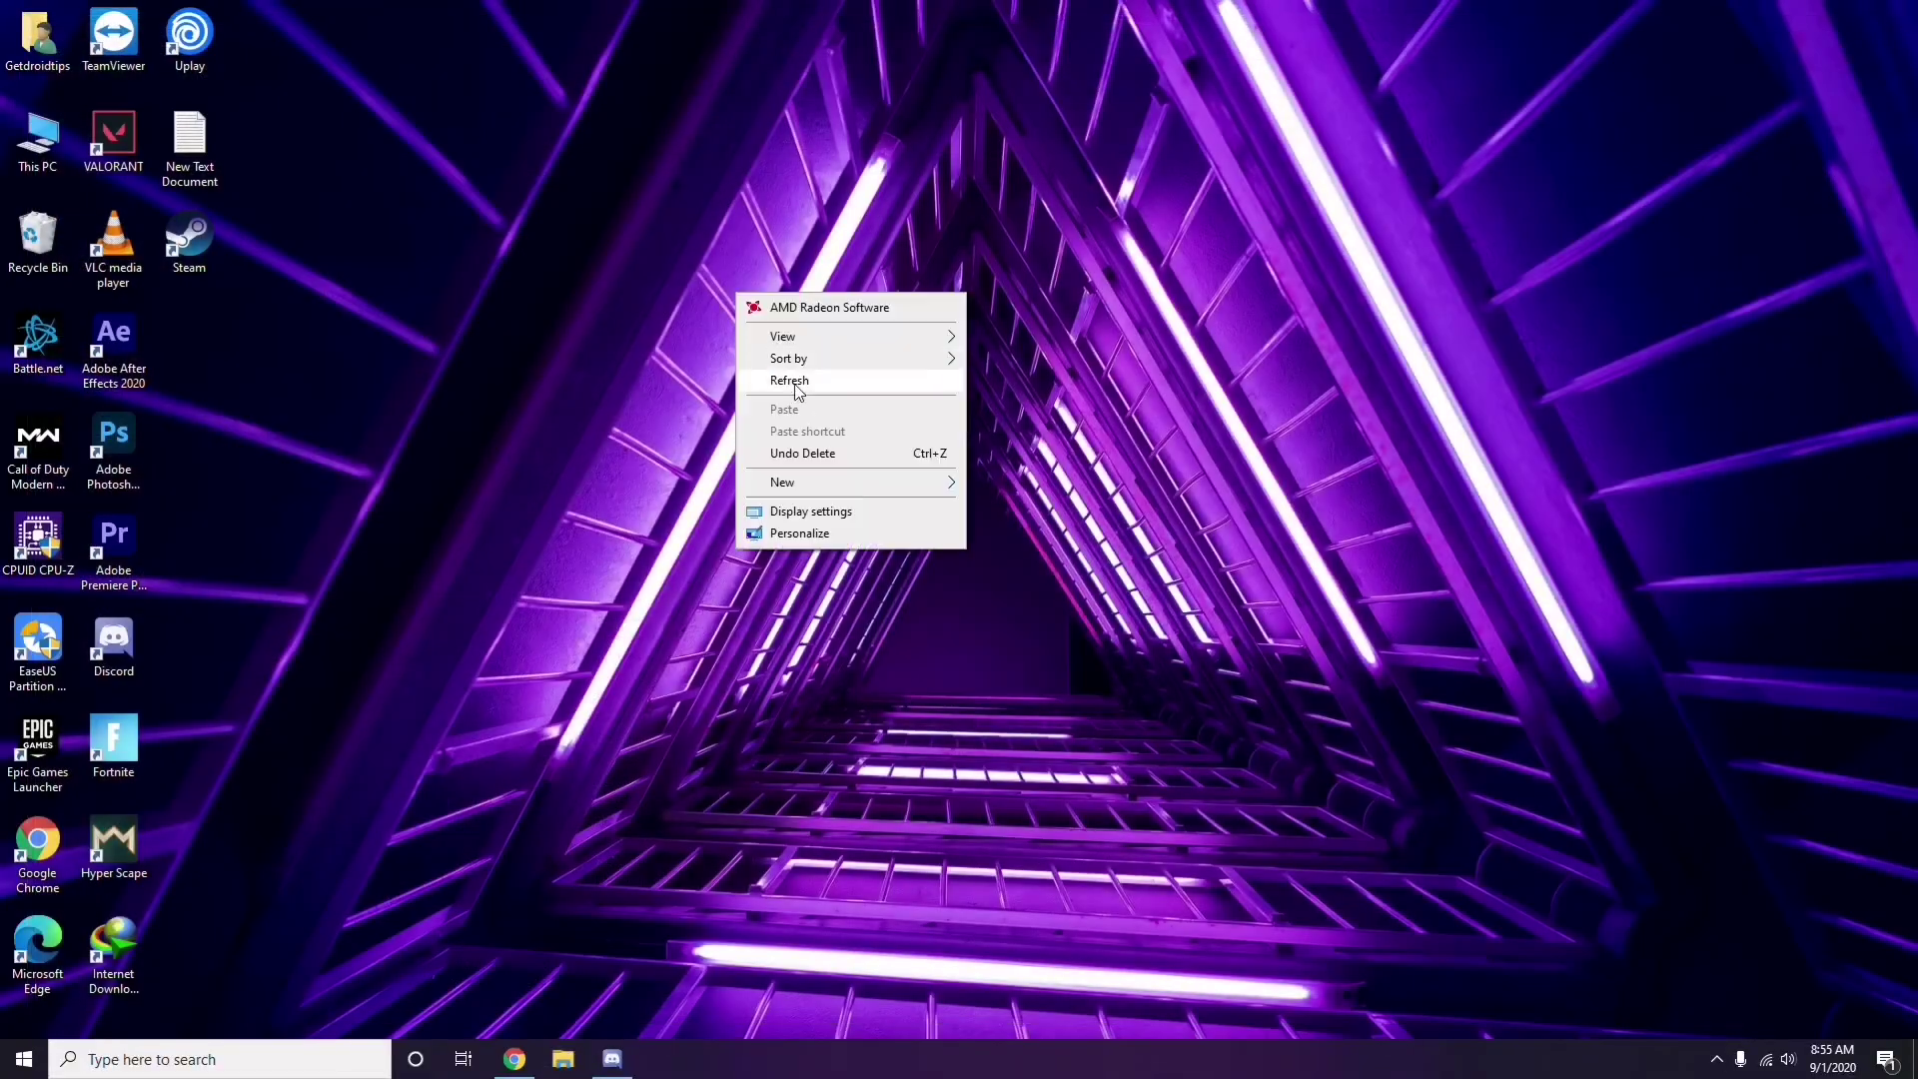
left_click(799, 389)
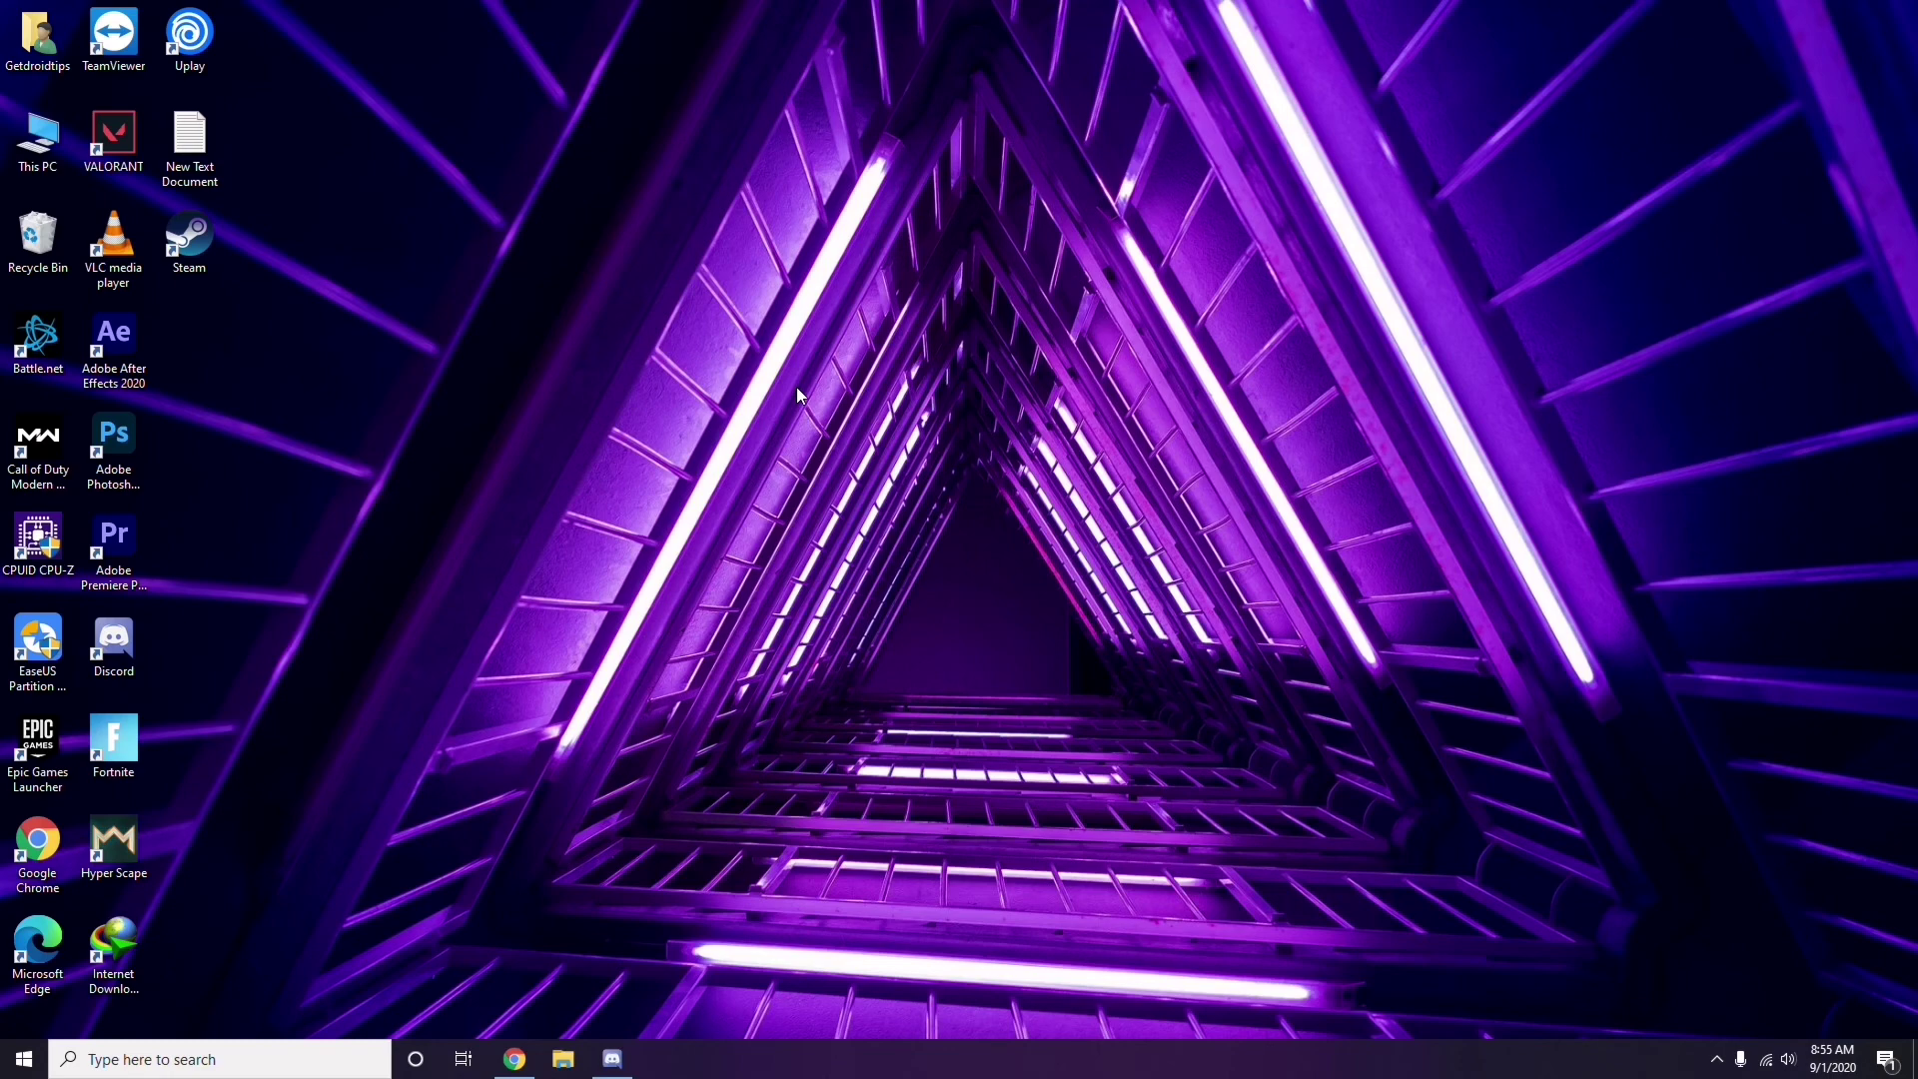
- Open AMD Radeon Software from the hidden system tray icons, check the driver version information, and close it
left_click(1717, 1059)
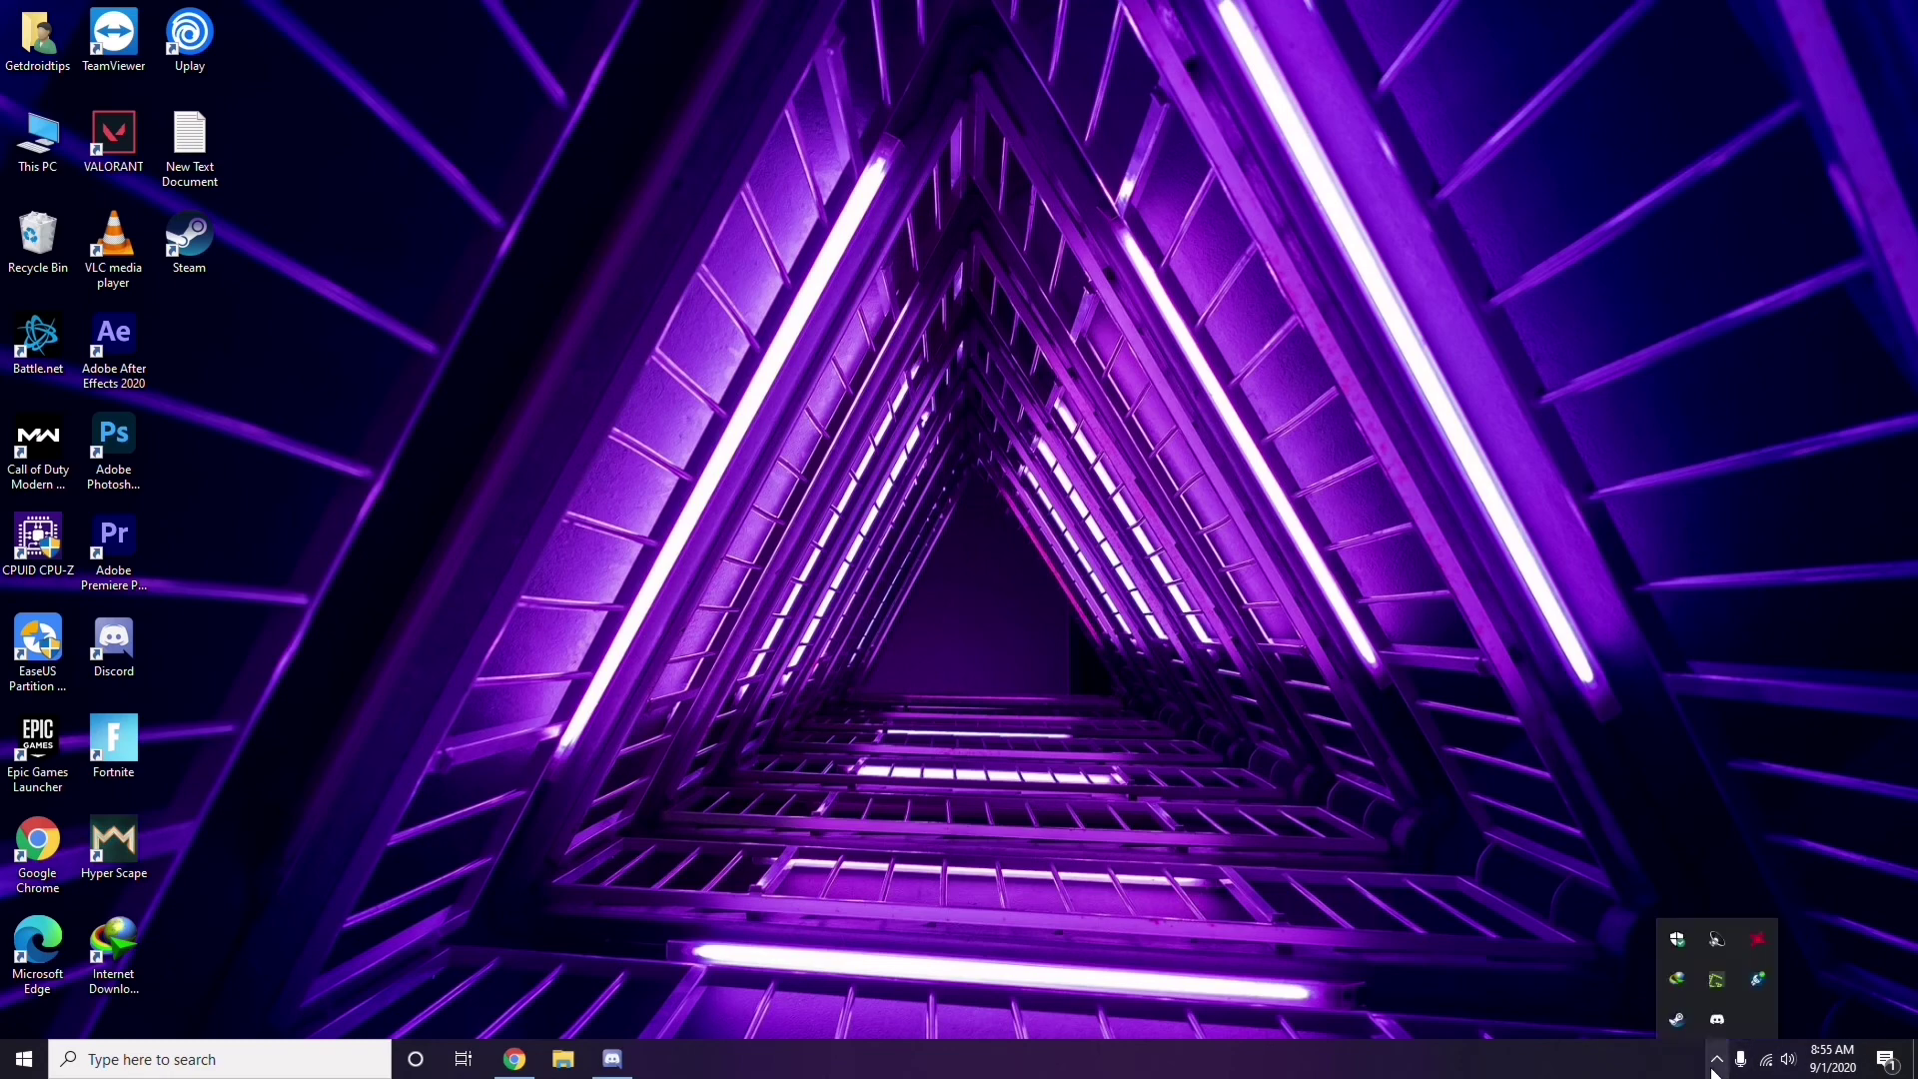
left_click(1758, 941)
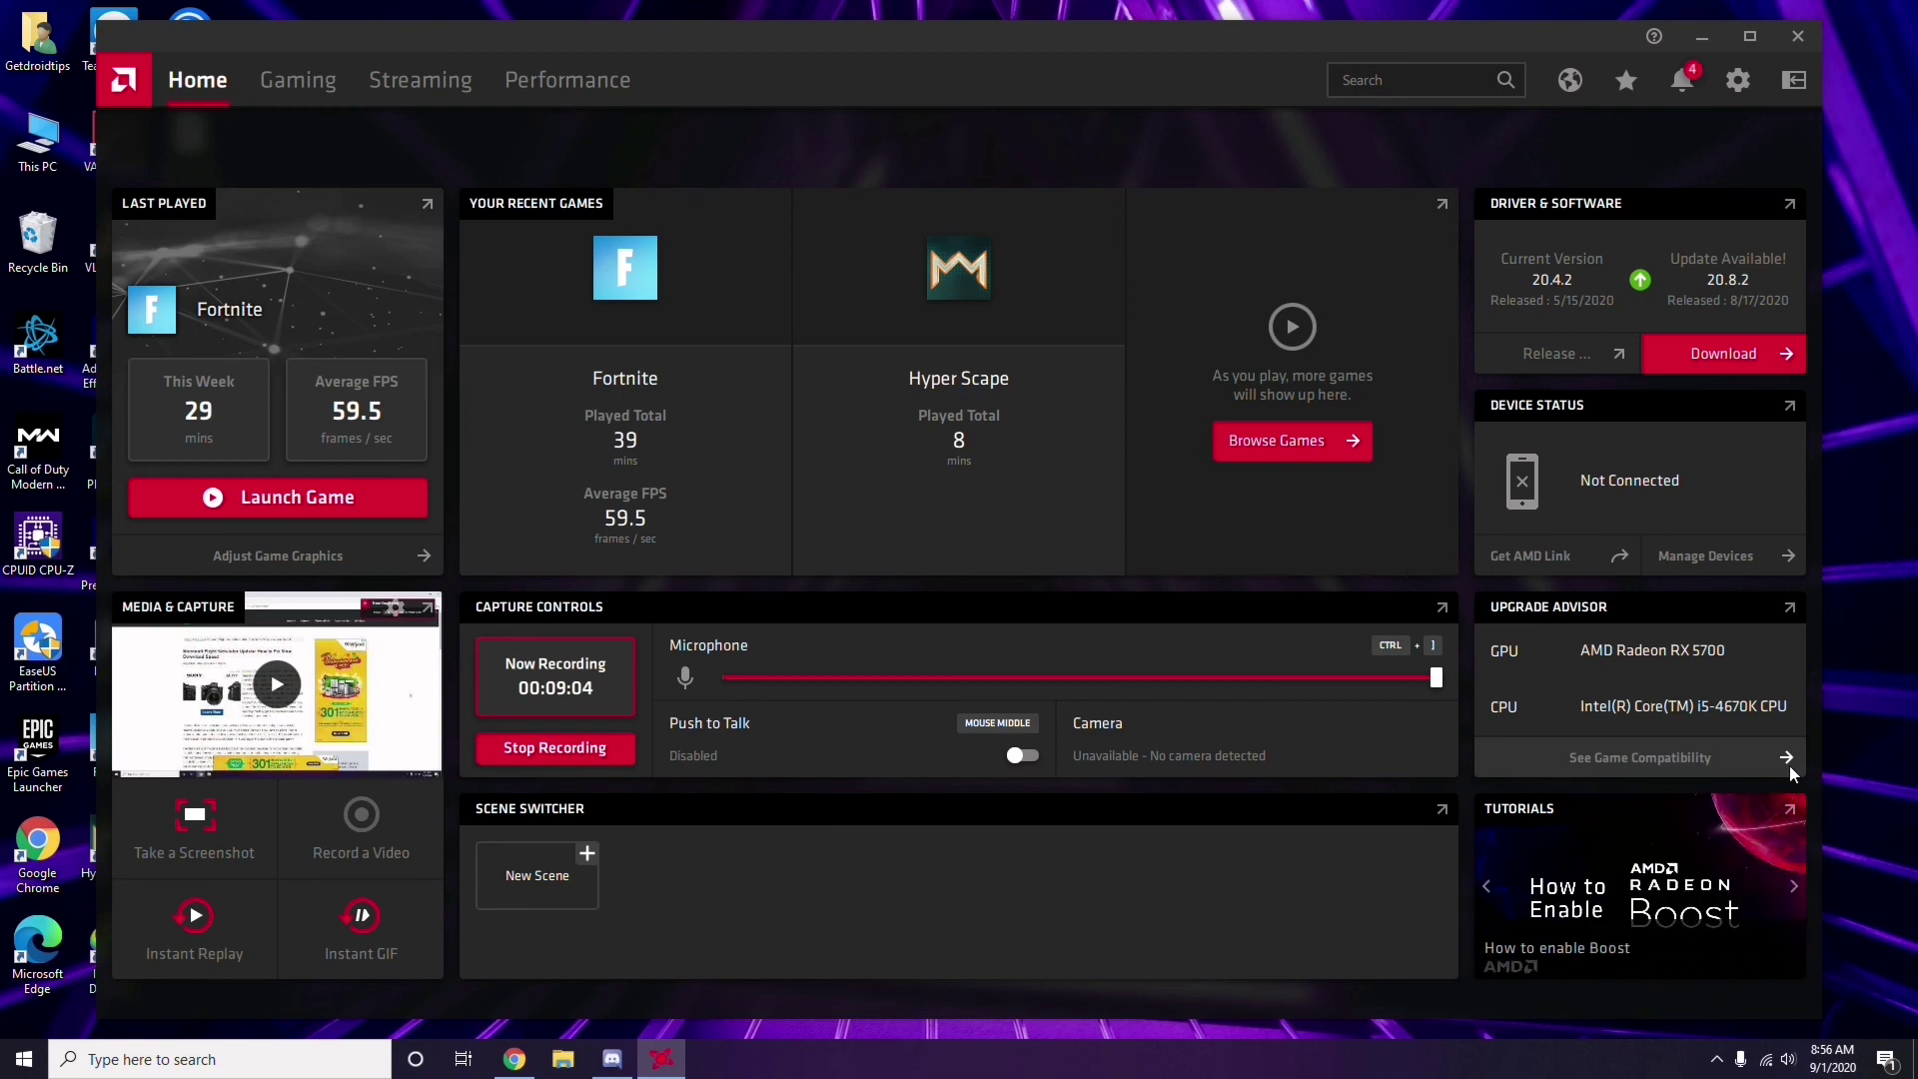
left_click(1804, 40)
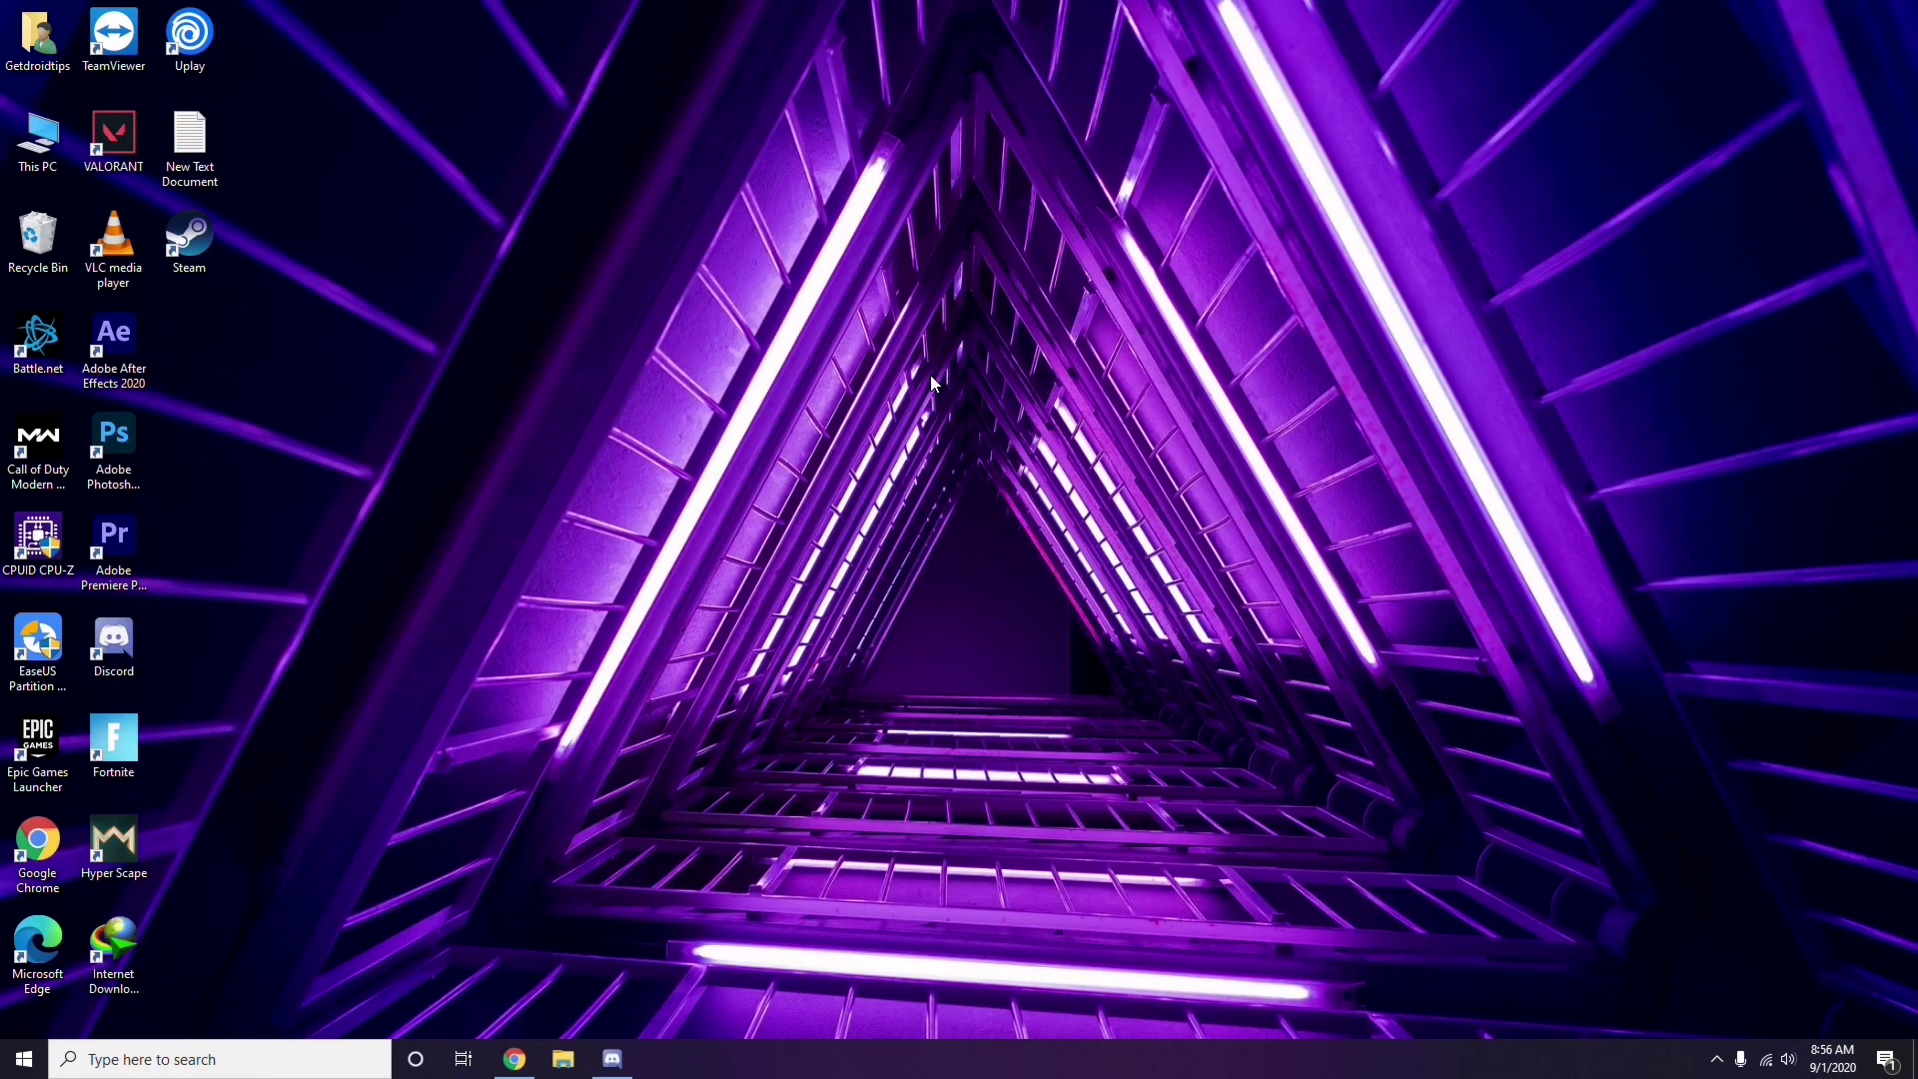
left_click(25, 1061)
left_click(863, 741)
right_click(527, 458)
left_click(586, 547)
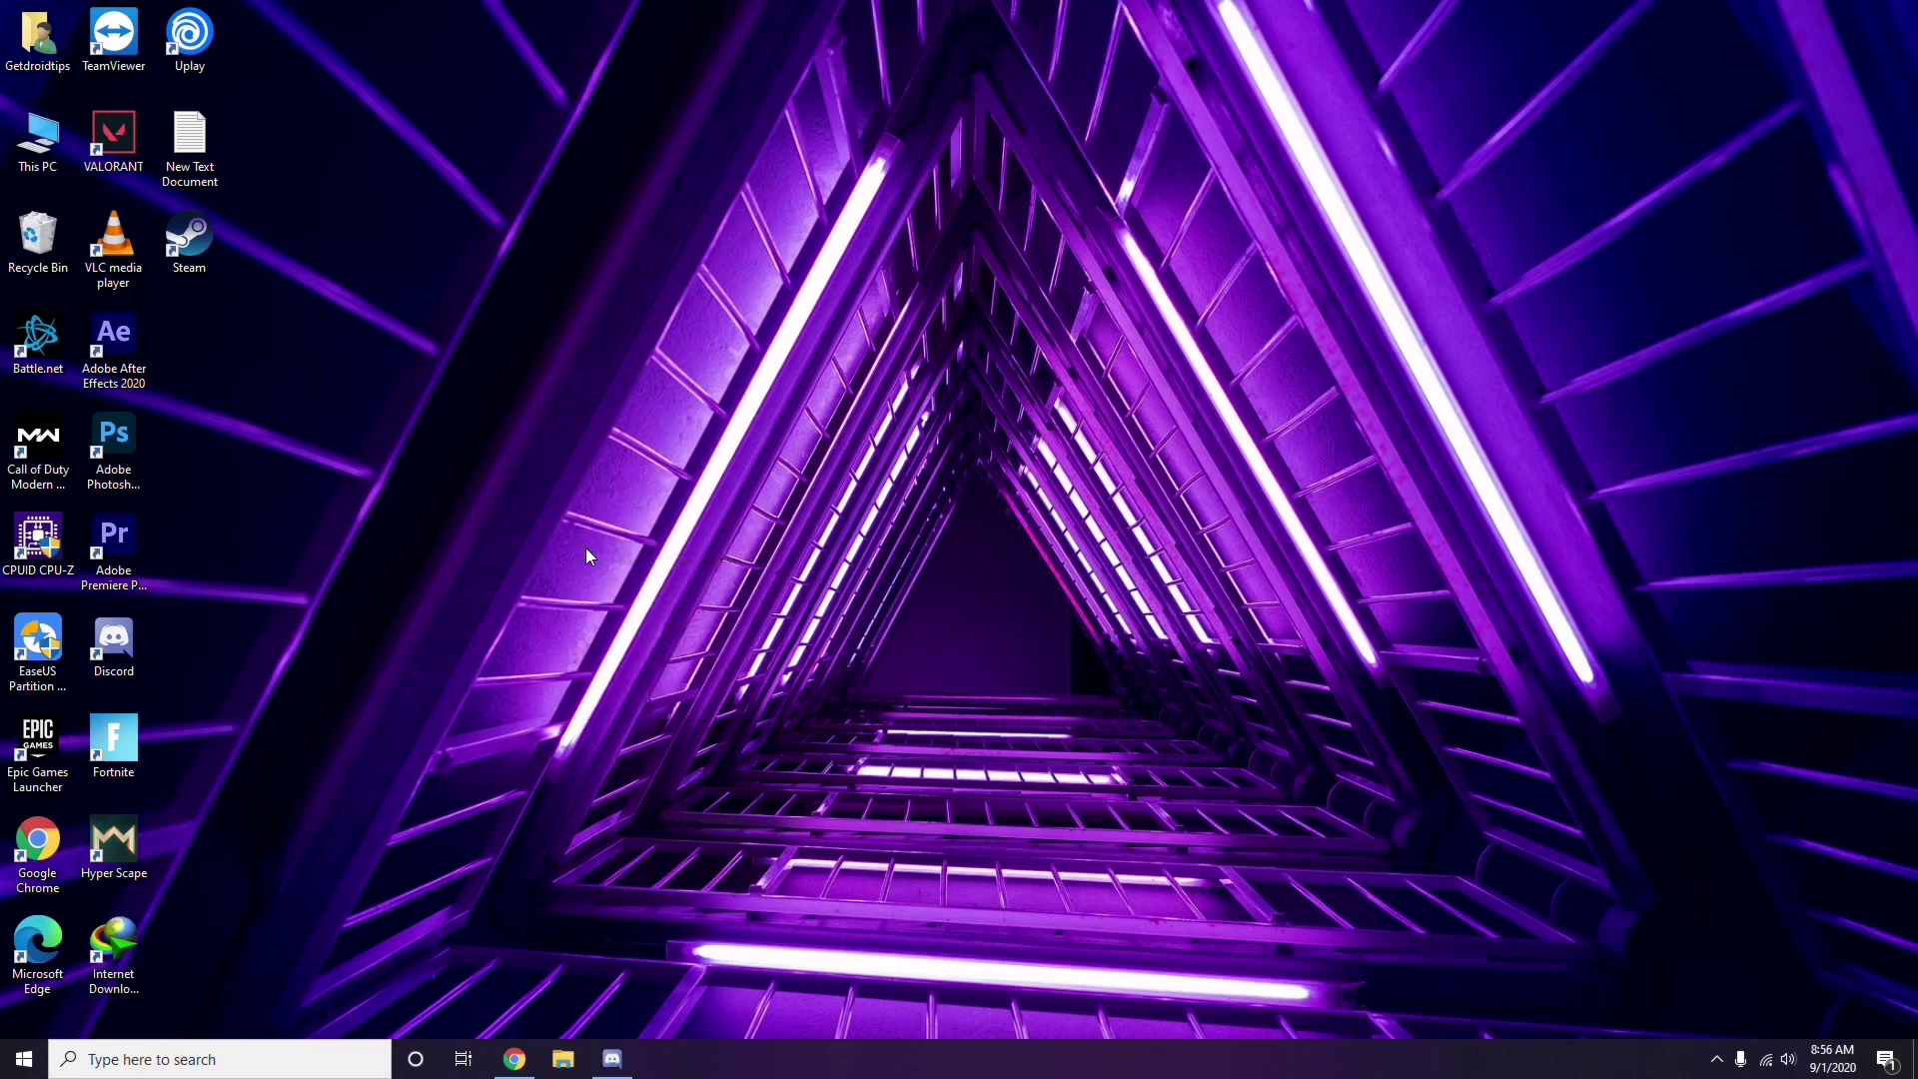